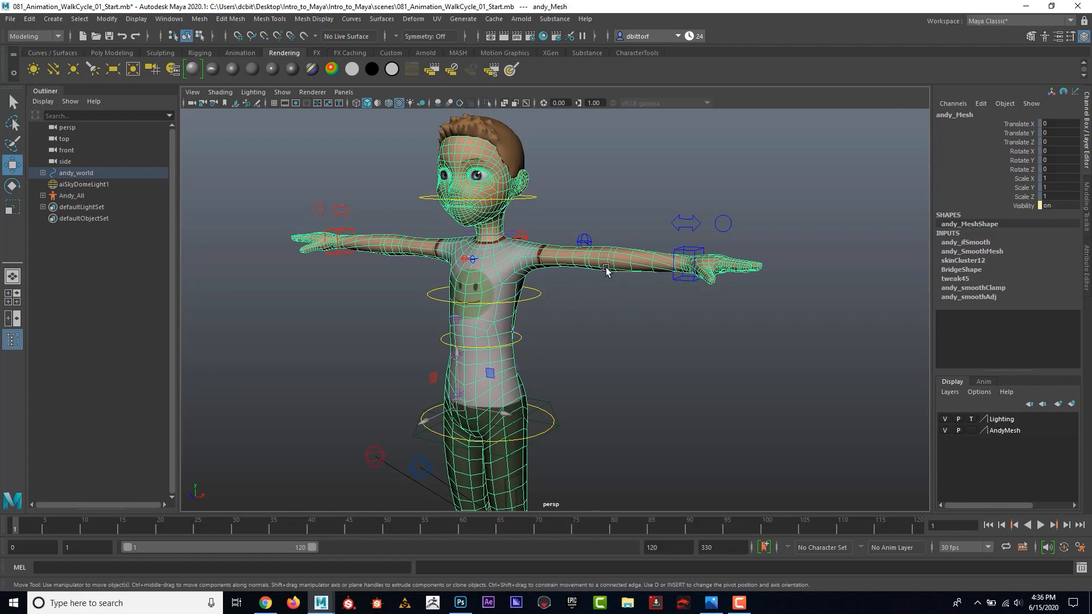
Clear the selection of the character mesh, keeping the upper body and arms framed.
{"action": "right_click_drag", "start_coordinate": [605, 330], "coordinate": [580, 357], "text": "alt"}
{"action": "middle_click_drag", "start_coordinate": [580, 358], "coordinate": [591, 409], "text": "alt"}
{"action": "right_click_drag", "start_coordinate": [592, 410], "coordinate": [690, 400], "text": "alt"}
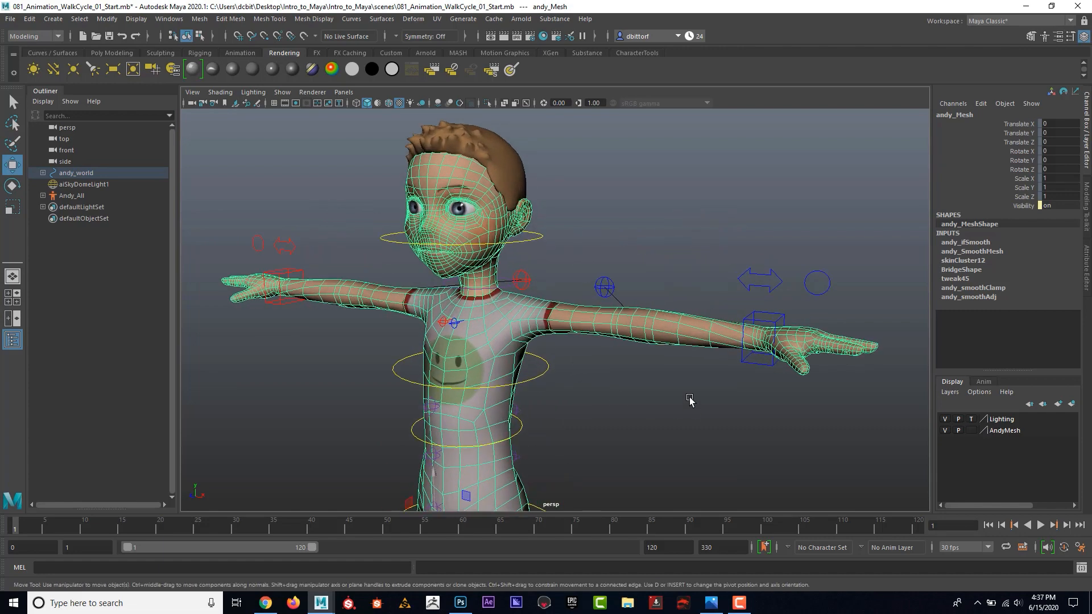
{"action": "middle_click_drag", "start_coordinate": [690, 400], "coordinate": [688, 381], "text": "alt"}
{"action": "left_click", "coordinate": [865, 408]}
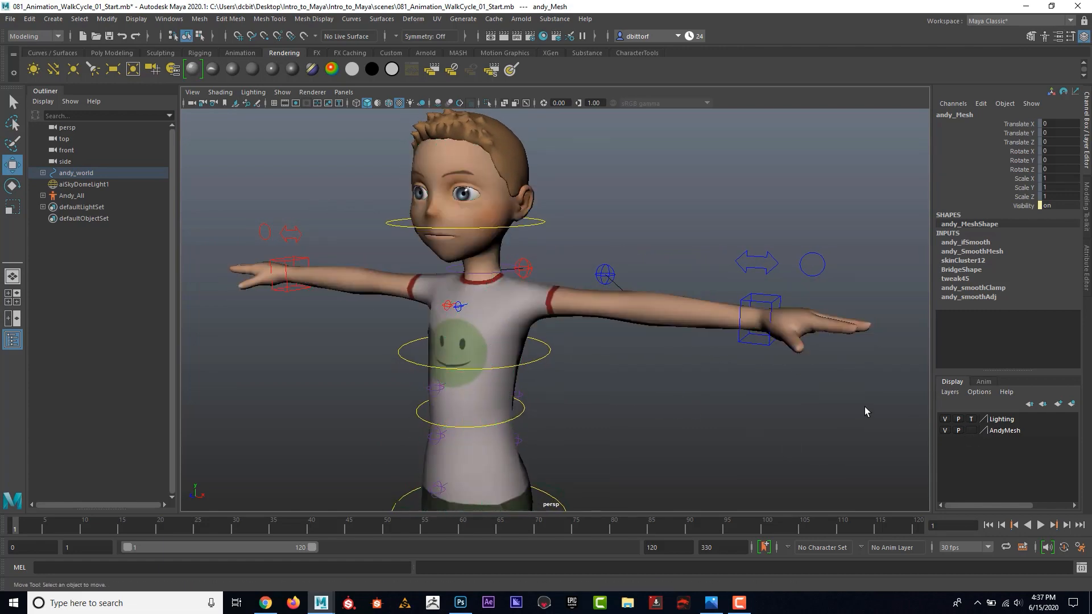
Toggle the visibility of the AndyMesh display layer off and back on.
{"action": "left_click", "coordinate": [943, 430]}
{"action": "left_click", "coordinate": [943, 430]}
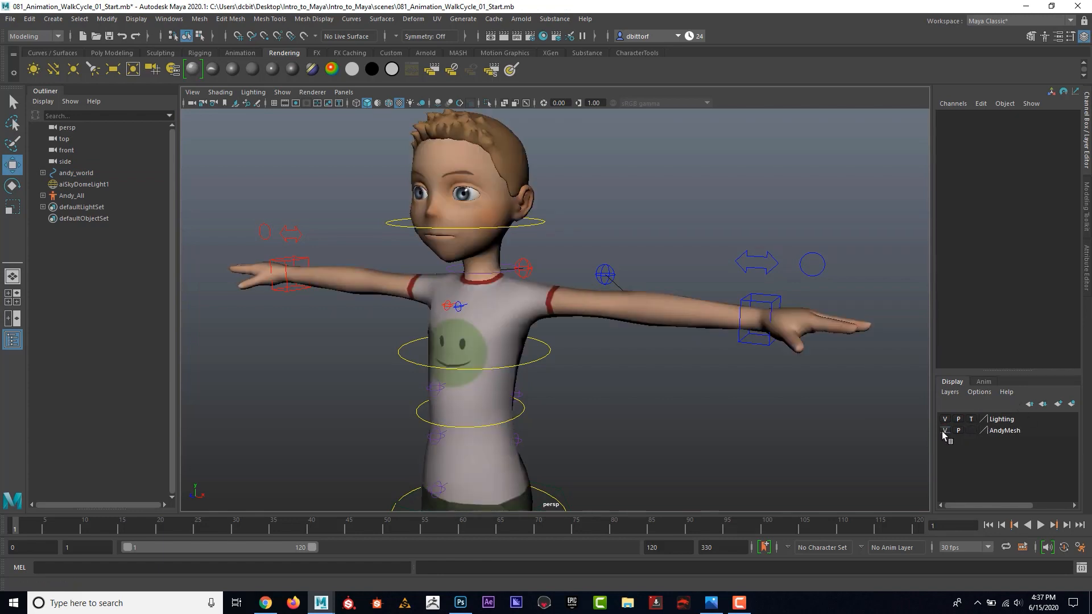
{"action": "left_click", "coordinate": [943, 431]}
{"action": "left_click", "coordinate": [943, 431]}
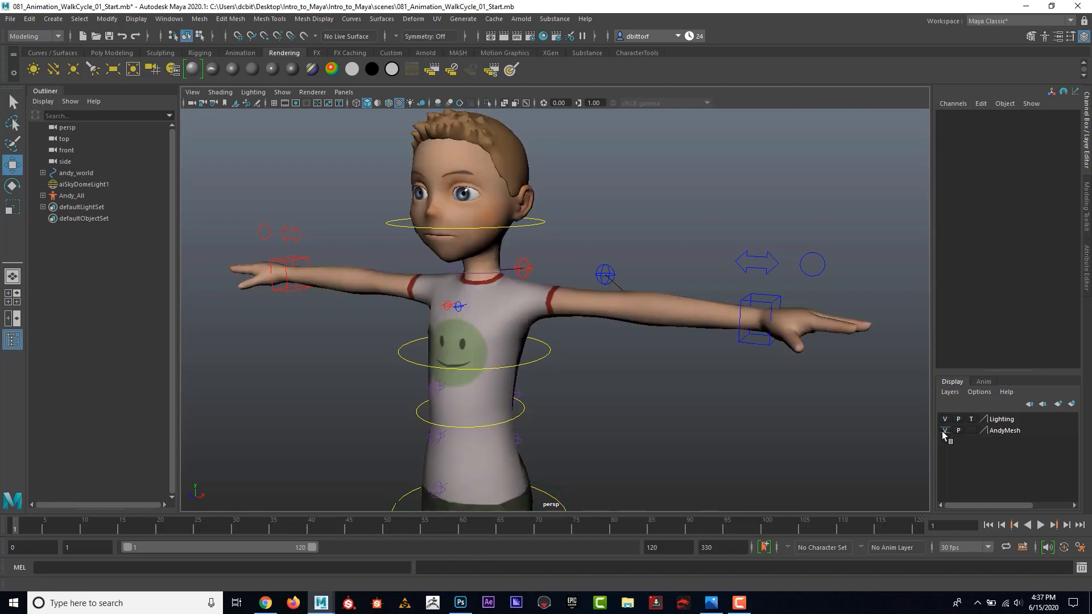
Set the AndyMesh display layer to reference mode and test that only the rig controls can be selected.
{"action": "left_click", "coordinate": [971, 431]}
{"action": "right_click_drag", "start_coordinate": [873, 434], "coordinate": [668, 434], "text": "alt"}
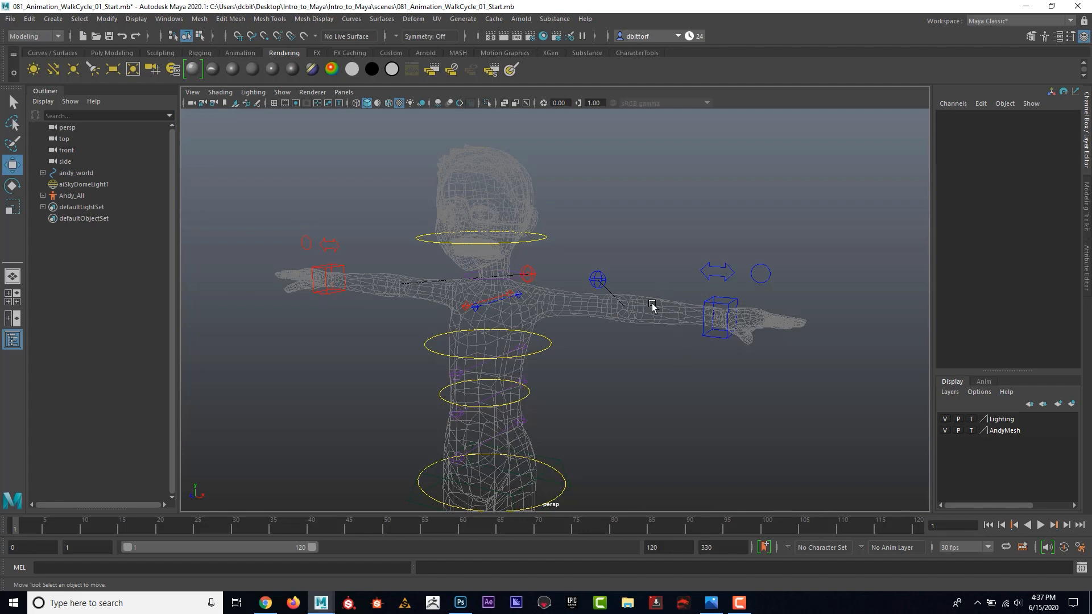
{"action": "left_click", "coordinate": [972, 431]}
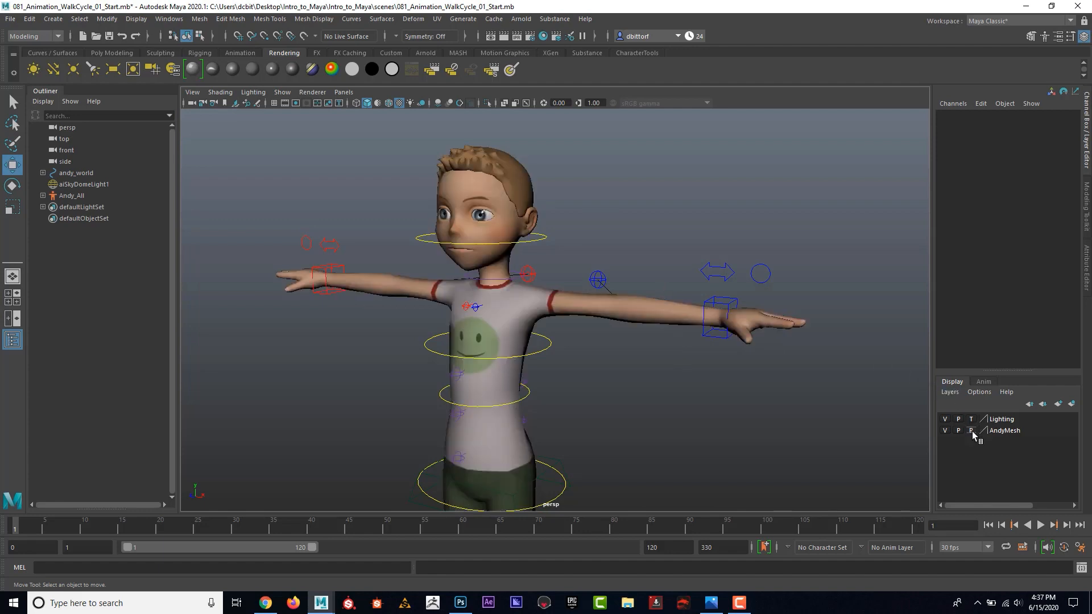
{"action": "left_click_drag", "start_coordinate": [666, 290], "coordinate": [681, 360]}
{"action": "scroll", "coordinate": [660, 358], "scroll_direction": "down", "scroll_amount": 2}
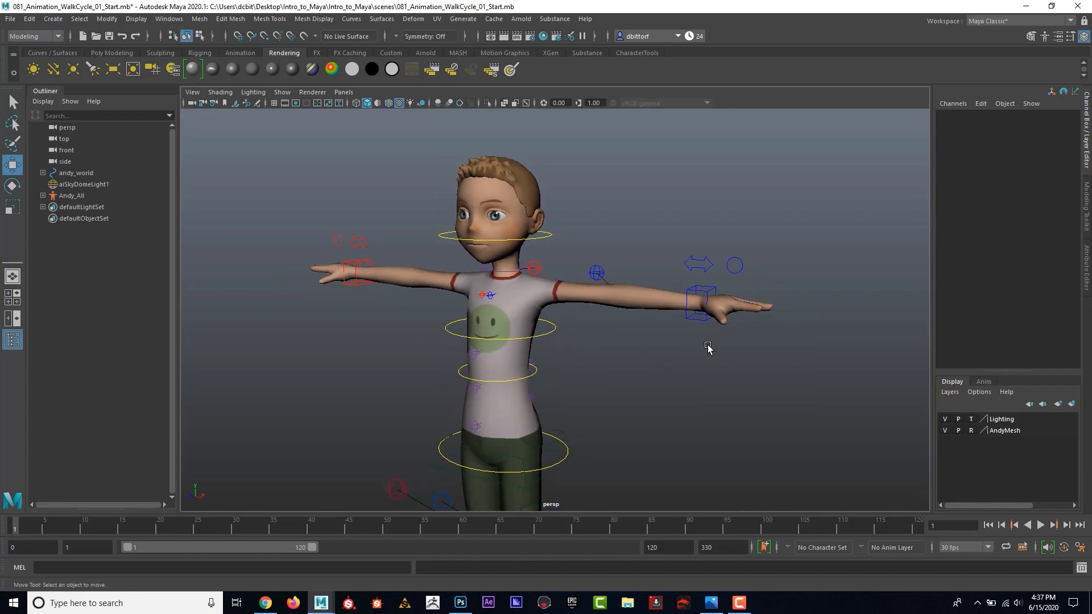
{"action": "left_click", "coordinate": [700, 293]}
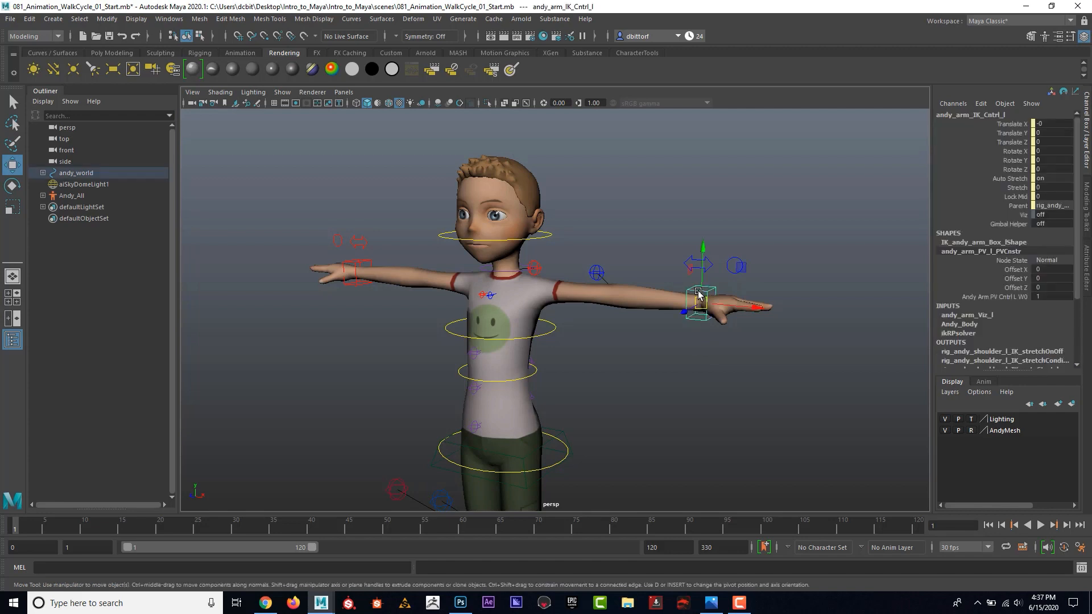
{"action": "left_click", "coordinate": [702, 355]}
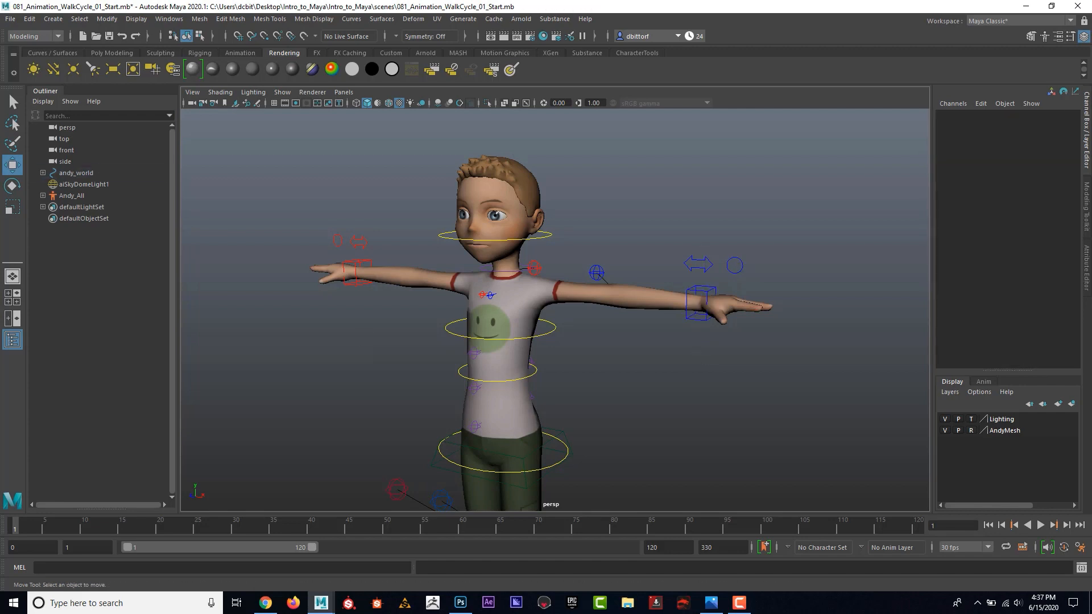
Examine the key poses for frames 1, 15, 30, 45 and 60 in the WalkCycleReference.jpg image.
{"action": "left_click_drag", "start_coordinate": [0, 267], "coordinate": [685, 82]}
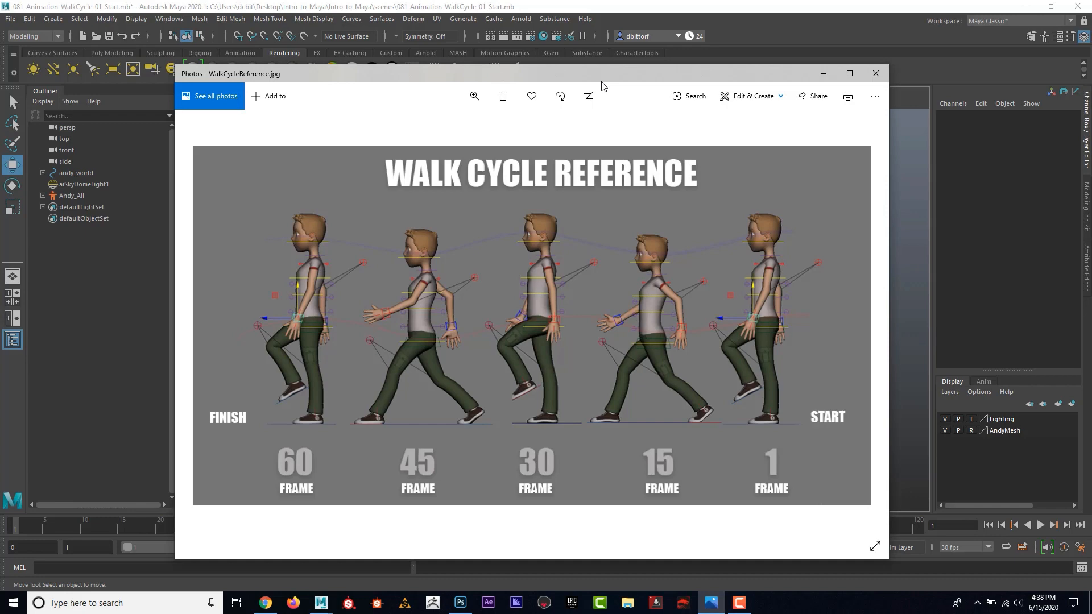
{"action": "left_click_drag", "start_coordinate": [590, 85], "coordinate": [829, 16]}
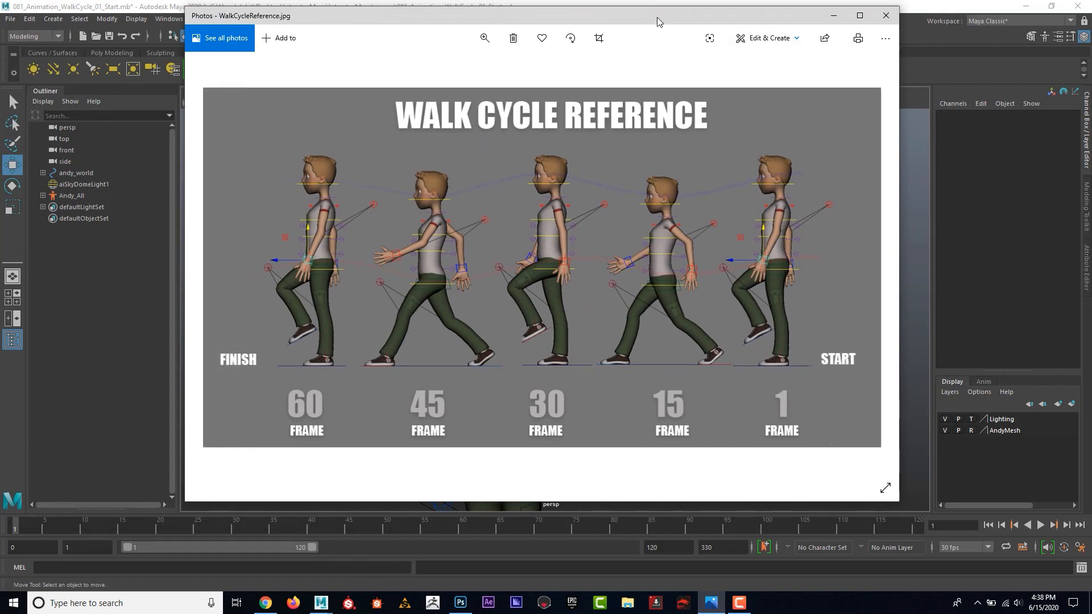
{"action": "left_click_drag", "start_coordinate": [657, 17], "coordinate": [0, 111]}
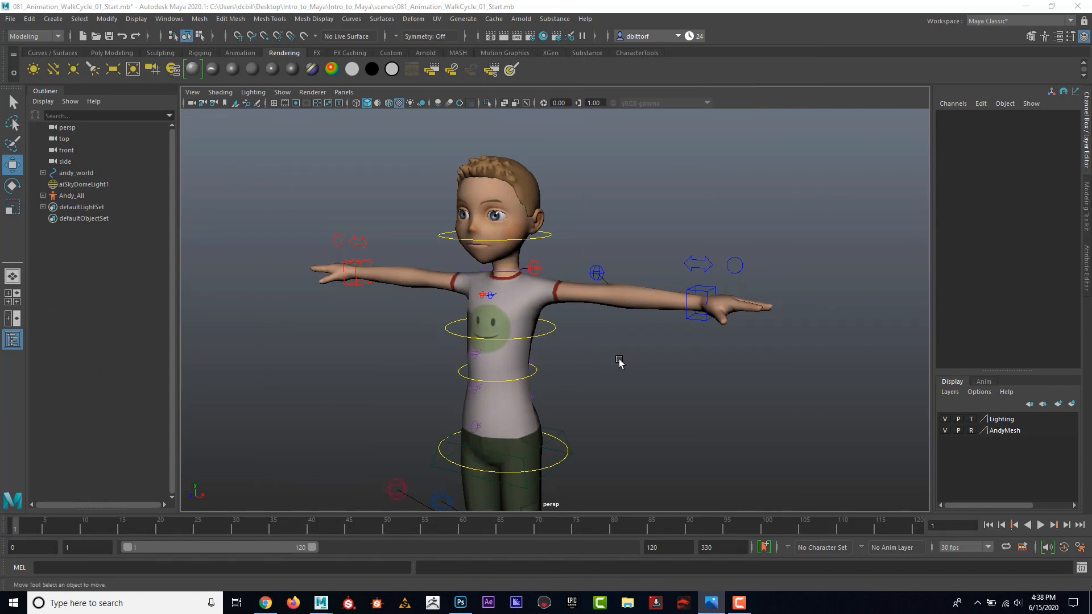
Switch to the four-view layout and maximize the side view of the character.
{"action": "right_click_drag", "start_coordinate": [619, 363], "coordinate": [402, 348], "text": "alt"}
{"action": "middle_click_drag", "start_coordinate": [489, 342], "coordinate": [491, 285], "text": "alt"}
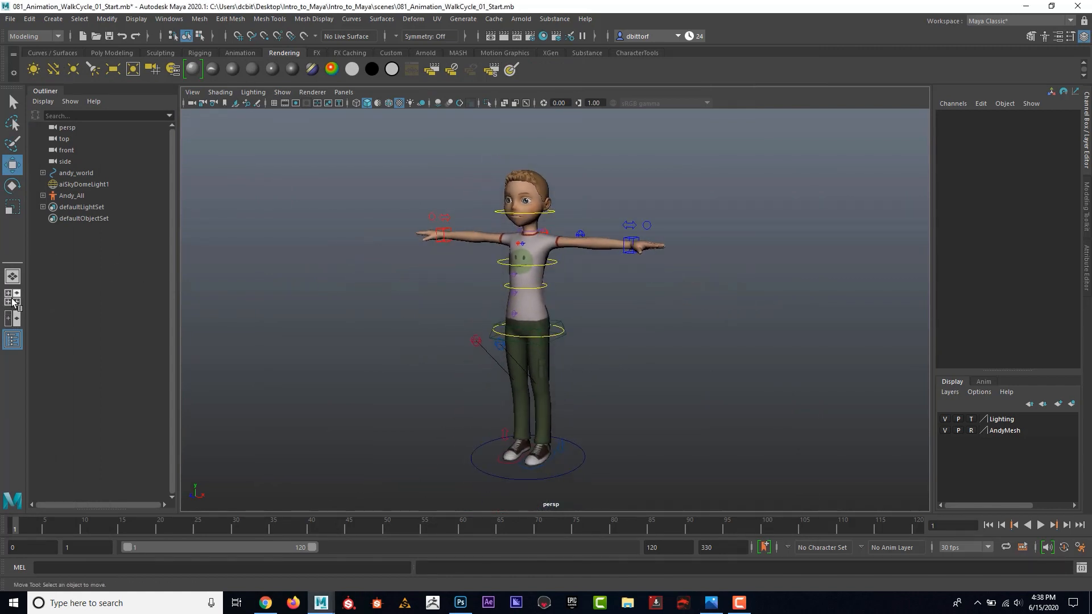
{"action": "left_click", "coordinate": [13, 301]}
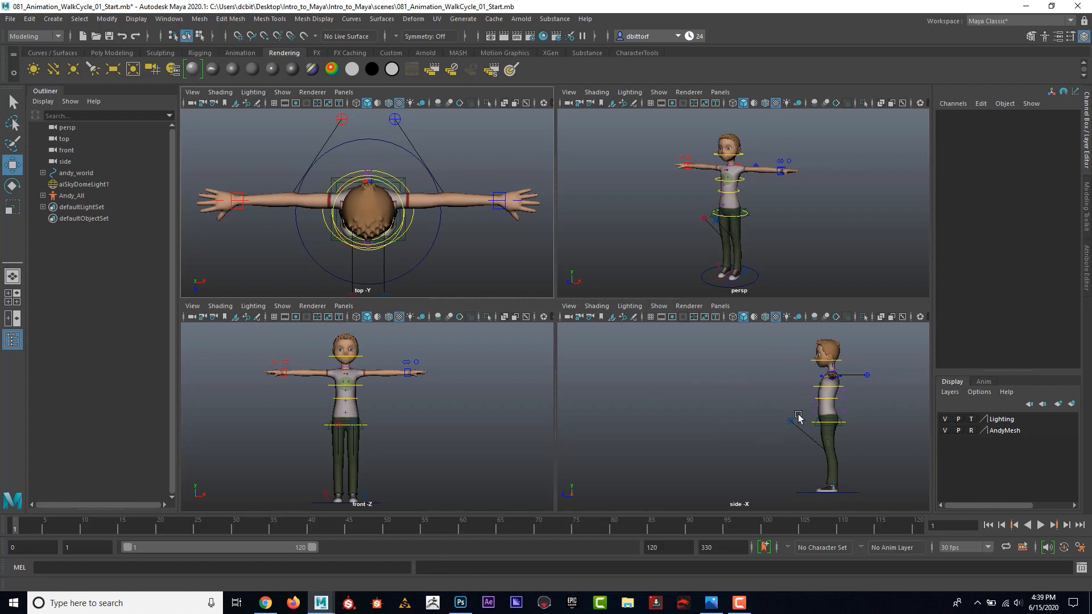
{"action": "key", "text": "space"}
{"action": "key", "text": "space"}
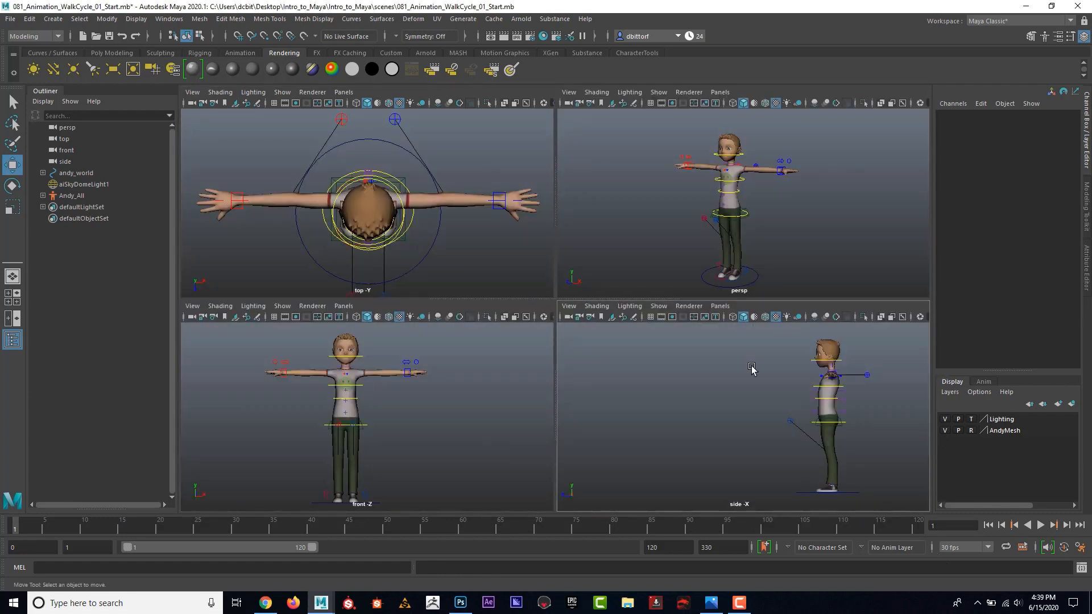
{"action": "key", "text": "space"}
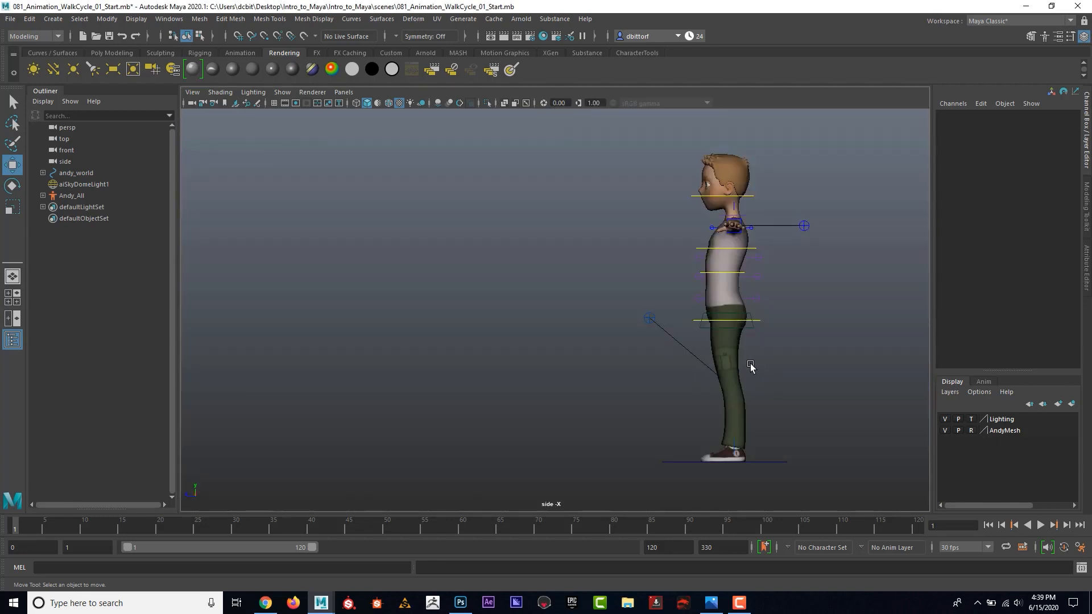
{"action": "mouse_move", "coordinate": [817, 345]}
{"action": "middle_mouse_down", "text": "alt"}
{"action": "mouse_move", "coordinate": [744, 349]}
{"action": "mouse_move", "coordinate": [819, 344]}
{"action": "mouse_move", "coordinate": [779, 354]}
{"action": "mouse_move", "coordinate": [827, 363]}
{"action": "mouse_move", "coordinate": [797, 358]}
{"action": "mouse_move", "coordinate": [832, 351]}
{"action": "middle_mouse_up", "text": "alt"}
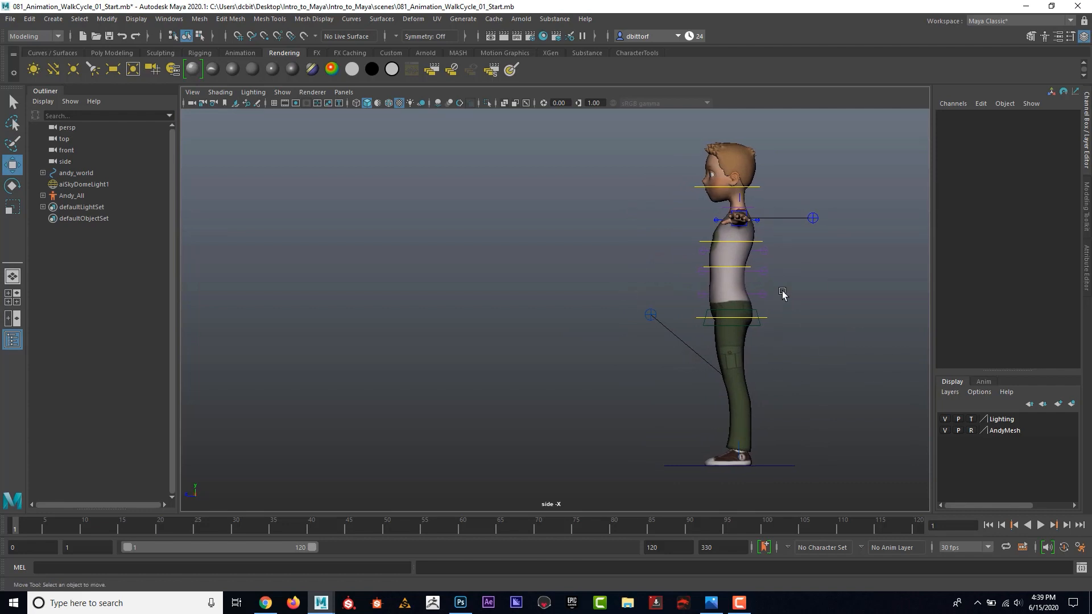
Change the viewport layout to two panes side by side and frame the character in the side view.
{"action": "left_click", "coordinate": [345, 93]}
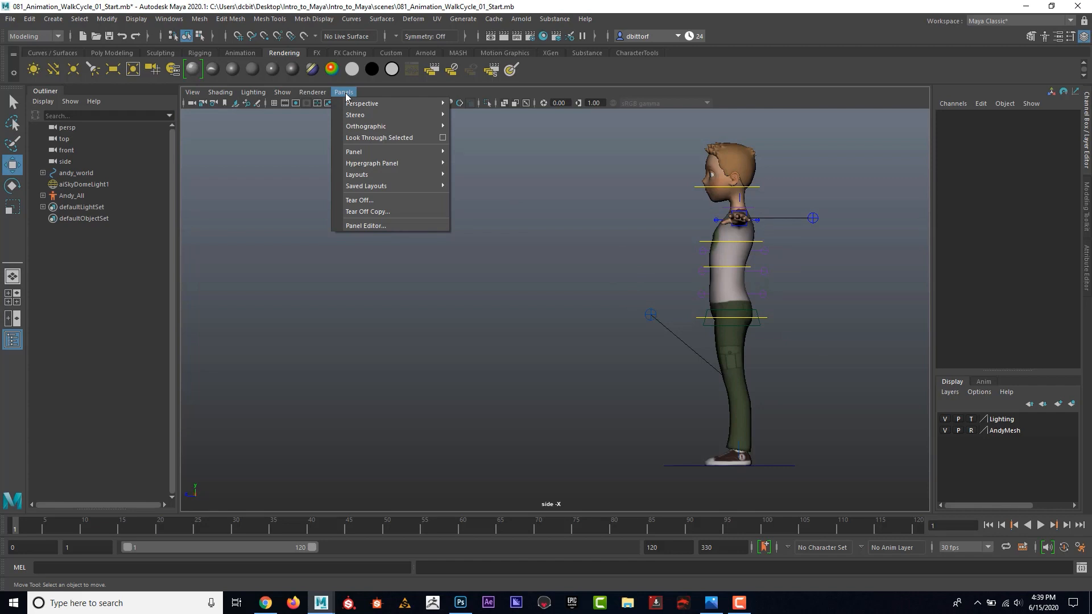
{"action": "mouse_move", "coordinate": [369, 175]}
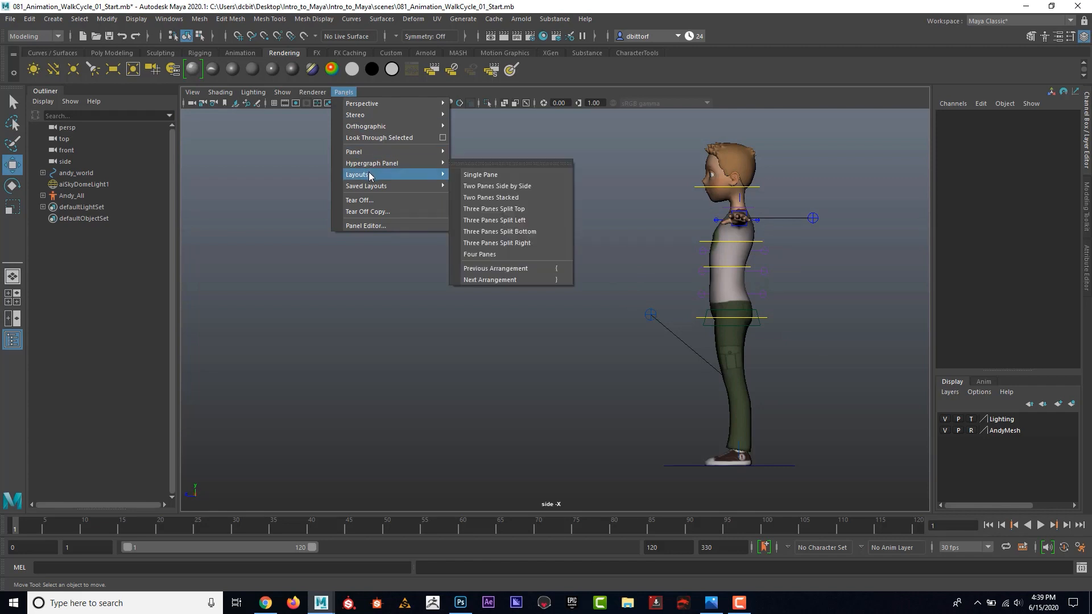
{"action": "left_click", "coordinate": [504, 188]}
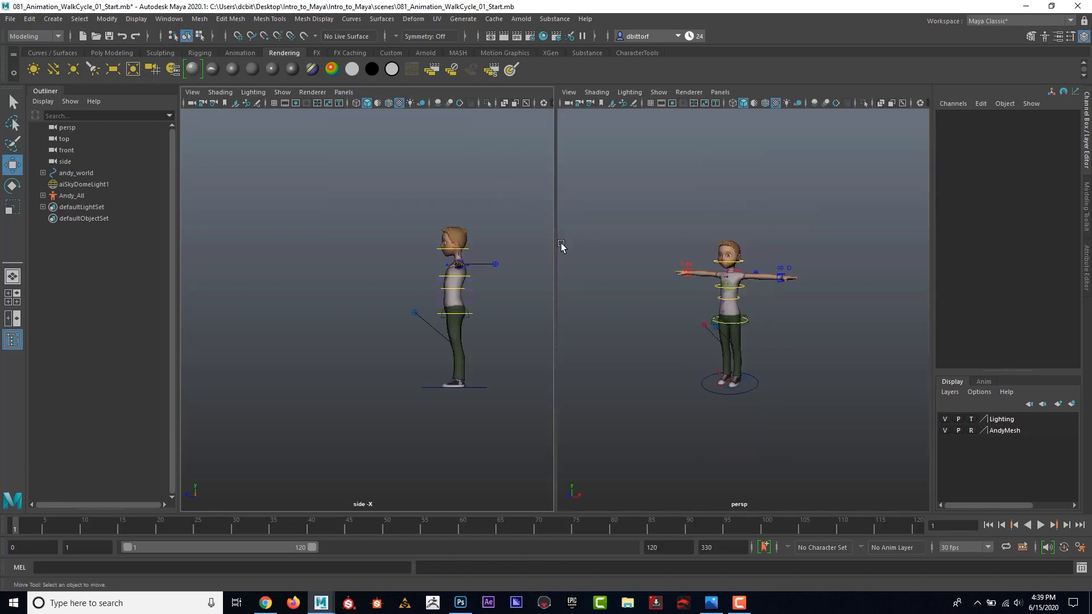
{"action": "middle_click_drag", "start_coordinate": [448, 266], "coordinate": [363, 264], "text": "alt"}
{"action": "right_click_drag", "start_coordinate": [363, 265], "coordinate": [518, 274], "text": "alt"}
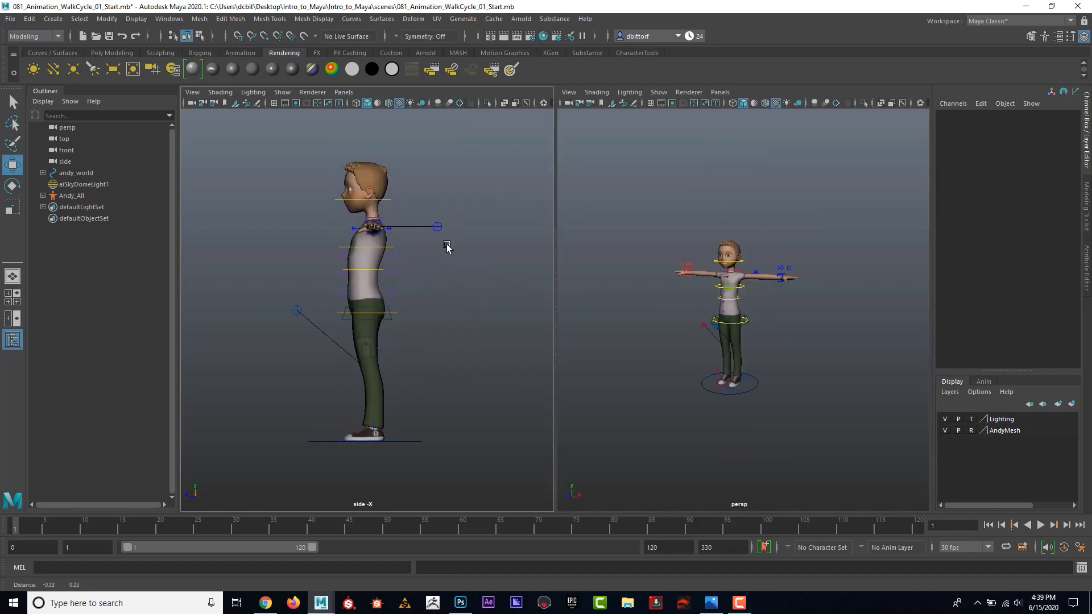
{"action": "right_click_drag", "start_coordinate": [445, 243], "coordinate": [461, 248], "text": "alt"}
Assign the persp camera to the second pane and frame the full character in both views.
{"action": "left_click", "coordinate": [343, 92]}
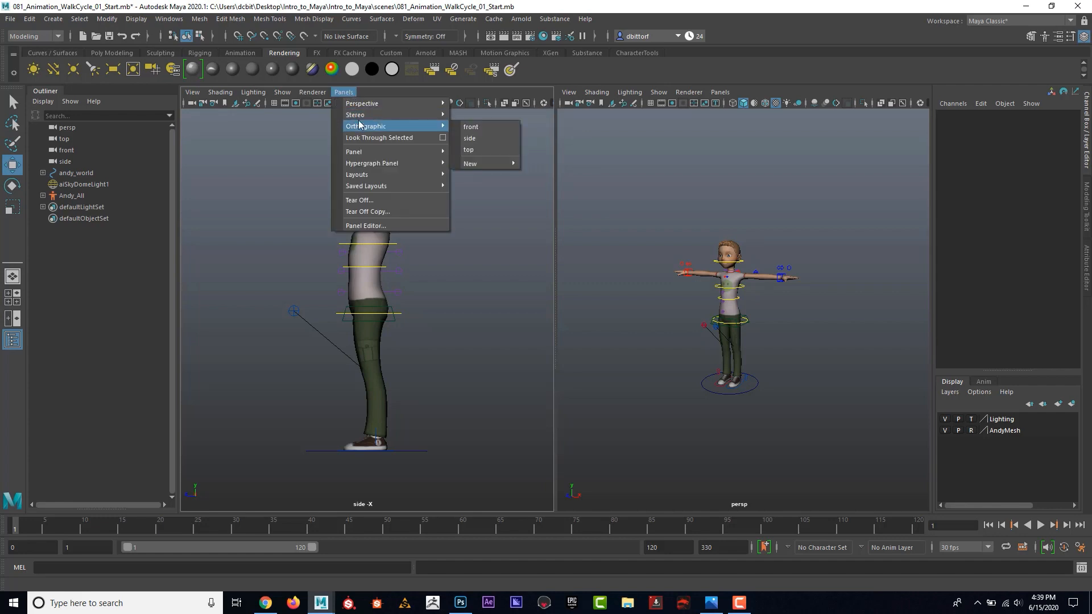
{"action": "mouse_move", "coordinate": [359, 118]}
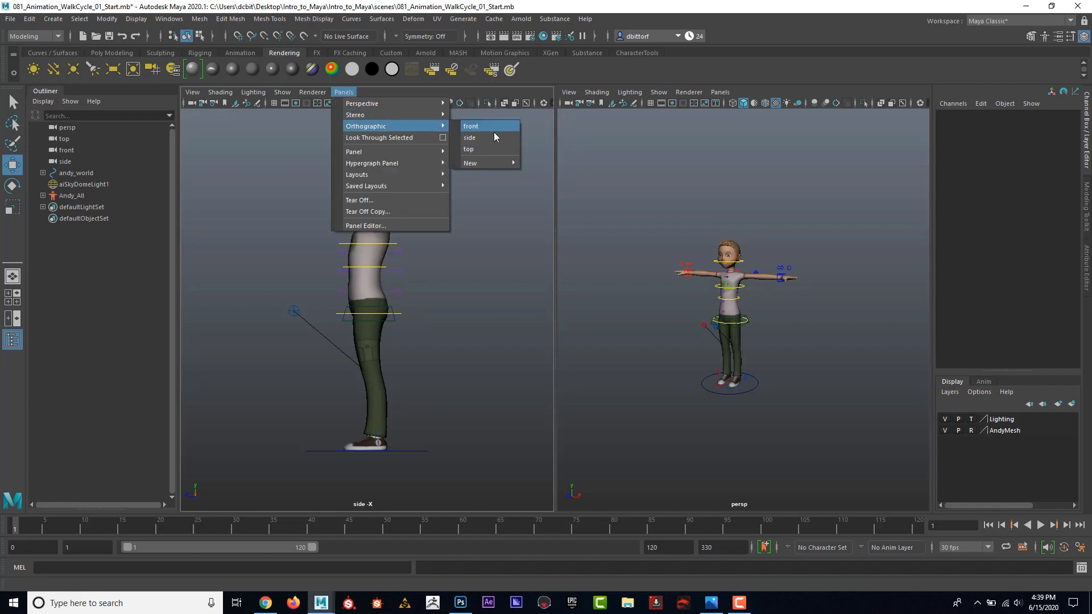
{"action": "left_click", "coordinate": [722, 92]}
{"action": "mouse_move", "coordinate": [740, 103]}
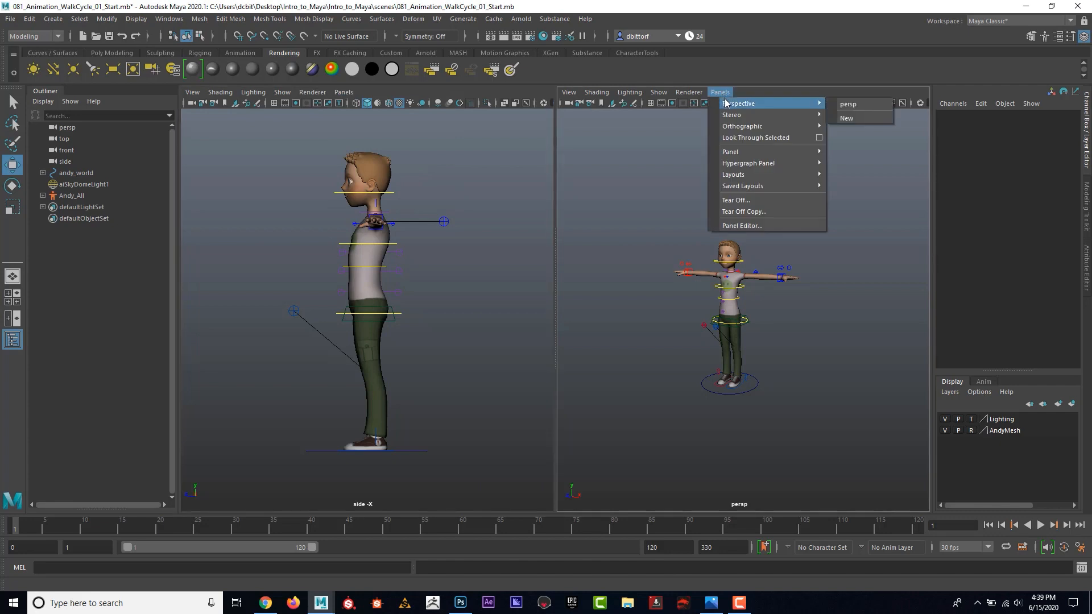
{"action": "left_click", "coordinate": [849, 104]}
{"action": "right_click_drag", "start_coordinate": [853, 134], "coordinate": [856, 293], "text": "alt"}
{"action": "right_click_drag", "start_coordinate": [361, 254], "coordinate": [391, 267], "text": "alt"}
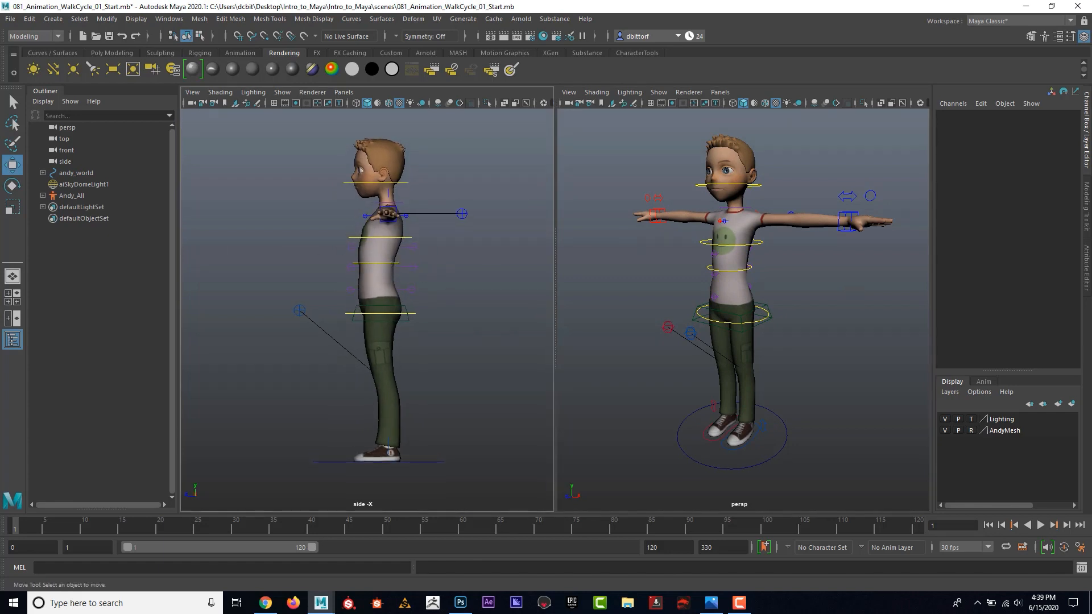
Check the frame 1 pose in the walk cycle reference and lower the left arm IK control to about hip height.
{"action": "left_click_drag", "start_coordinate": [0, 70], "coordinate": [479, 38]}
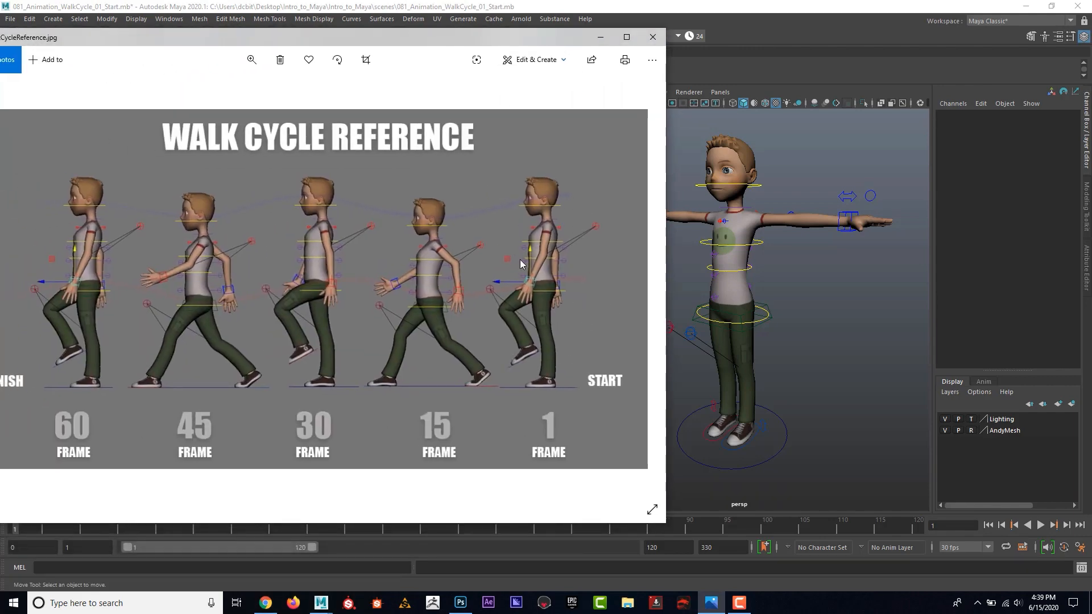
{"action": "left_click_drag", "start_coordinate": [551, 38], "coordinate": [0, 125]}
{"action": "left_click", "coordinate": [848, 212]}
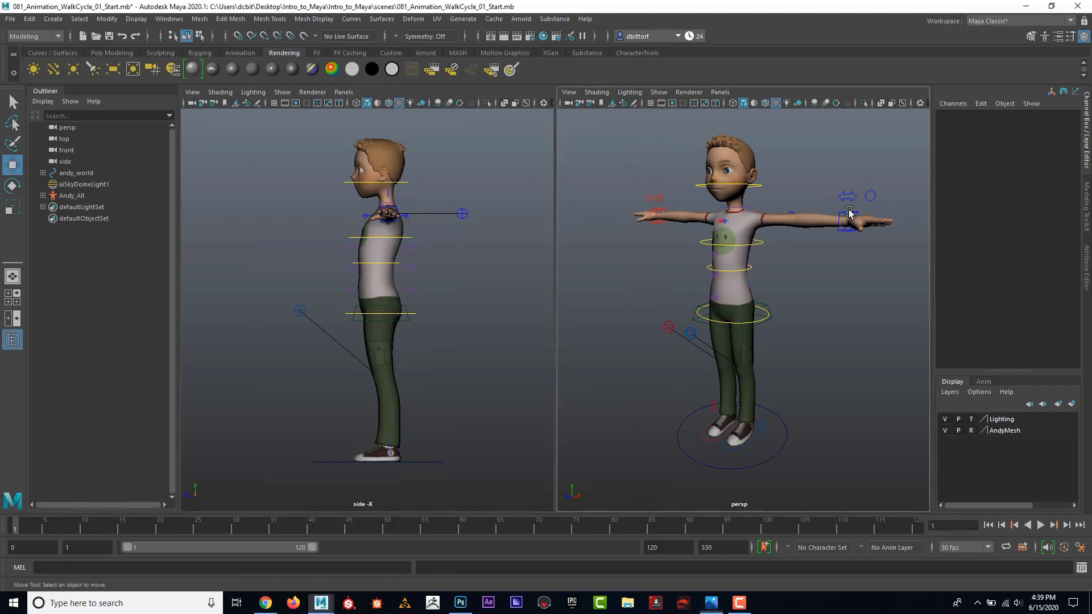
{"action": "left_click", "coordinate": [849, 213]}
{"action": "left_click_drag", "start_coordinate": [823, 275], "coordinate": [815, 283], "text": "alt"}
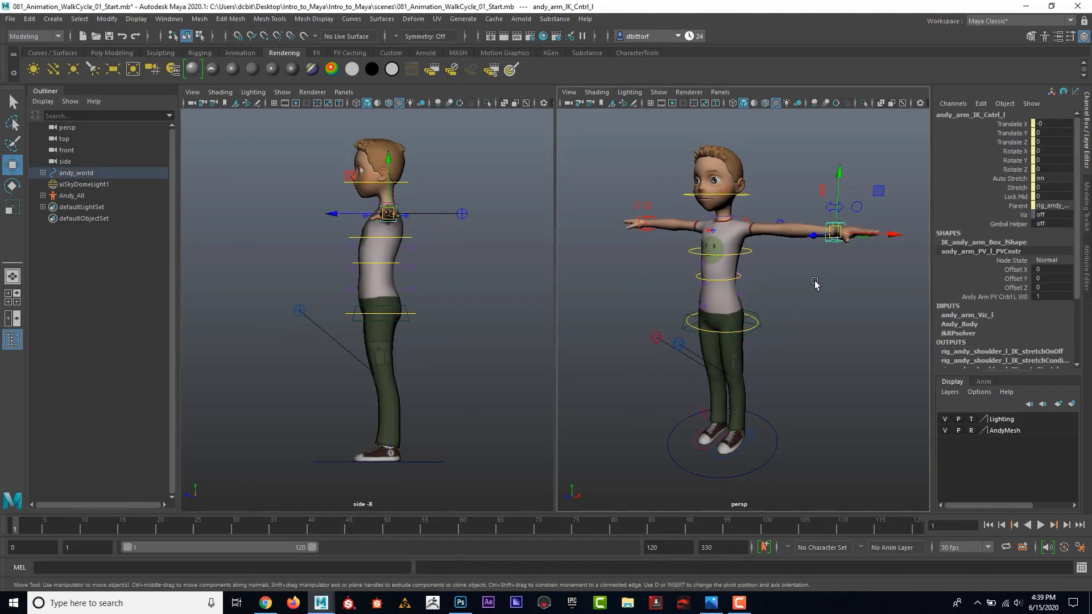
{"action": "left_click_drag", "start_coordinate": [834, 232], "coordinate": [762, 314]}
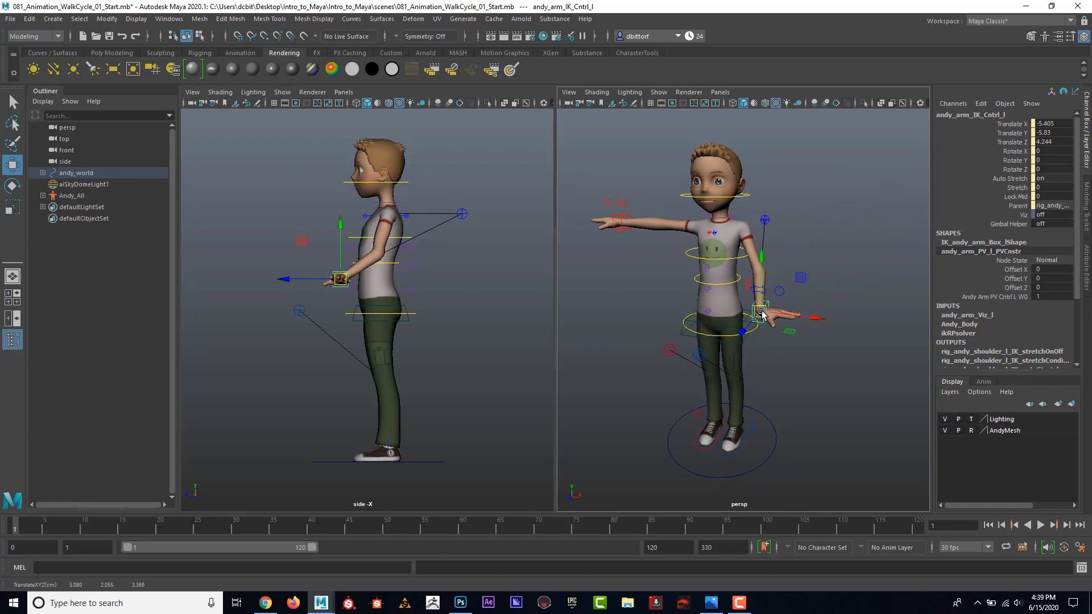
Rotate the left arm IK control to about -78.8 in Z so the hand points down, and move it closer to the body.
{"action": "scroll", "coordinate": [762, 314], "scroll_direction": "up", "scroll_amount": 5}
{"action": "key", "text": "e"}
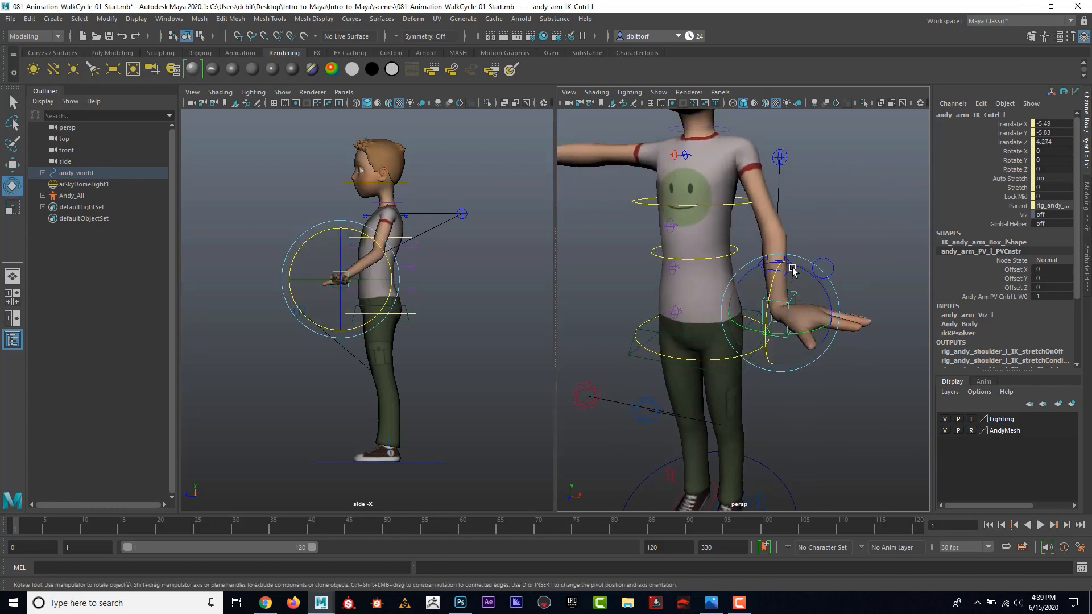
{"action": "left_click_drag", "start_coordinate": [793, 271], "coordinate": [770, 315]}
{"action": "key", "text": "w"}
{"action": "left_click_drag", "start_coordinate": [747, 260], "coordinate": [717, 277]}
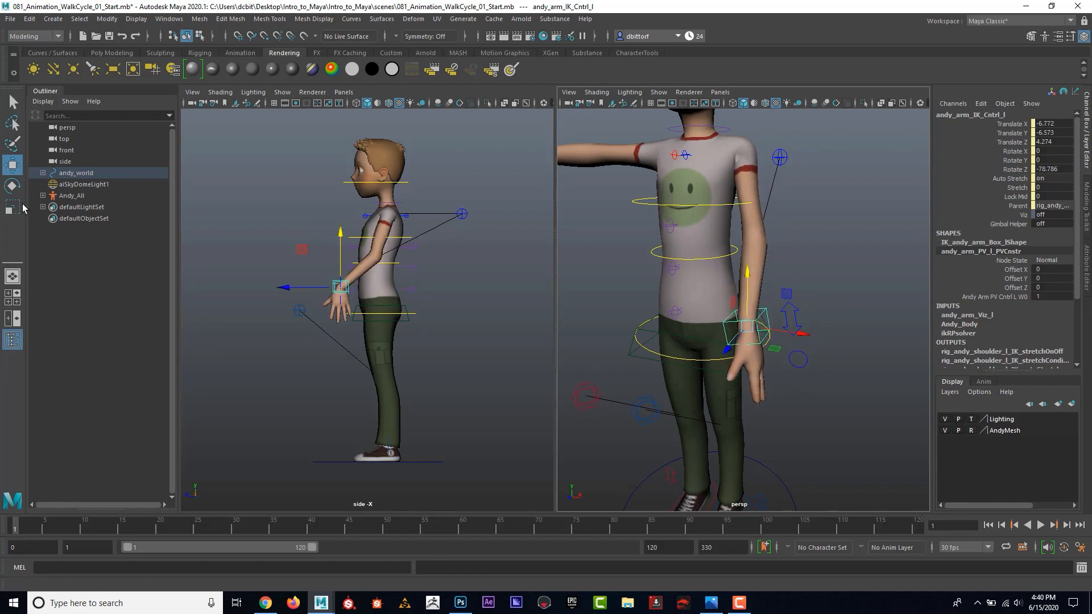
{"action": "left_click_drag", "start_coordinate": [728, 349], "coordinate": [742, 335]}
Move the left arm IK control down and back beside the thigh, to about -6.64, -7.73, 2.11.
{"action": "right_click_drag", "start_coordinate": [857, 314], "coordinate": [777, 314], "text": "alt"}
{"action": "left_click_drag", "start_coordinate": [777, 314], "coordinate": [705, 299], "text": "alt"}
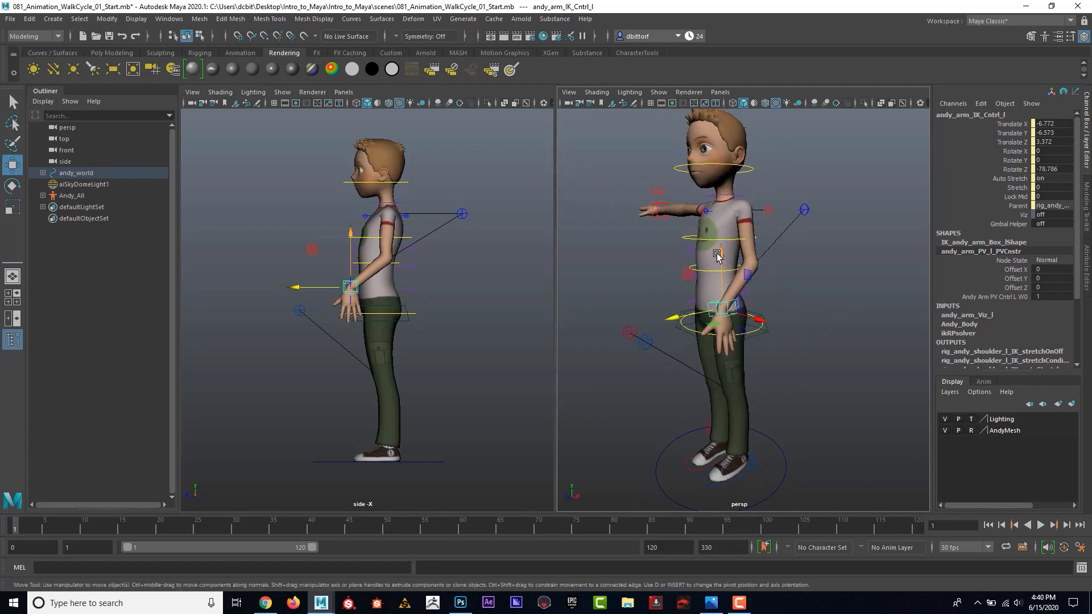
{"action": "left_click_drag", "start_coordinate": [717, 257], "coordinate": [733, 286]}
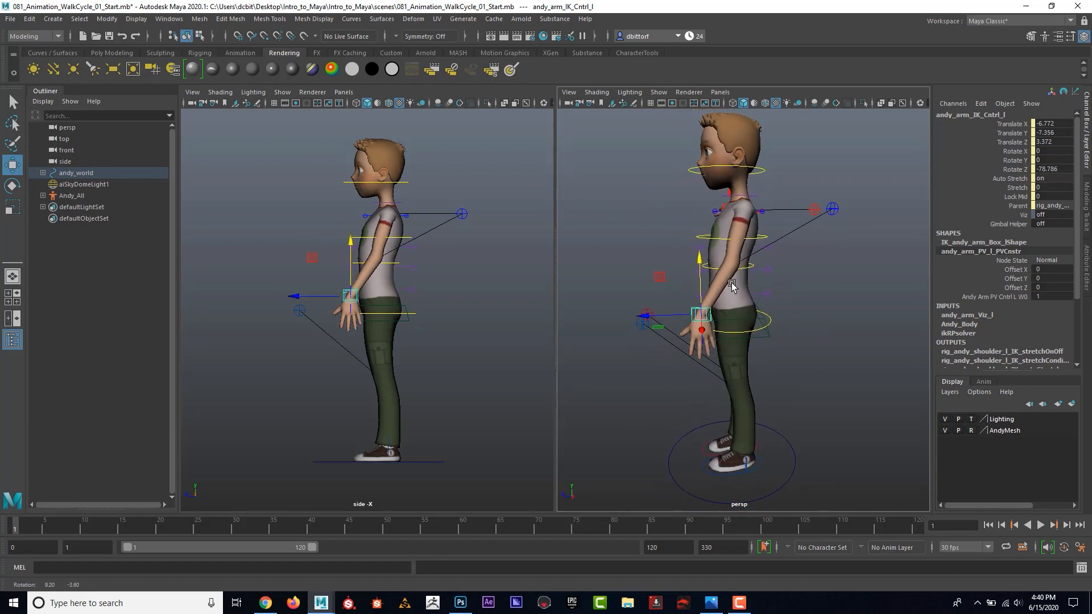
{"action": "right_click_drag", "start_coordinate": [733, 286], "coordinate": [757, 290], "text": "alt"}
{"action": "left_click_drag", "start_coordinate": [690, 314], "coordinate": [771, 289]}
{"action": "left_click_drag", "start_coordinate": [733, 267], "coordinate": [733, 274]}
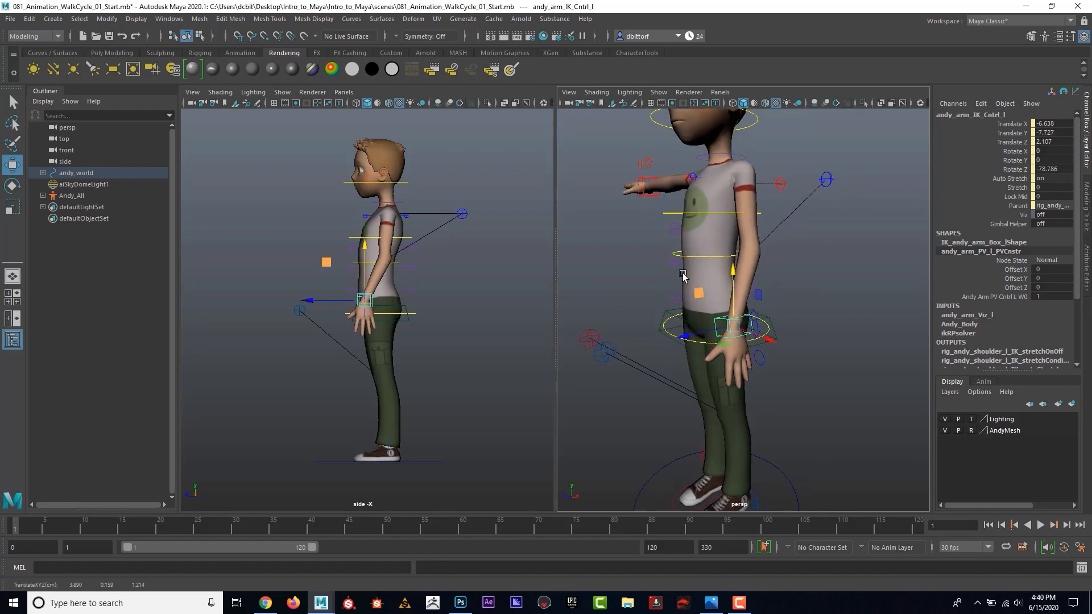
Move the right arm IK control down beside the hip, to about 6.49, 7.93, -0.47.
{"action": "left_click_drag", "start_coordinate": [668, 259], "coordinate": [735, 277], "text": "alt"}
{"action": "left_click", "coordinate": [570, 195]}
{"action": "middle_click_drag", "start_coordinate": [643, 246], "coordinate": [706, 260], "text": "alt"}
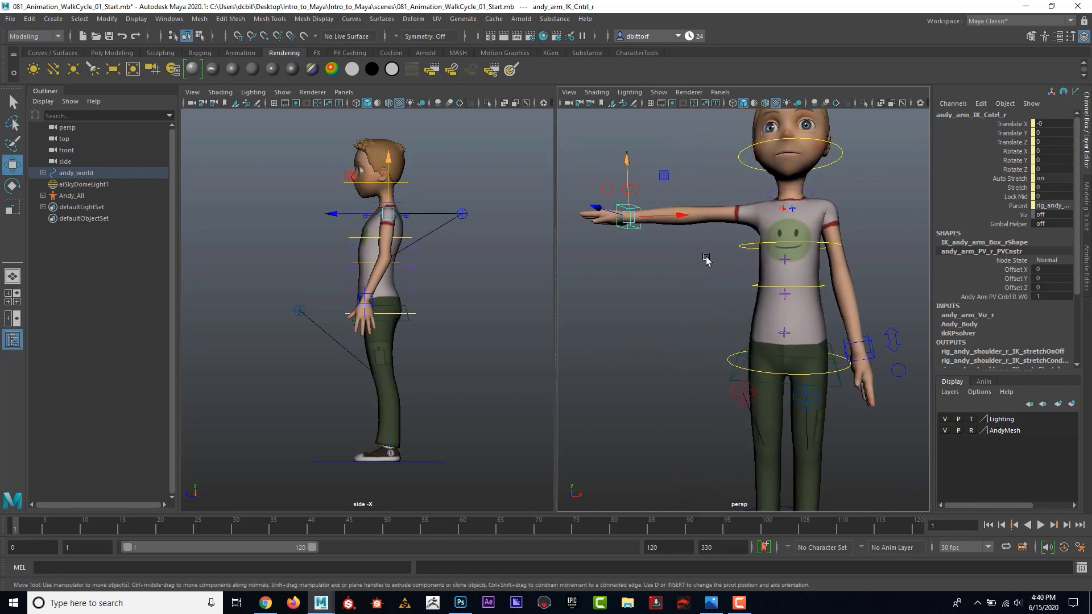
{"action": "left_click_drag", "start_coordinate": [631, 220], "coordinate": [708, 276]}
{"action": "left_click_drag", "start_coordinate": [723, 317], "coordinate": [726, 329]}
{"action": "left_click_drag", "start_coordinate": [728, 331], "coordinate": [854, 345], "text": "alt"}
{"action": "left_click_drag", "start_coordinate": [720, 289], "coordinate": [728, 304]}
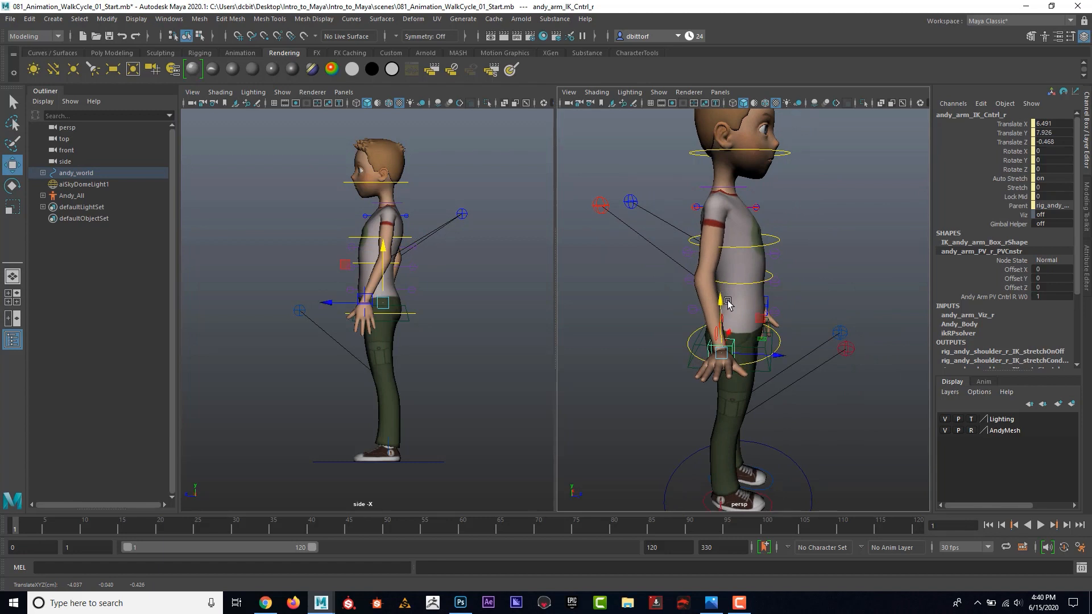
Rotate the right arm IK control to about -68.2 in Z and shift it to about 8.02 in Y and 0.43 in Z.
{"action": "key", "text": "e"}
{"action": "left_click_drag", "start_coordinate": [727, 307], "coordinate": [719, 392]}
{"action": "key", "text": "w"}
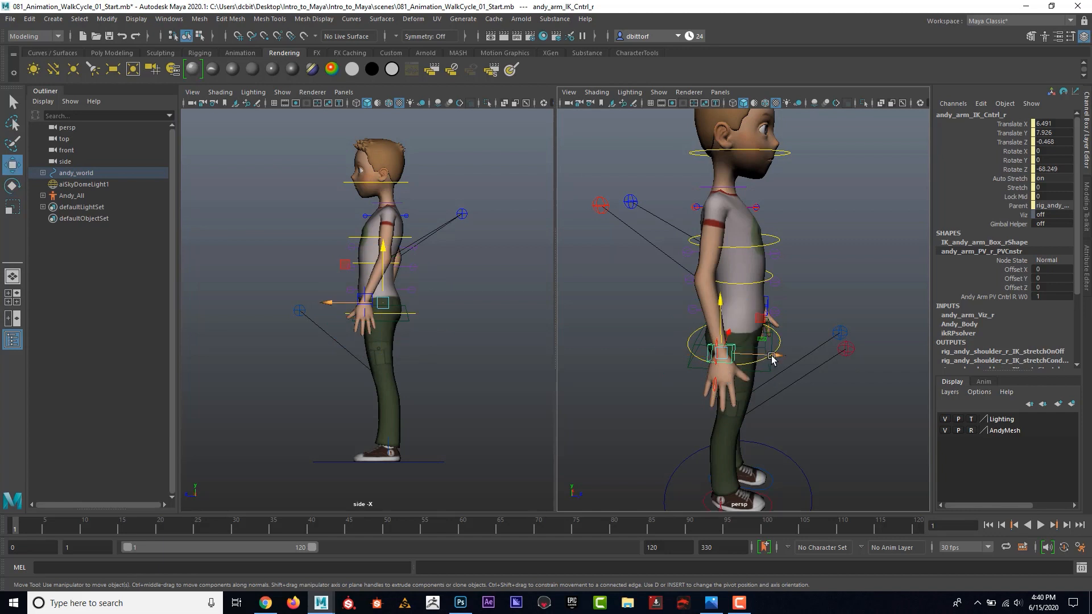
{"action": "left_click_drag", "start_coordinate": [773, 359], "coordinate": [751, 351]}
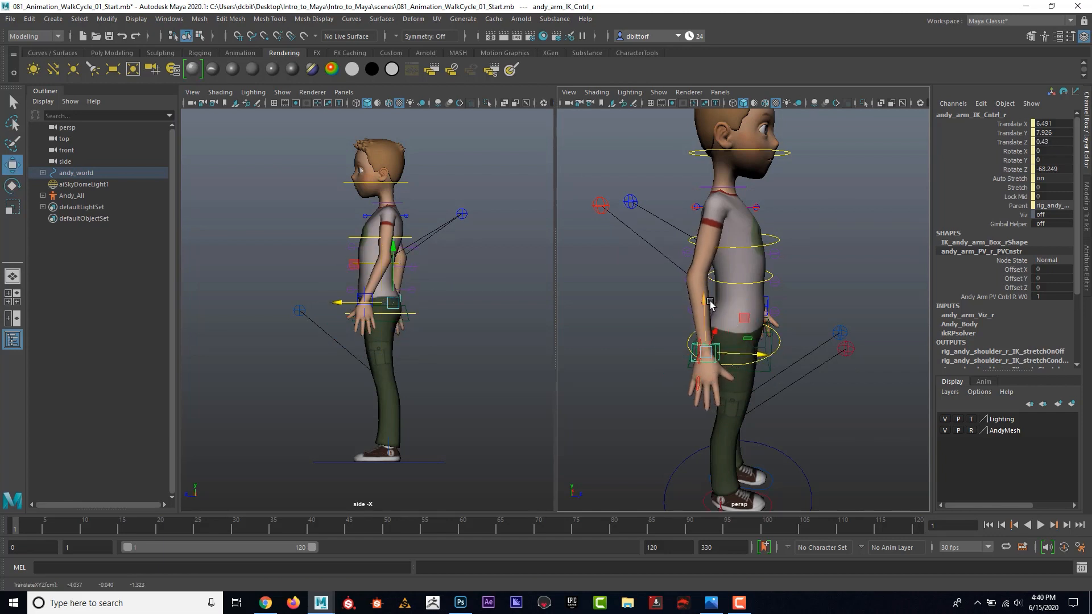
{"action": "left_click_drag", "start_coordinate": [707, 302], "coordinate": [707, 304]}
{"action": "scroll", "coordinate": [787, 341], "scroll_direction": "down", "scroll_amount": 5}
{"action": "left_click_drag", "start_coordinate": [818, 329], "coordinate": [701, 314], "text": "alt"}
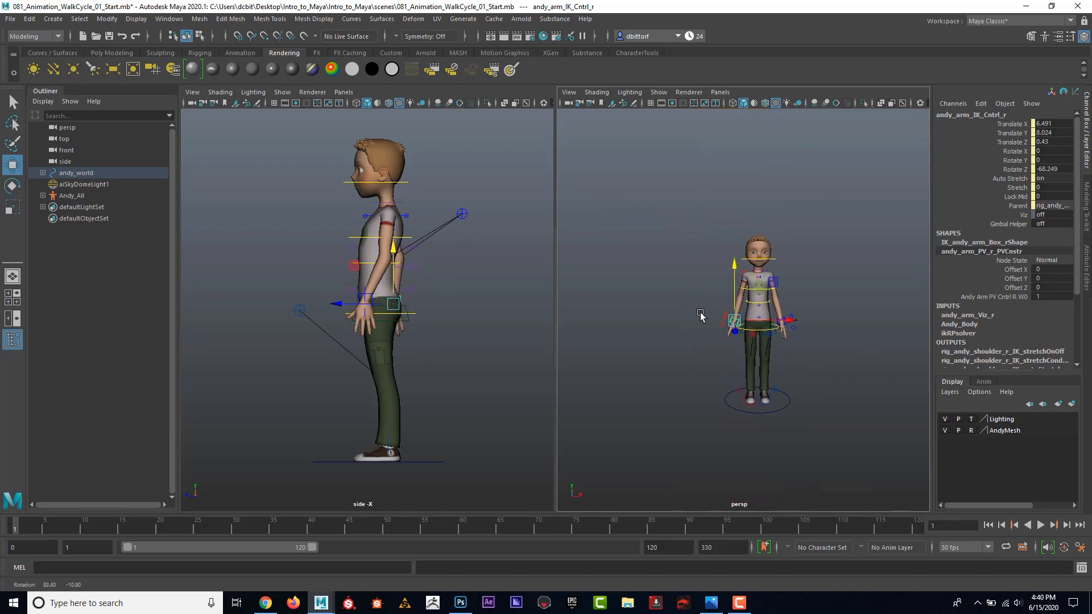
Fine-tune the right arm IK control beside the thigh, to about 6.69 in X and 0.54 in Z.
{"action": "right_click_drag", "start_coordinate": [701, 315], "coordinate": [783, 302], "text": "alt"}
{"action": "left_click_drag", "start_coordinate": [755, 330], "coordinate": [759, 330]}
{"action": "right_click_drag", "start_coordinate": [785, 343], "coordinate": [738, 344], "text": "alt"}
{"action": "left_click_drag", "start_coordinate": [738, 344], "coordinate": [677, 337], "text": "alt"}
{"action": "middle_click_drag", "start_coordinate": [815, 332], "coordinate": [756, 313], "text": "alt"}
{"action": "left_click_drag", "start_coordinate": [757, 314], "coordinate": [726, 318], "text": "alt"}
{"action": "right_click_drag", "start_coordinate": [724, 317], "coordinate": [739, 318], "text": "alt"}
{"action": "left_click_drag", "start_coordinate": [664, 299], "coordinate": [666, 300]}
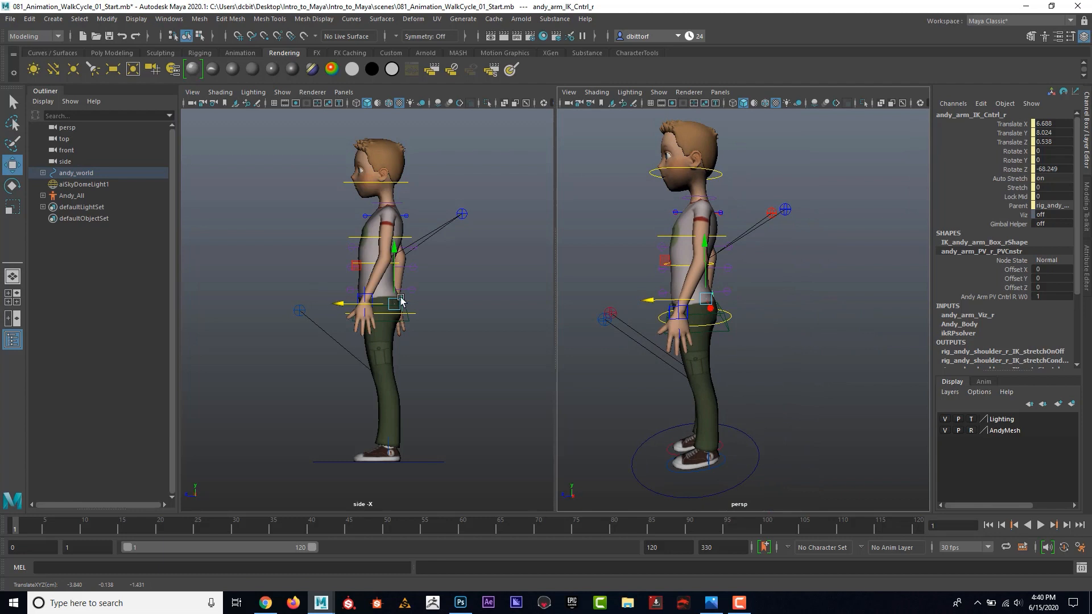
Adjust the left arm IK control in the side view to about -7.83 in Y and 2.41 in Z.
{"action": "left_click", "coordinate": [359, 298]}
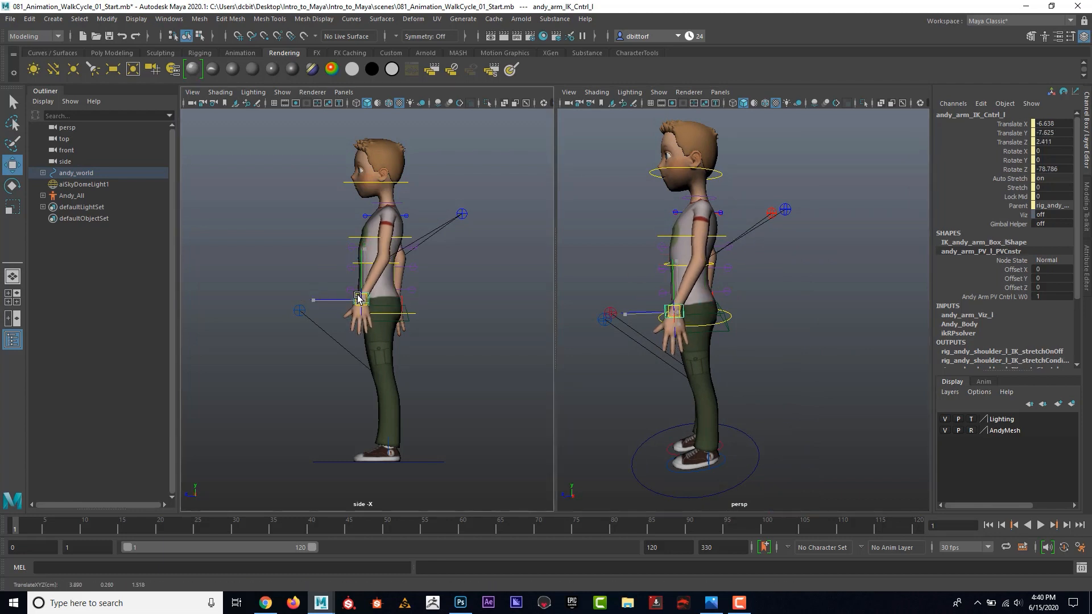
{"action": "mouse_move", "coordinate": [359, 298]}
{"action": "left_mouse_down"}
{"action": "mouse_move", "coordinate": [358, 310]}
{"action": "mouse_move", "coordinate": [358, 300]}
{"action": "left_mouse_up"}
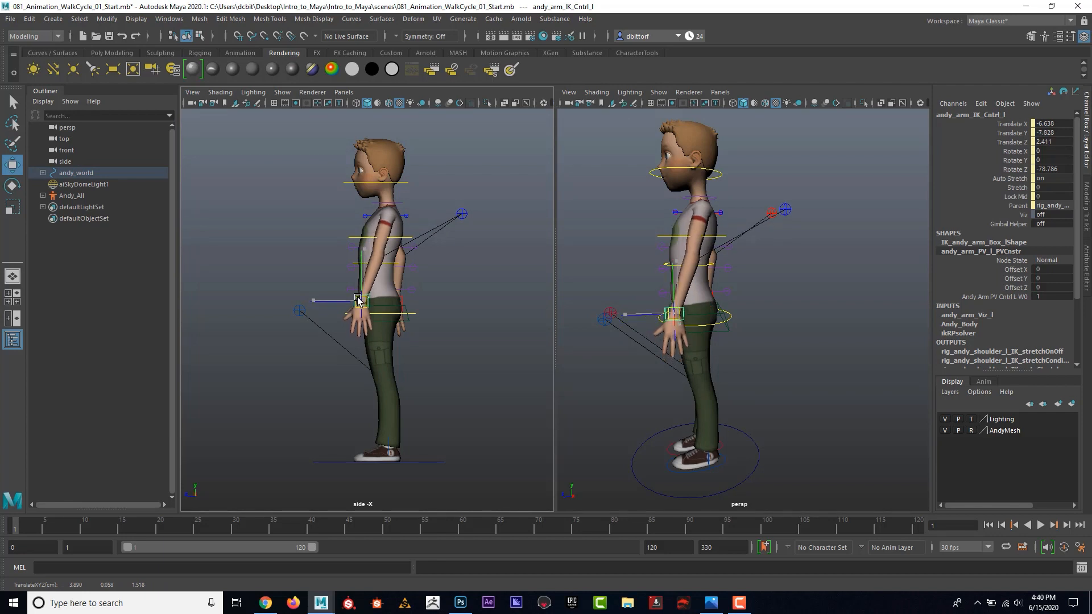
{"action": "left_click_drag", "start_coordinate": [733, 312], "coordinate": [743, 311], "text": "alt"}
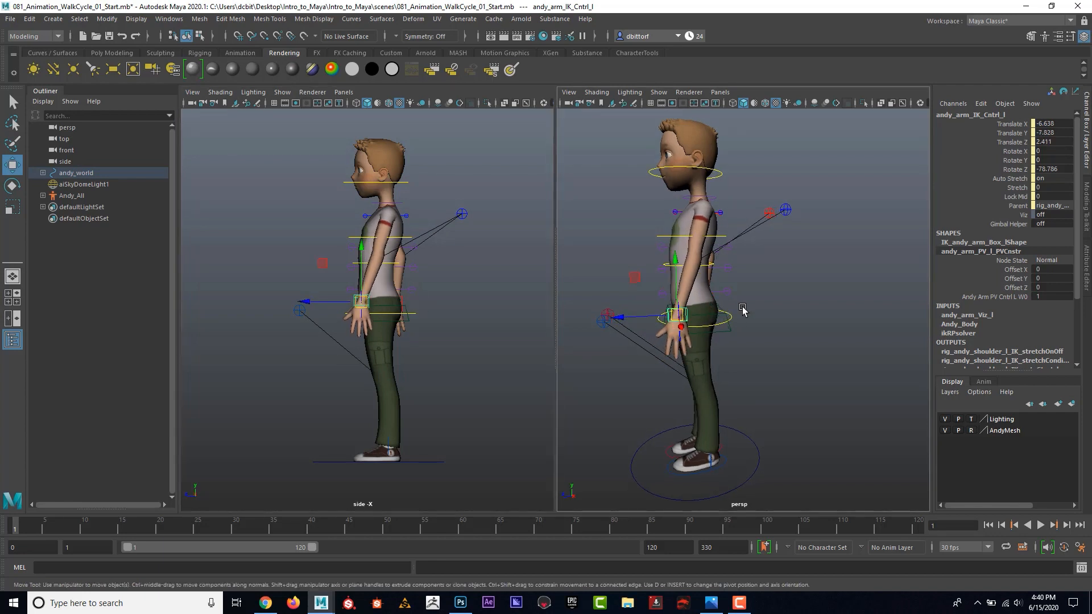
Raise the right leg IK control to about 4.93 in Y and move it forward to about 3.04 in Z.
{"action": "left_click_drag", "start_coordinate": [611, 378], "coordinate": [734, 383], "text": "alt"}
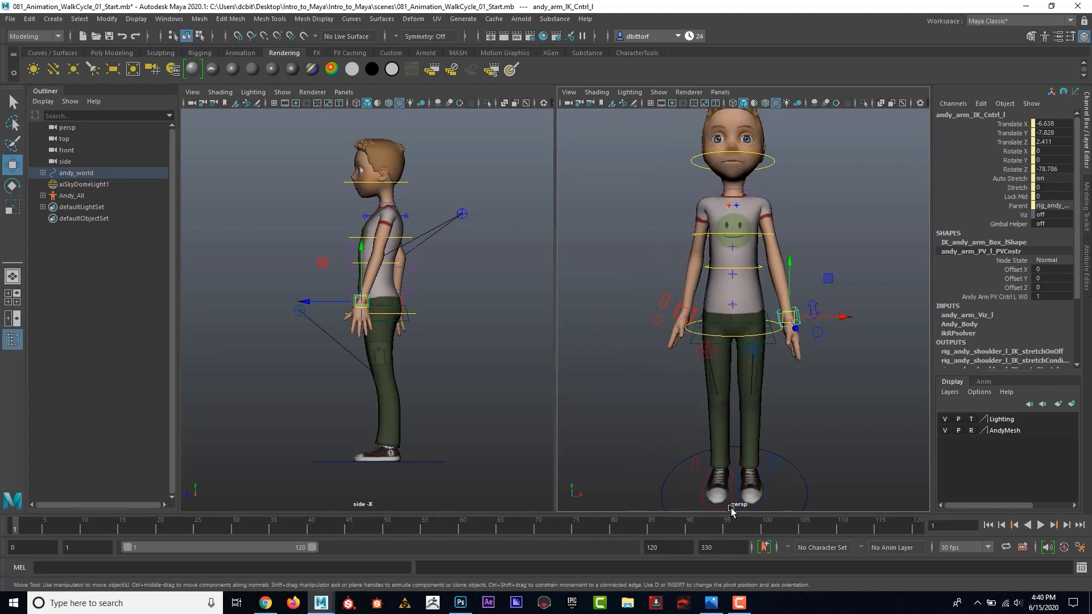
{"action": "middle_click_drag", "start_coordinate": [731, 502], "coordinate": [723, 399], "text": "alt"}
{"action": "left_click", "coordinate": [716, 407]}
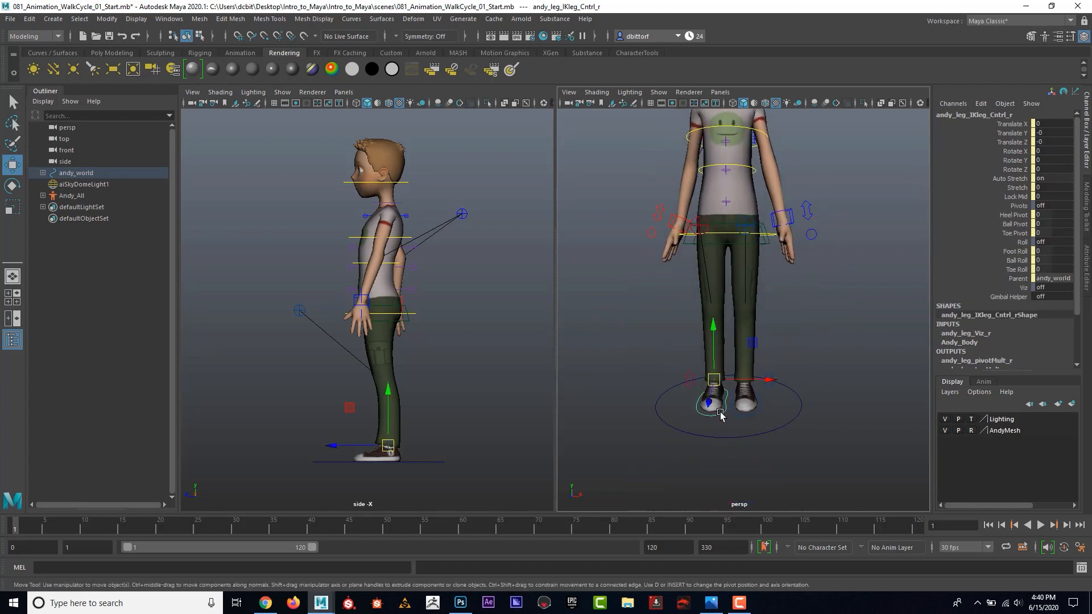
{"action": "left_click_drag", "start_coordinate": [714, 352], "coordinate": [713, 260]}
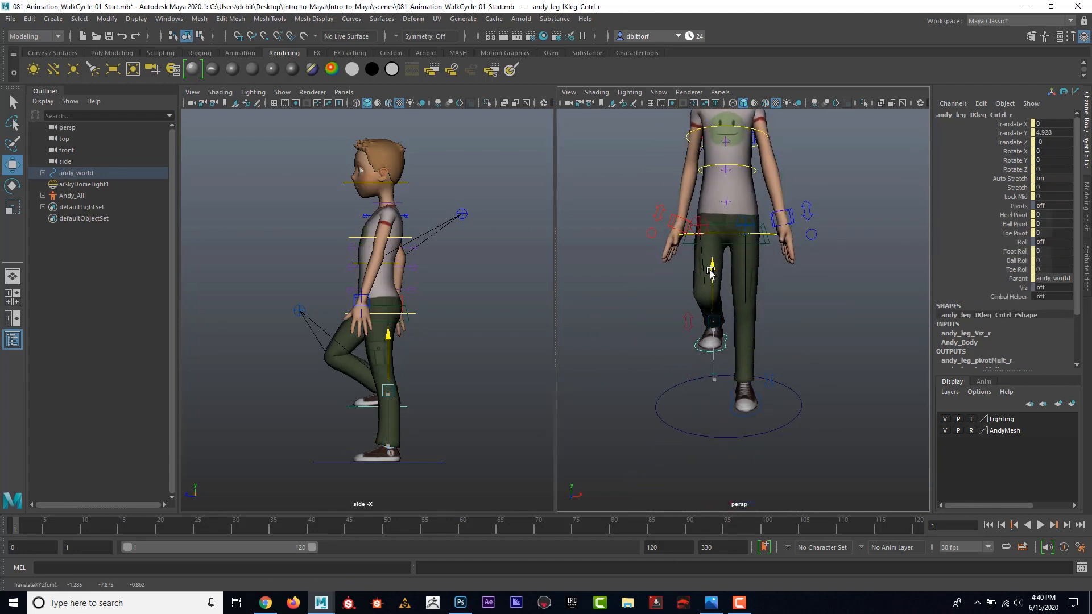
{"action": "left_click_drag", "start_coordinate": [775, 335], "coordinate": [602, 341], "text": "alt"}
Rotate the right leg IK control to about 37.7 in X, and move it slightly up and back to about 2.23 in Z.
{"action": "left_click", "coordinate": [12, 186]}
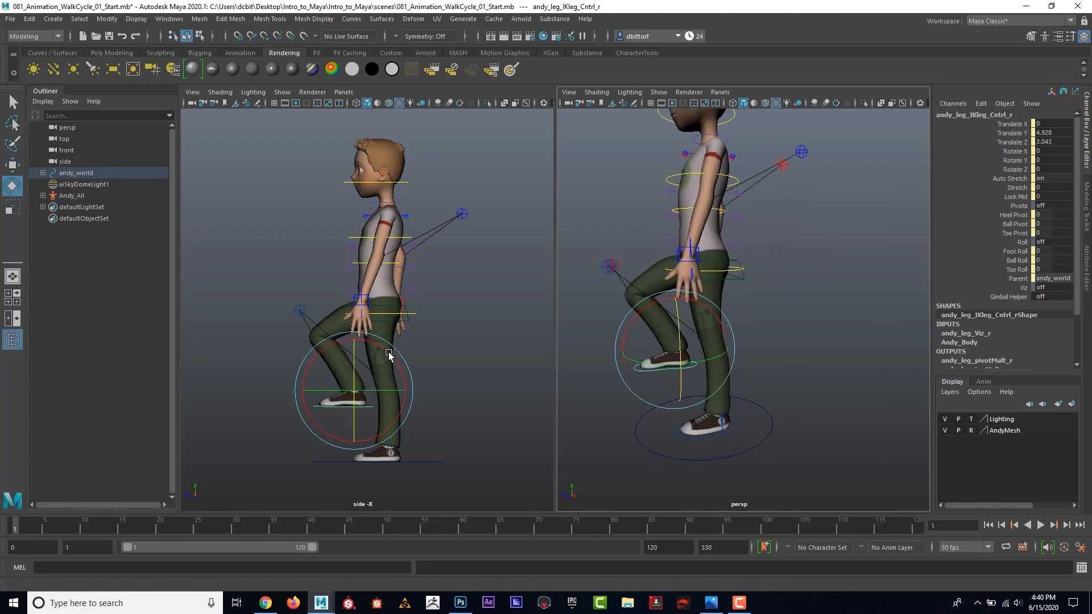
{"action": "left_click_drag", "start_coordinate": [390, 353], "coordinate": [360, 334]}
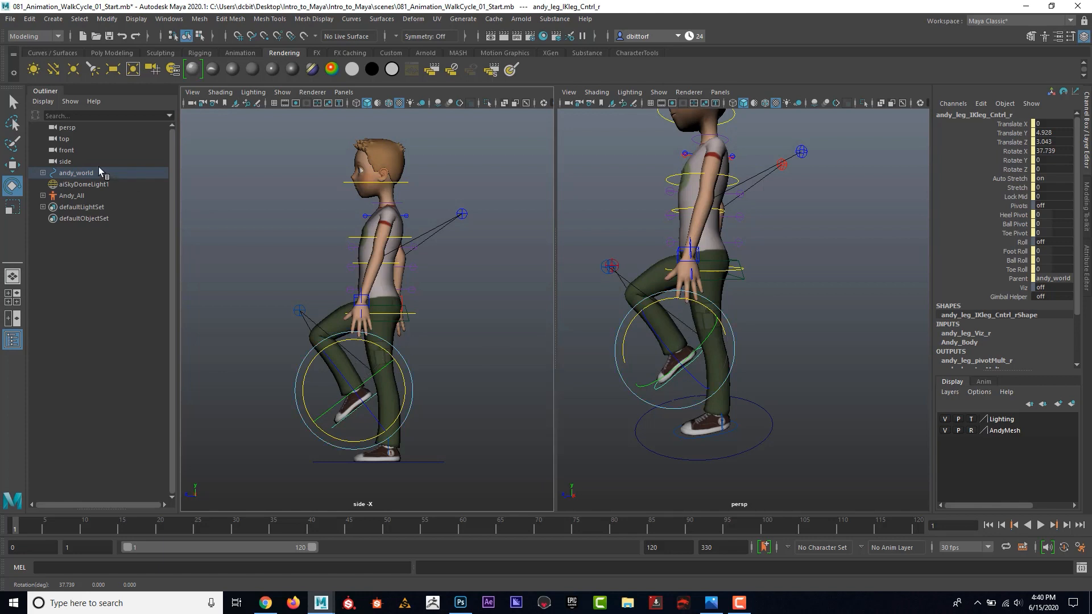
{"action": "left_click", "coordinate": [12, 165]}
{"action": "left_click_drag", "start_coordinate": [356, 391], "coordinate": [363, 385]}
{"action": "middle_click_drag", "start_coordinate": [441, 371], "coordinate": [481, 358], "text": "alt"}
{"action": "scroll", "coordinate": [479, 359], "scroll_direction": "down", "scroll_amount": 3}
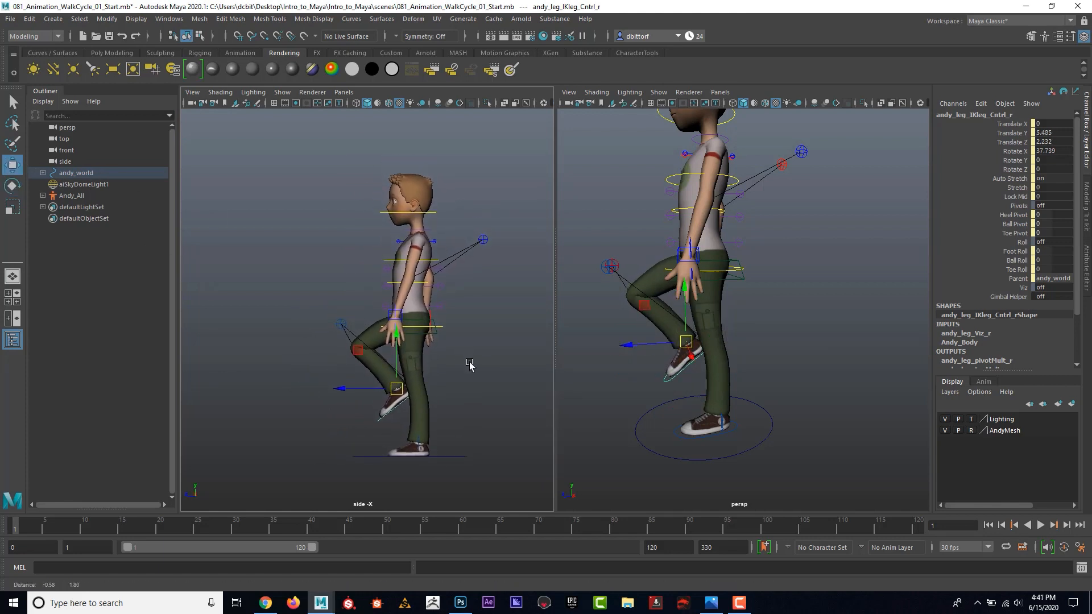
Examine the full frame 1 pose from several angles and compare it with the walk cycle reference.
{"action": "middle_click_drag", "start_coordinate": [765, 312], "coordinate": [746, 343], "text": "alt"}
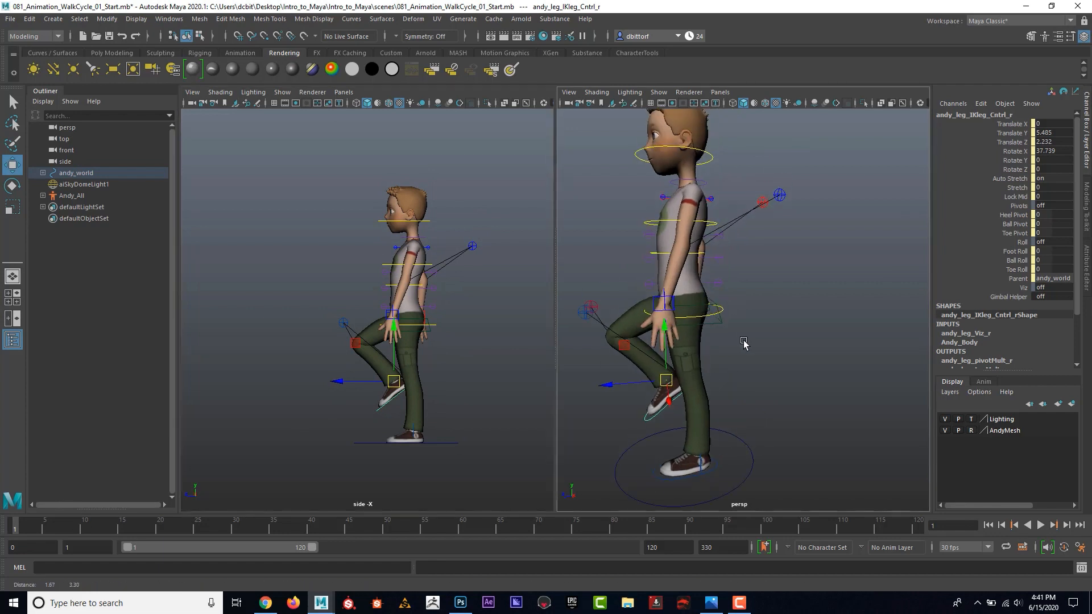
{"action": "scroll", "coordinate": [746, 343], "scroll_direction": "down", "scroll_amount": 2}
{"action": "left_click_drag", "start_coordinate": [711, 344], "coordinate": [742, 349], "text": "alt"}
{"action": "middle_click_drag", "start_coordinate": [741, 349], "coordinate": [764, 341], "text": "alt"}
{"action": "scroll", "coordinate": [764, 342], "scroll_direction": "down", "scroll_amount": 1}
{"action": "scroll", "coordinate": [764, 341], "scroll_direction": "down", "scroll_amount": 1}
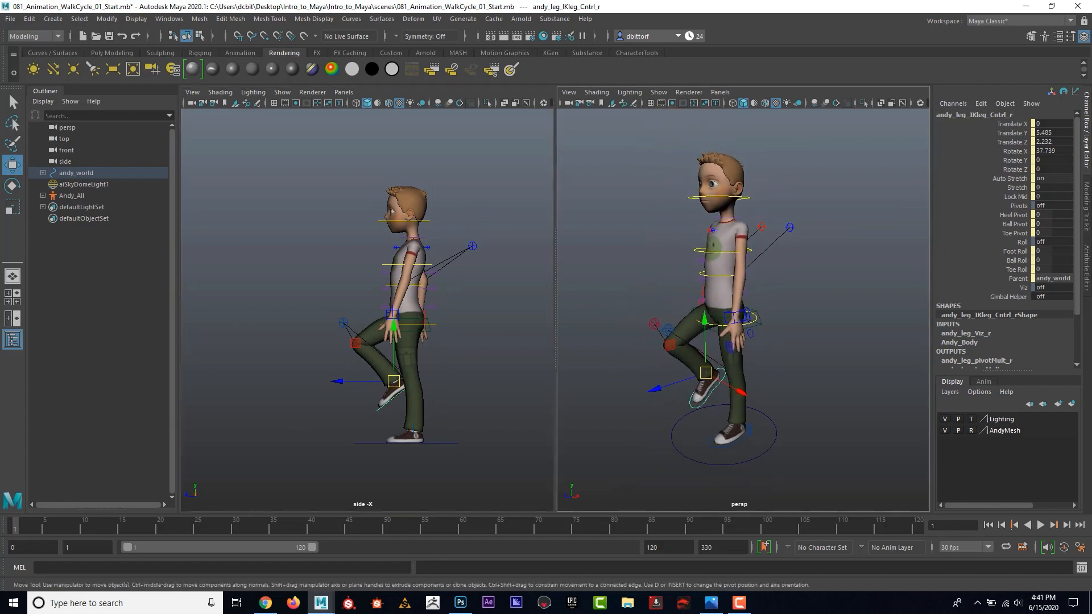
{"action": "key", "text": "alt+Tab"}
{"action": "left_click_drag", "start_coordinate": [442, 365], "coordinate": [454, 365], "text": "alt"}
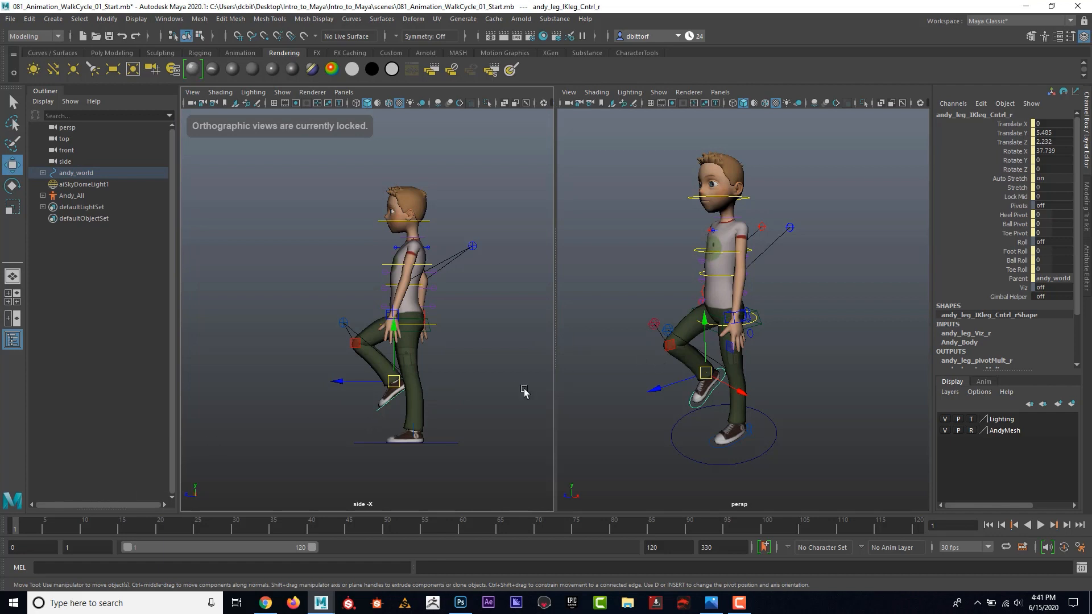
{"action": "right_click_drag", "start_coordinate": [713, 405], "coordinate": [691, 376], "text": "alt"}
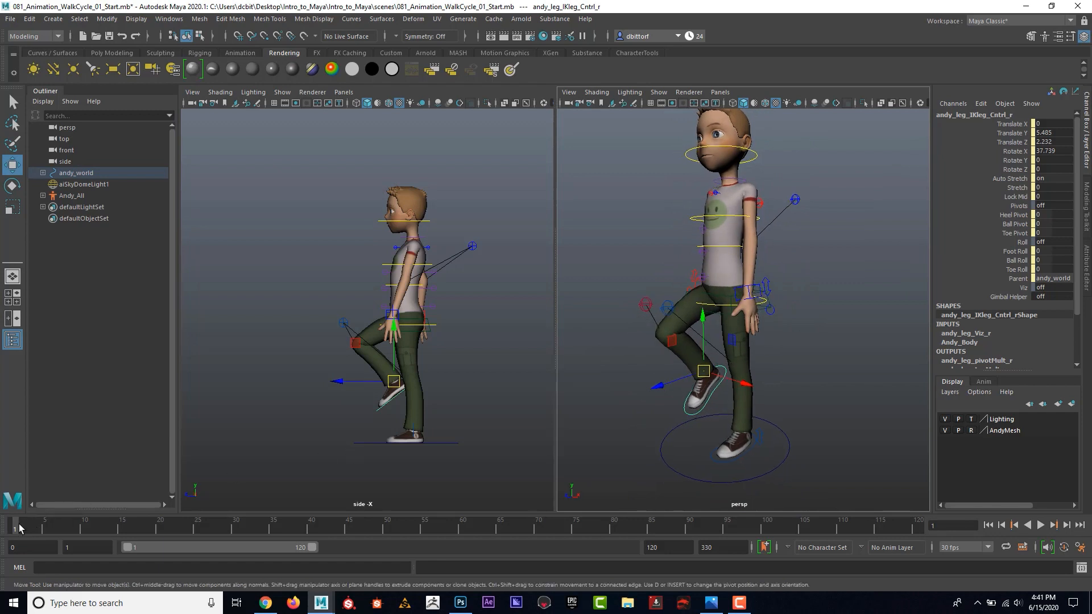
Set keys at frame 1 on the right and left leg IK controls.
{"action": "key", "text": "s"}
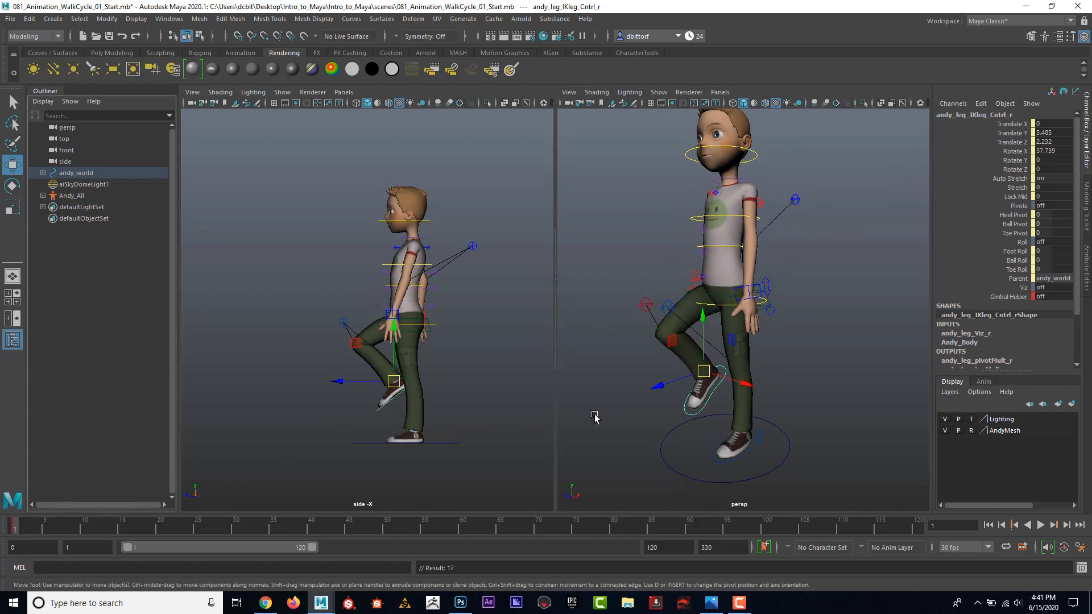
{"action": "left_click", "coordinate": [750, 451]}
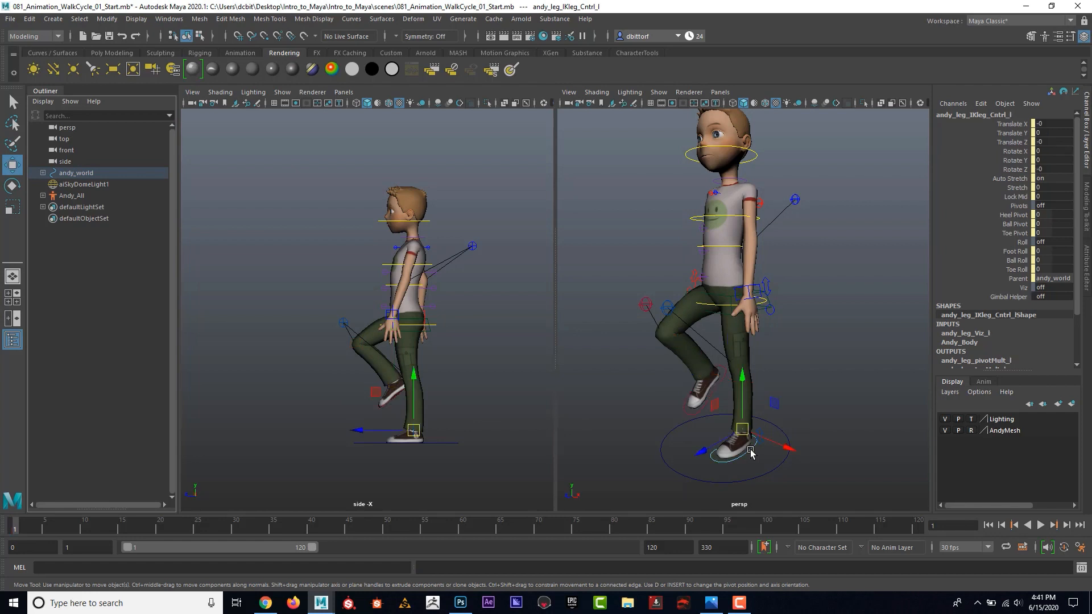
{"action": "key", "text": "s"}
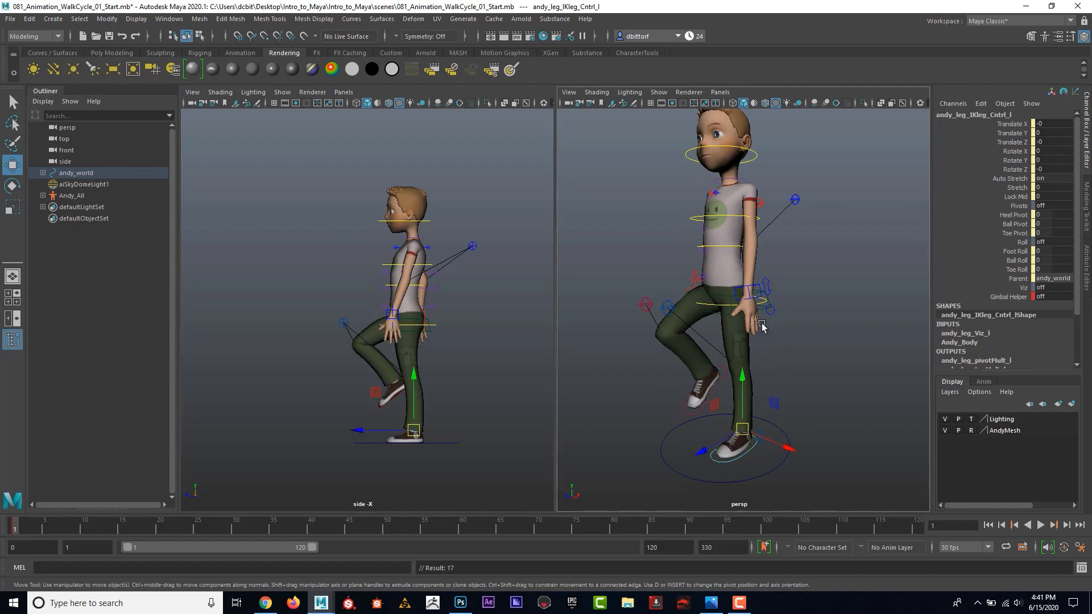
Set keys at frame 1 on the left arm IK control and the spine root control.
{"action": "middle_click_drag", "start_coordinate": [725, 308], "coordinate": [713, 349], "text": "alt"}
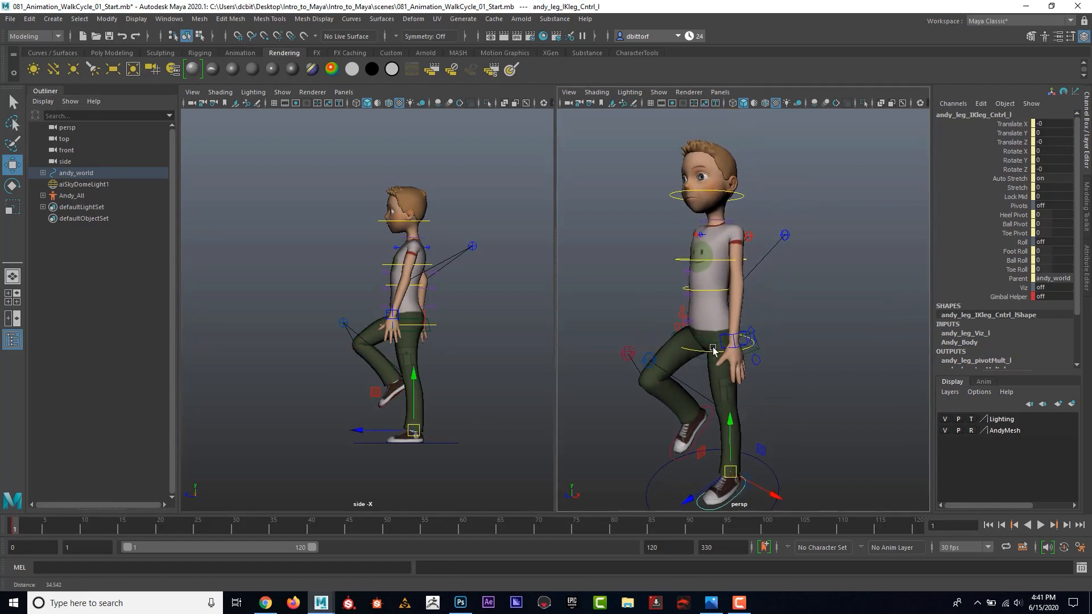
{"action": "right_click_drag", "start_coordinate": [713, 349], "coordinate": [771, 308], "text": "alt"}
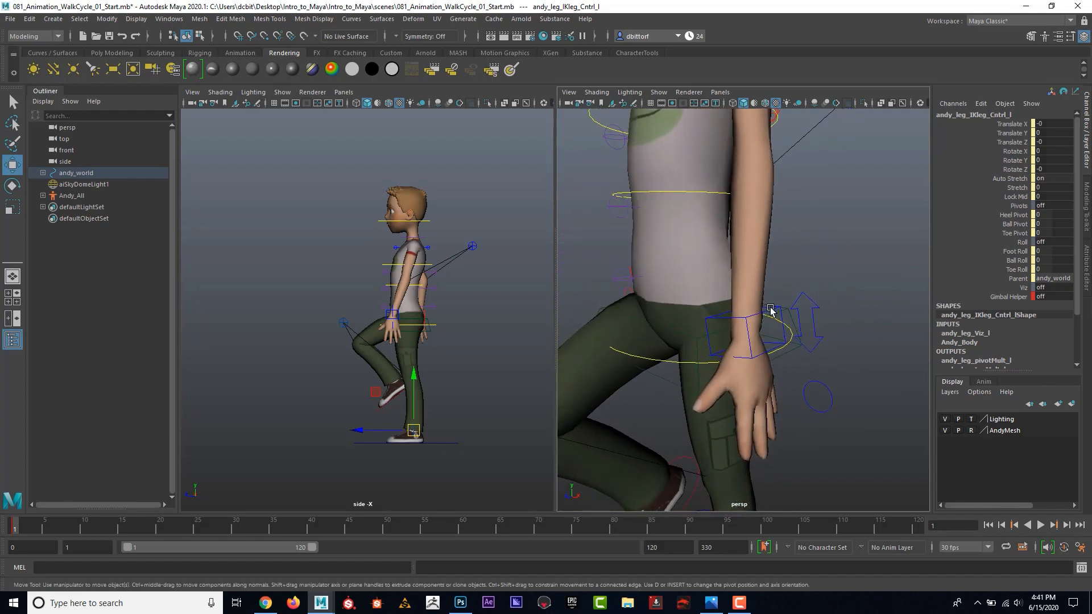
{"action": "left_click", "coordinate": [771, 308]}
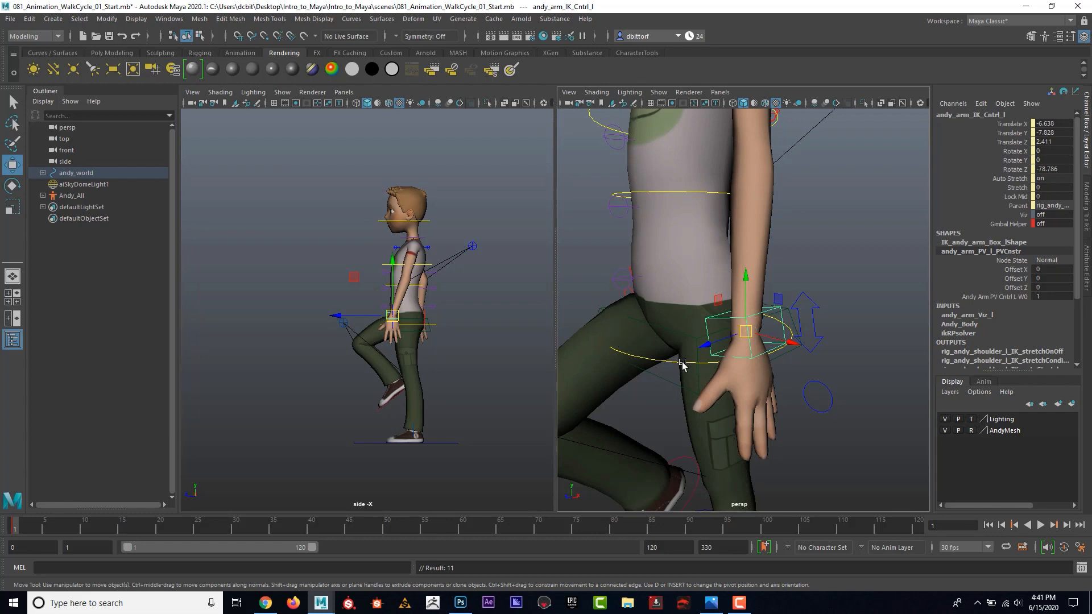
{"action": "left_click", "coordinate": [634, 369]}
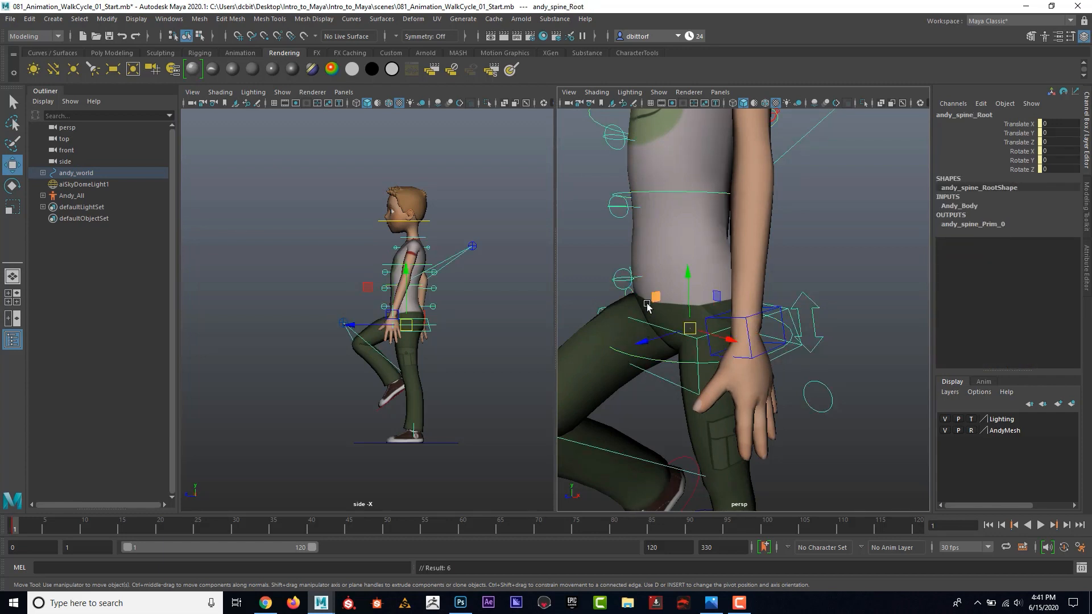
Set a key at frame 1 on the right arm IK control.
{"action": "right_click_drag", "start_coordinate": [743, 307], "coordinate": [674, 311], "text": "alt"}
{"action": "left_click_drag", "start_coordinate": [673, 311], "coordinate": [740, 302], "text": "alt"}
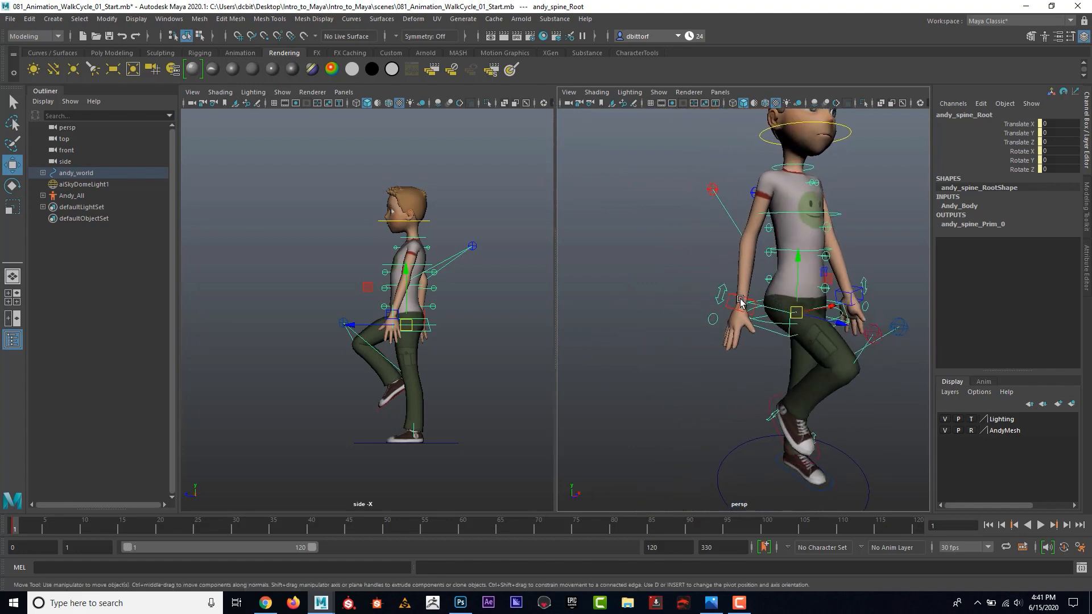
{"action": "left_click", "coordinate": [732, 296]}
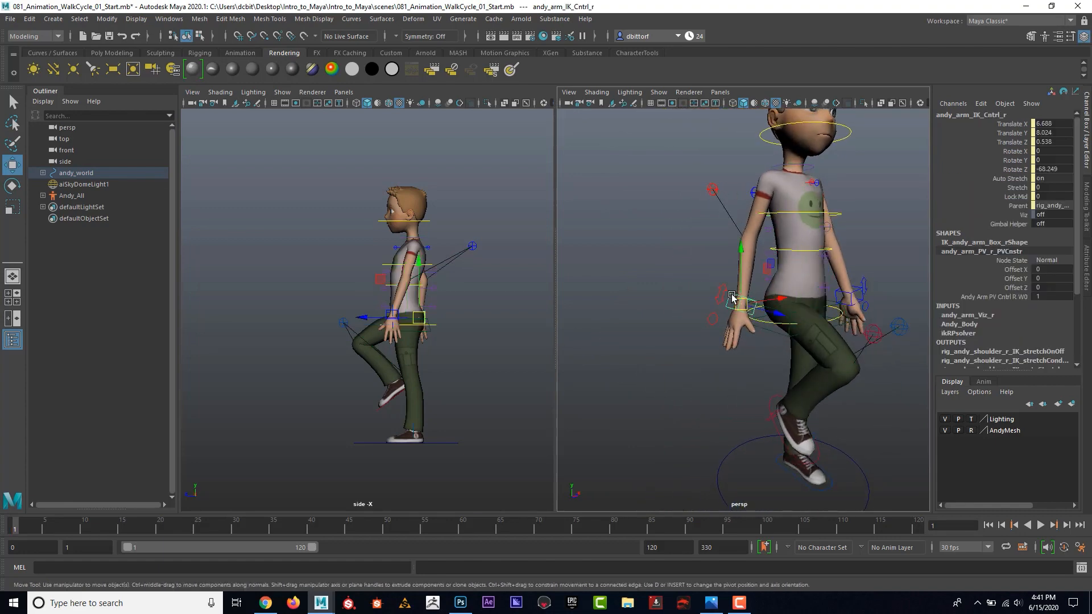
{"action": "left_click_drag", "start_coordinate": [734, 296], "coordinate": [797, 255], "text": "alt"}
{"action": "middle_click_drag", "start_coordinate": [842, 352], "coordinate": [819, 298], "text": "alt"}
{"action": "scroll", "coordinate": [752, 402], "scroll_direction": "down", "scroll_amount": 2}
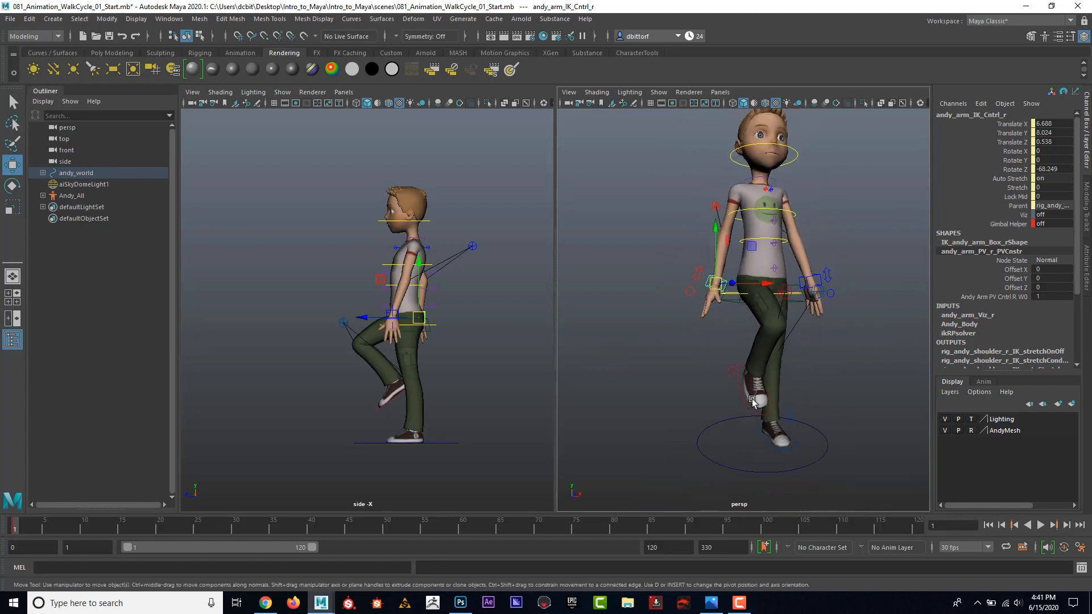
Set keys at frame 1 on the right and left knee pole vector controls.
{"action": "left_click_drag", "start_coordinate": [793, 425], "coordinate": [698, 341], "text": "alt"}
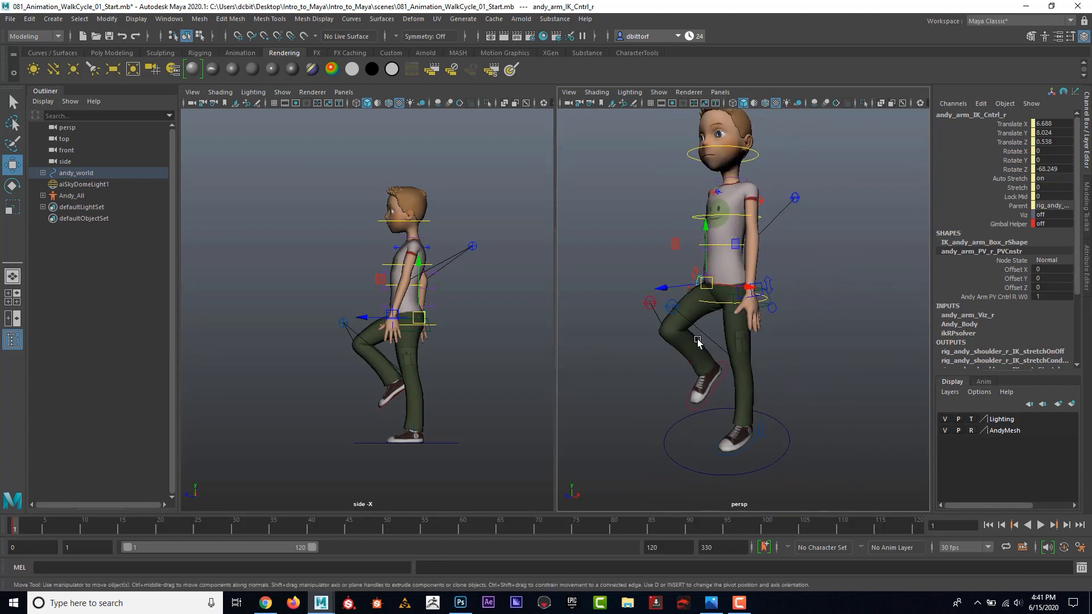
{"action": "left_click", "coordinate": [652, 302]}
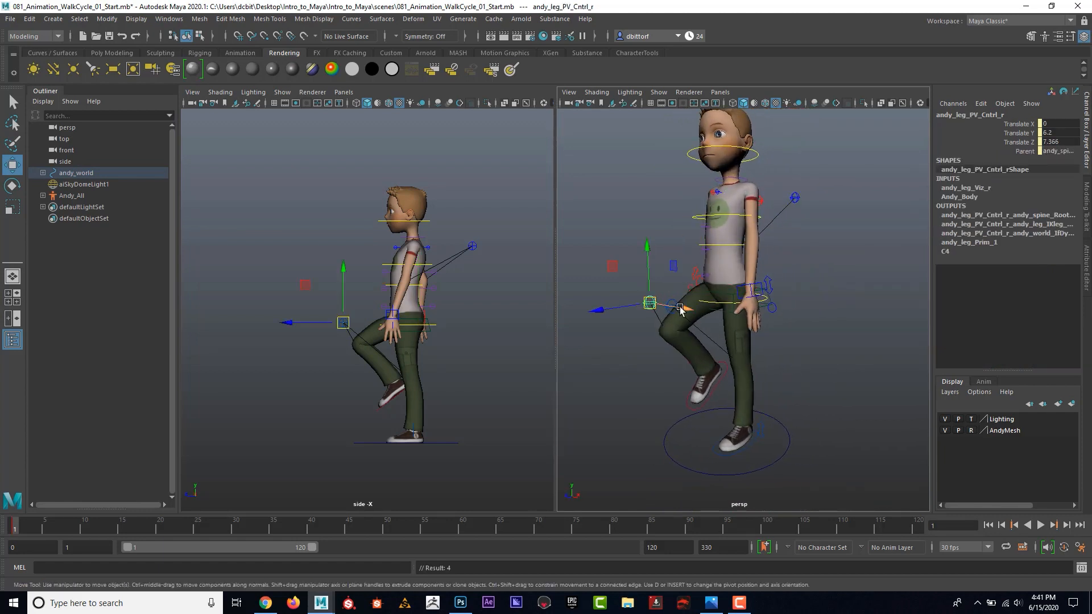
{"action": "left_click", "coordinate": [672, 306]}
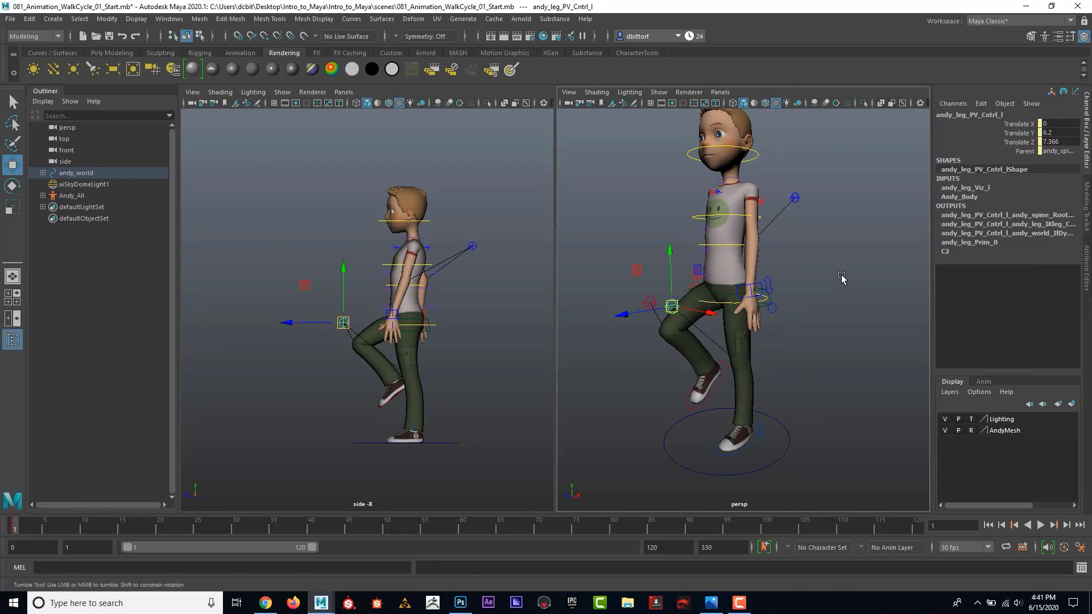
{"action": "left_click_drag", "start_coordinate": [800, 304], "coordinate": [790, 244], "text": "alt"}
Select the elbow pole vector controls of both arms, and clear the selection.
{"action": "left_click", "coordinate": [823, 198]}
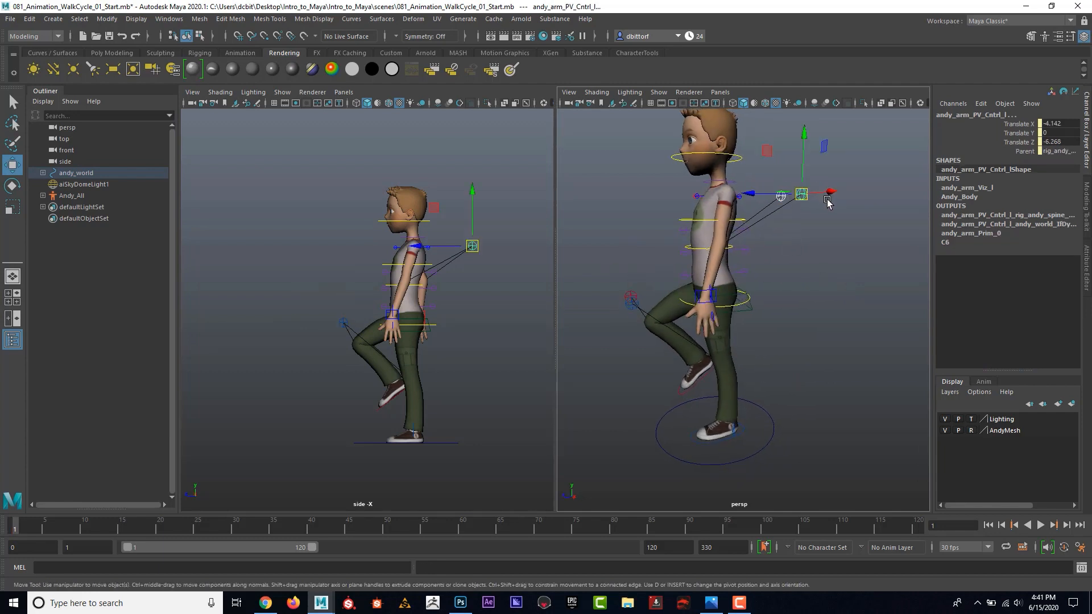
{"action": "left_click", "coordinate": [828, 266]}
{"action": "left_click_drag", "start_coordinate": [823, 286], "coordinate": [808, 295], "text": "alt"}
{"action": "left_click", "coordinate": [472, 245]}
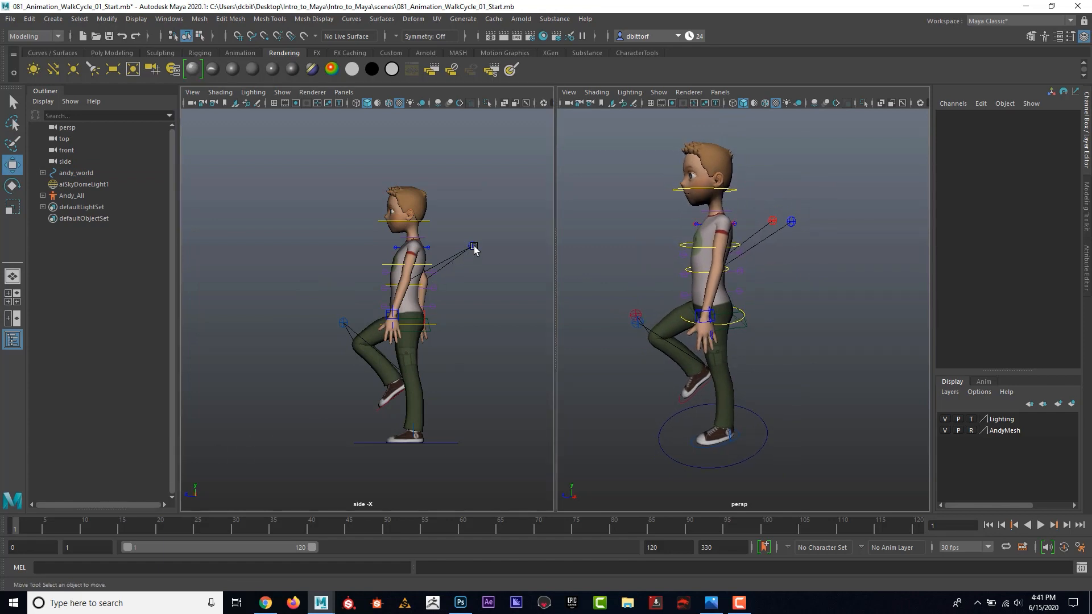
{"action": "left_click", "coordinate": [499, 319]}
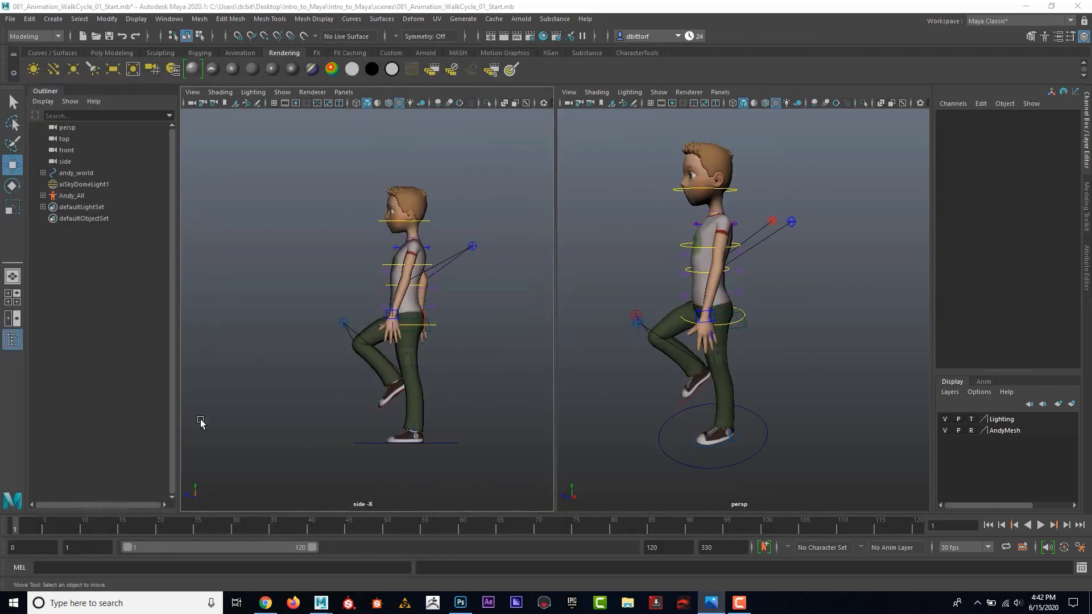
Move the current time to frame 60 and set keys on the left and right leg IK controls.
{"action": "left_click_drag", "start_coordinate": [16, 527], "coordinate": [140, 530]}
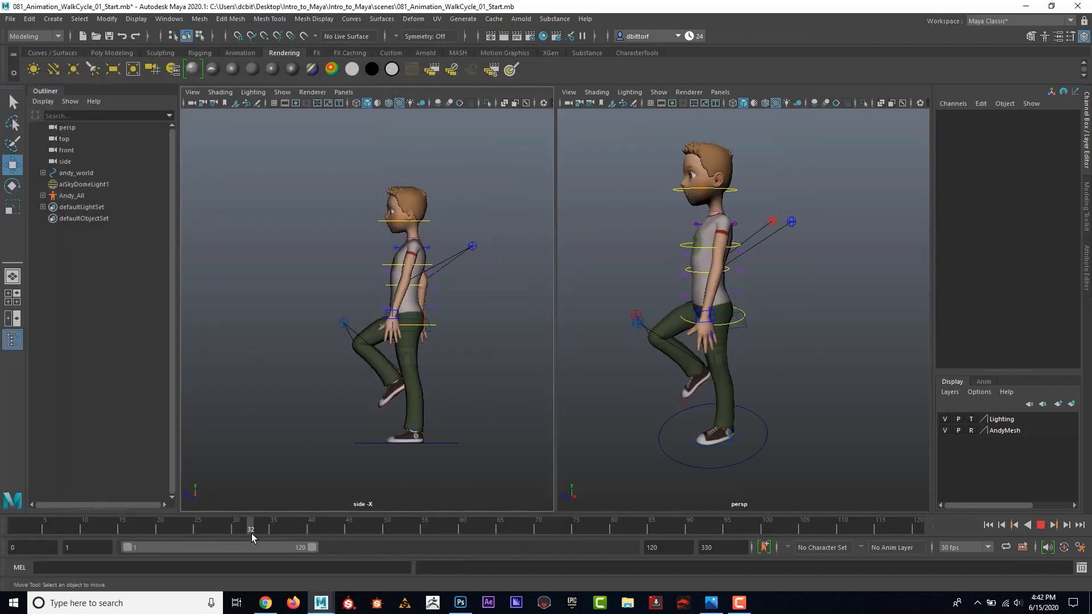
{"action": "left_click_drag", "start_coordinate": [463, 537], "coordinate": [463, 537]}
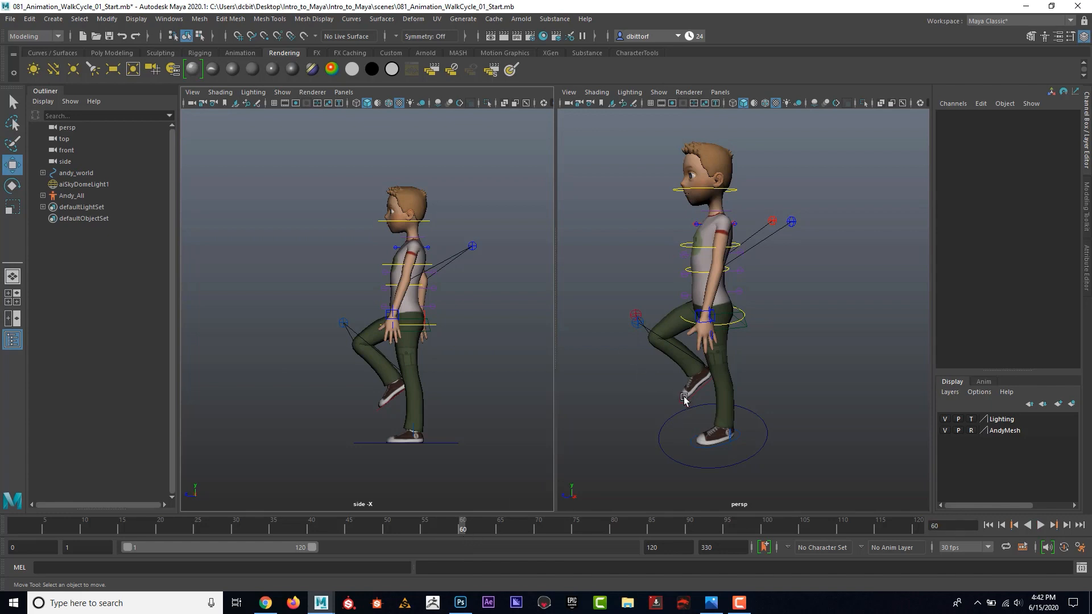
{"action": "left_click", "coordinate": [721, 447]}
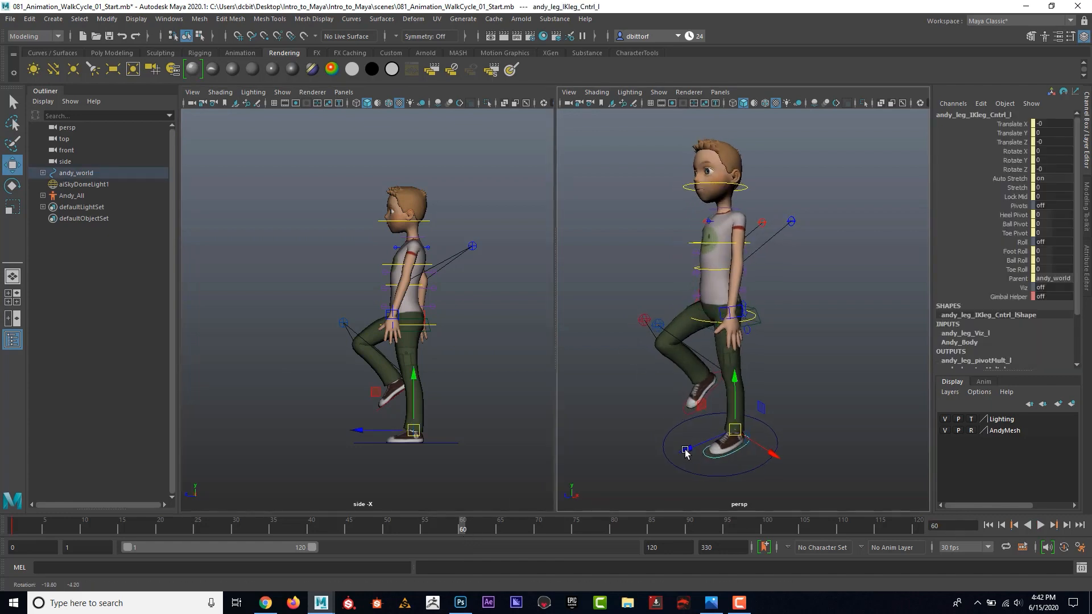
{"action": "scroll", "coordinate": [721, 432], "scroll_direction": "up", "scroll_amount": 4}
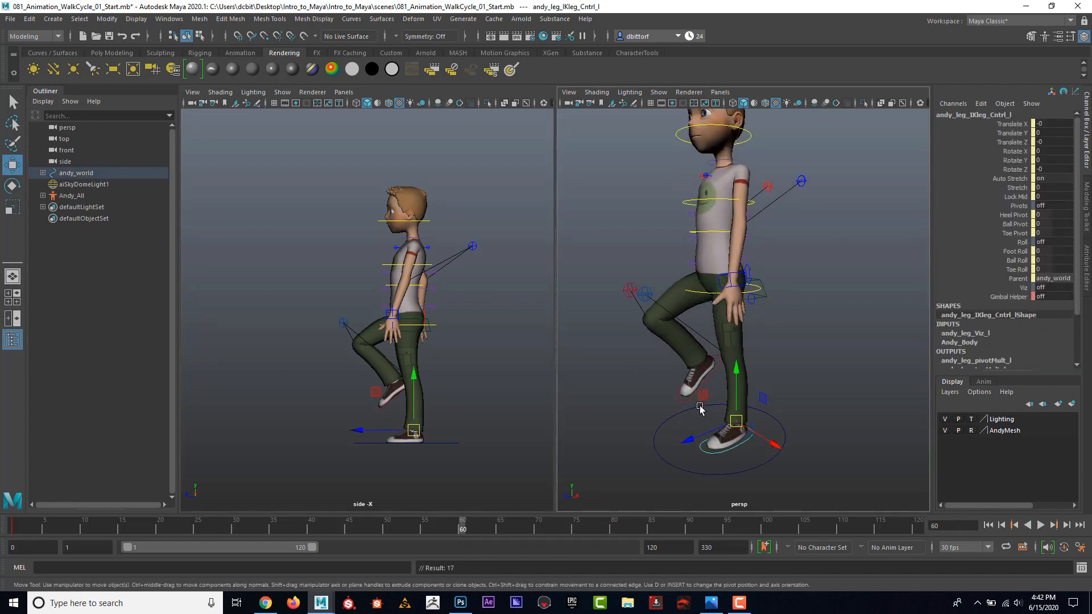
{"action": "left_click", "coordinate": [689, 399]}
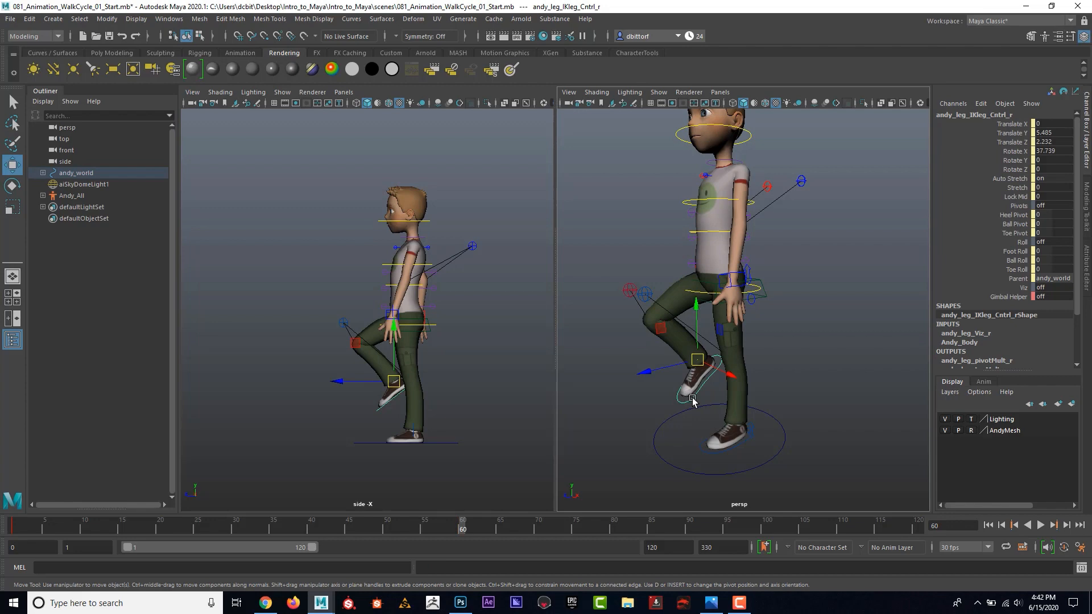
Set keys at frame 60 on the spine root control and the left arm IK control.
{"action": "left_click", "coordinate": [767, 292]}
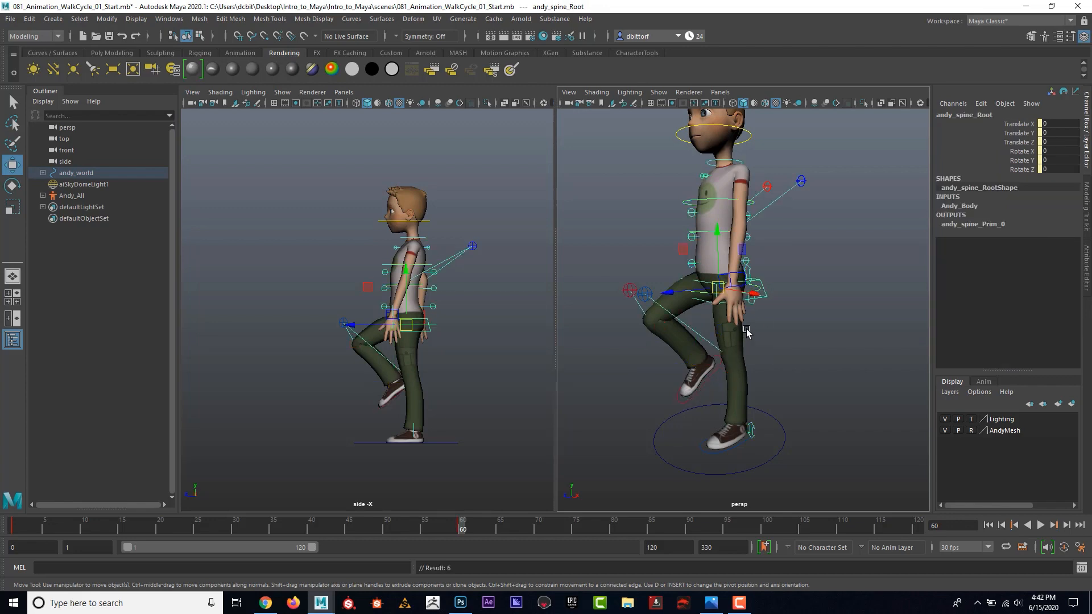
{"action": "middle_click_drag", "start_coordinate": [771, 359], "coordinate": [756, 413], "text": "alt"}
{"action": "right_click_drag", "start_coordinate": [756, 413], "coordinate": [780, 383], "text": "alt"}
{"action": "middle_click_drag", "start_coordinate": [780, 383], "coordinate": [817, 346], "text": "alt"}
{"action": "right_click_drag", "start_coordinate": [817, 346], "coordinate": [727, 348], "text": "alt"}
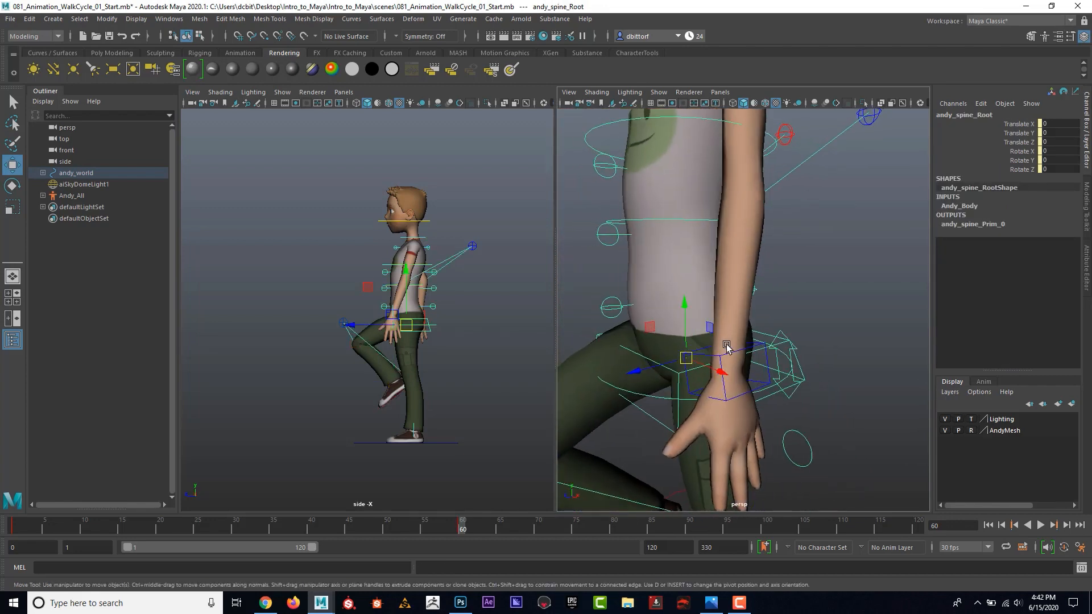
{"action": "left_click", "coordinate": [759, 344]}
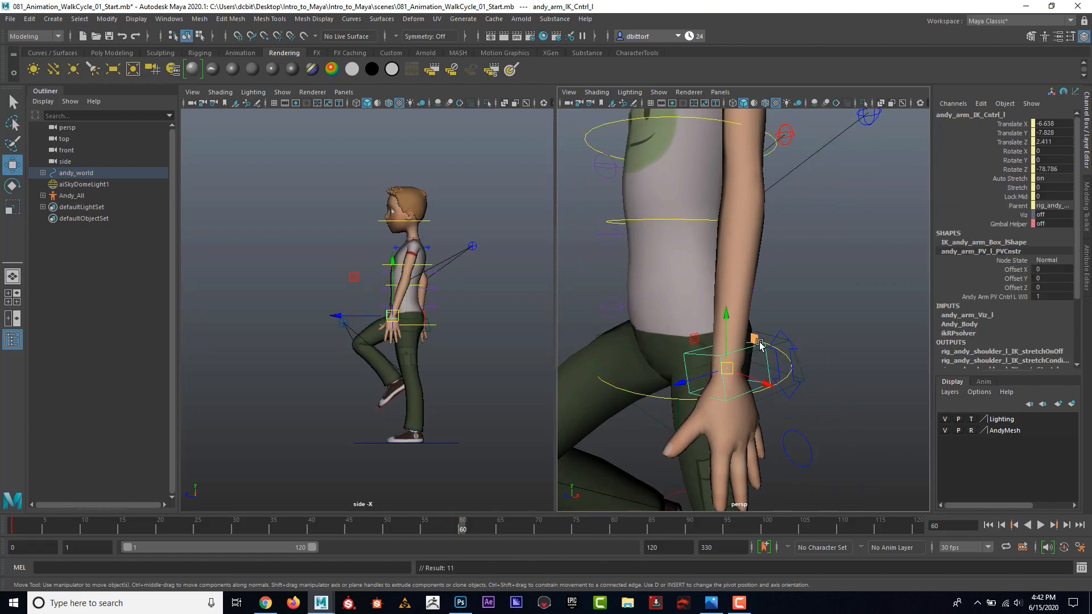
Set a key at frame 60 on the right arm IK control.
{"action": "left_click_drag", "start_coordinate": [658, 312], "coordinate": [721, 395], "text": "alt"}
{"action": "left_click", "coordinate": [729, 388]}
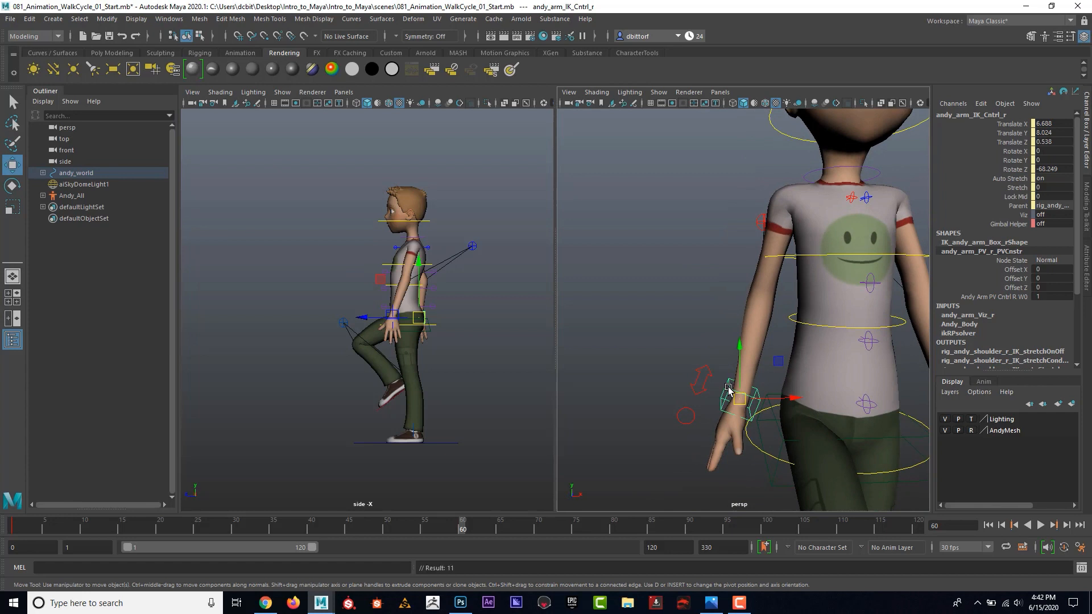
{"action": "key", "text": "s"}
Set keys at frame 60 on both elbow pole vector controls and both knee pole vector controls.
{"action": "right_click_drag", "start_coordinate": [828, 369], "coordinate": [731, 359], "text": "alt"}
{"action": "left_click_drag", "start_coordinate": [722, 358], "coordinate": [598, 351], "text": "alt"}
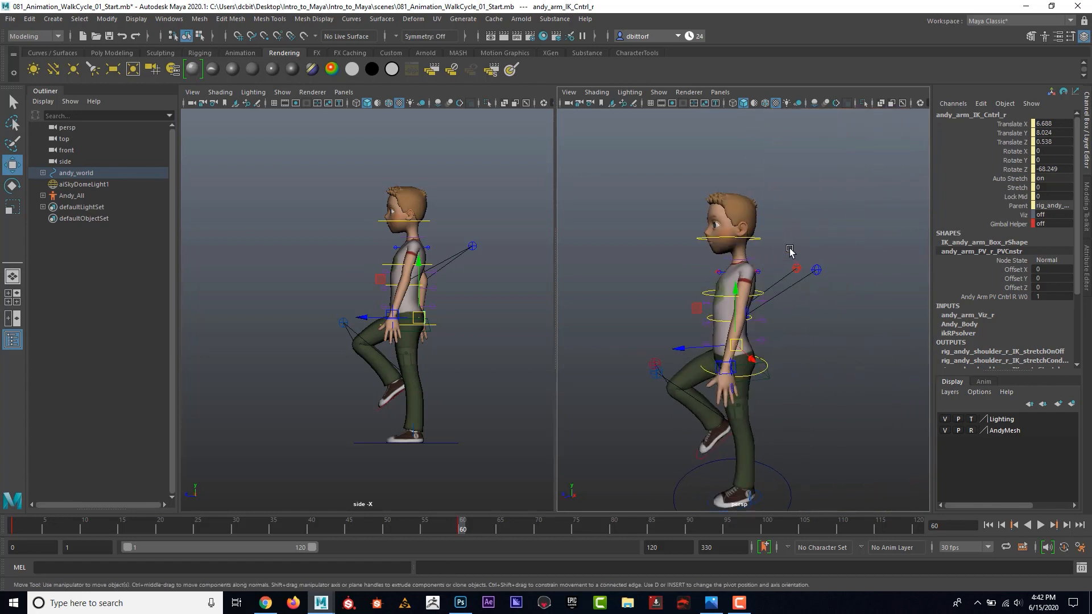
{"action": "left_click", "coordinate": [816, 269]}
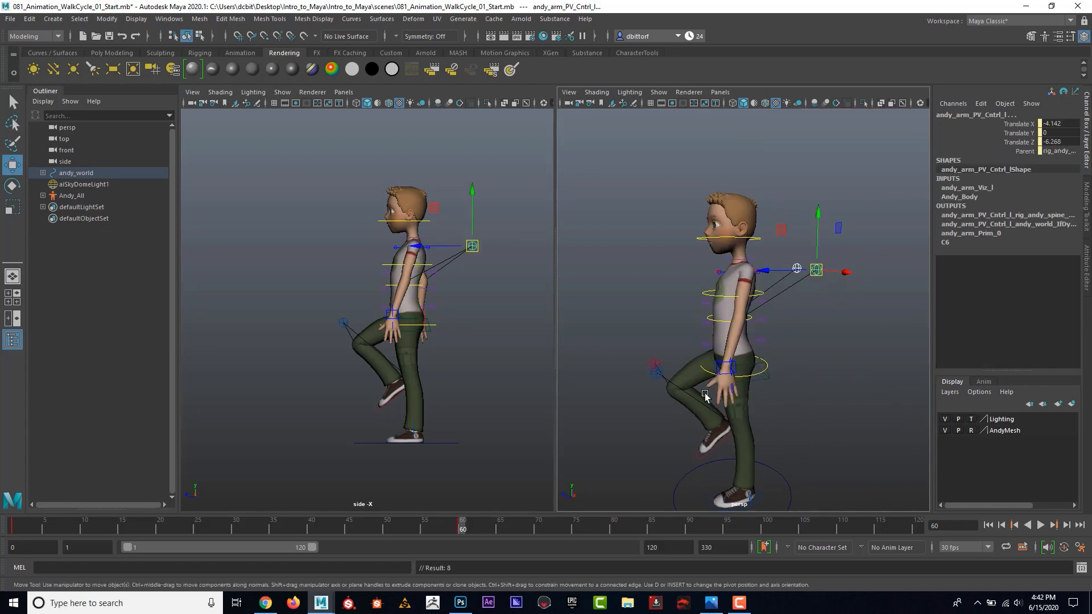
{"action": "left_click", "coordinate": [663, 372]}
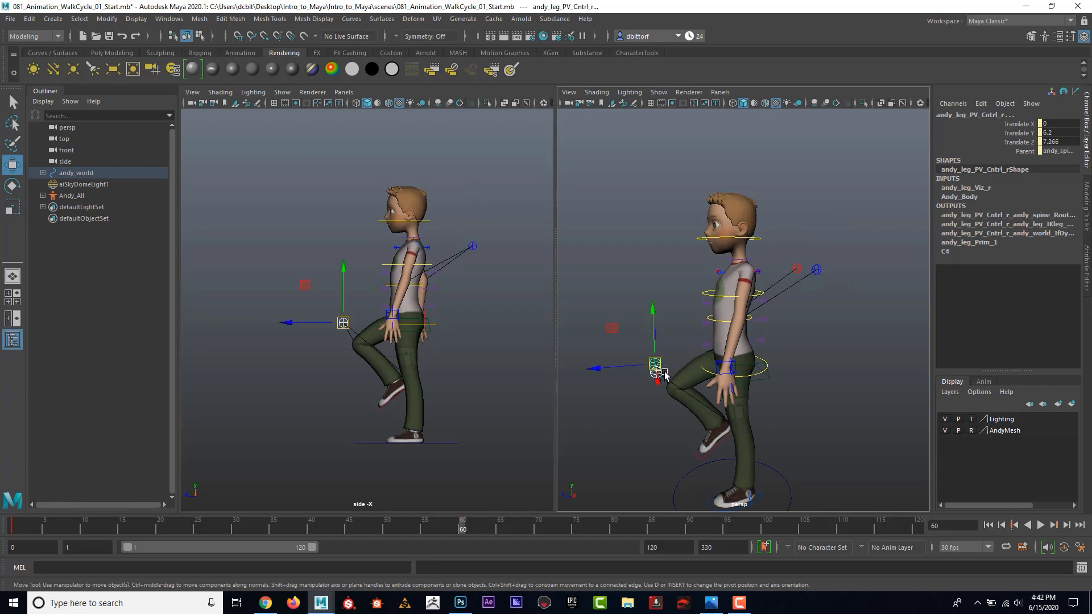
{"action": "key", "text": "s"}
{"action": "middle_click_drag", "start_coordinate": [691, 402], "coordinate": [705, 361], "text": "alt"}
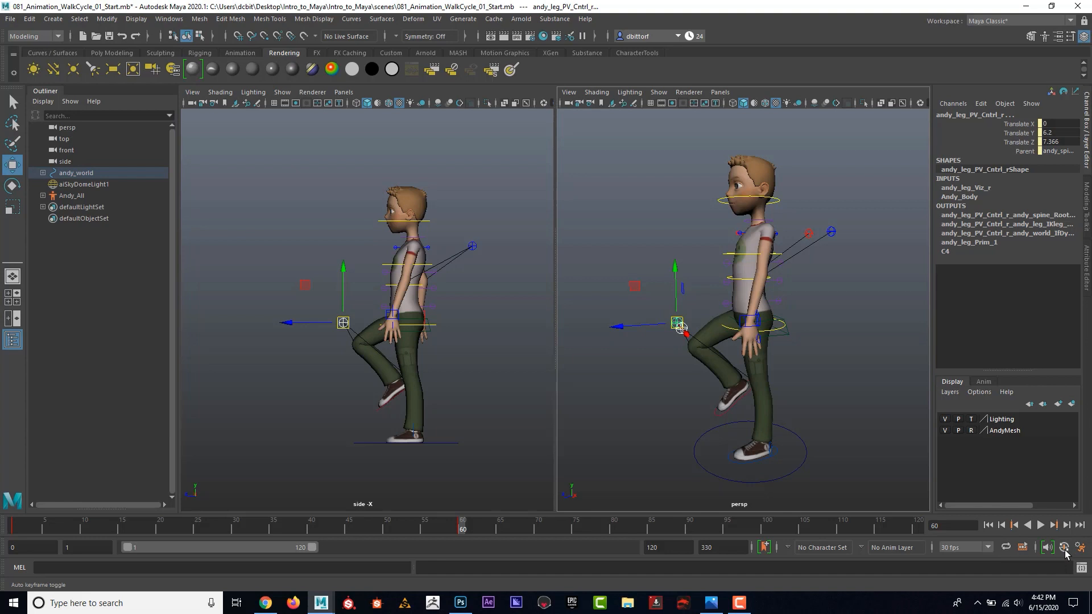
Turn on automatic keyframing and clear the selection.
{"action": "right_click_drag", "start_coordinate": [832, 393], "coordinate": [817, 382], "text": "alt"}
{"action": "left_click_drag", "start_coordinate": [817, 383], "coordinate": [824, 380], "text": "alt"}
{"action": "left_click", "coordinate": [831, 392]}
{"action": "middle_click_drag", "start_coordinate": [831, 391], "coordinate": [820, 393], "text": "alt"}
{"action": "left_click_drag", "start_coordinate": [821, 393], "coordinate": [831, 391], "text": "alt"}
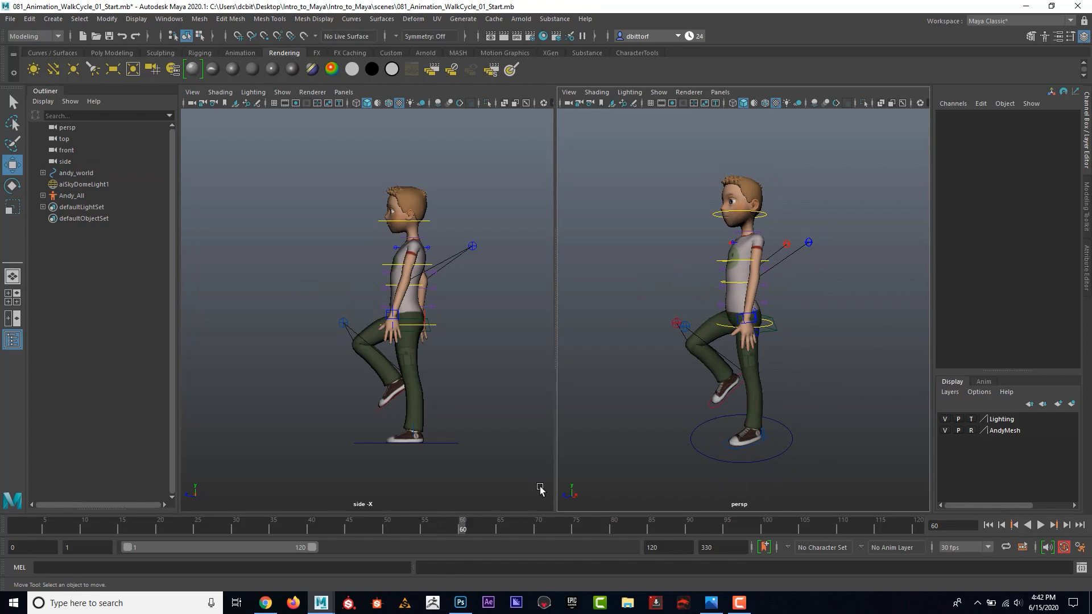
Select the left foot, right foot, spine root and shoulders controls one by one to check their keys on the timeline.
{"action": "middle_click_drag", "start_coordinate": [651, 373], "coordinate": [655, 371], "text": "alt"}
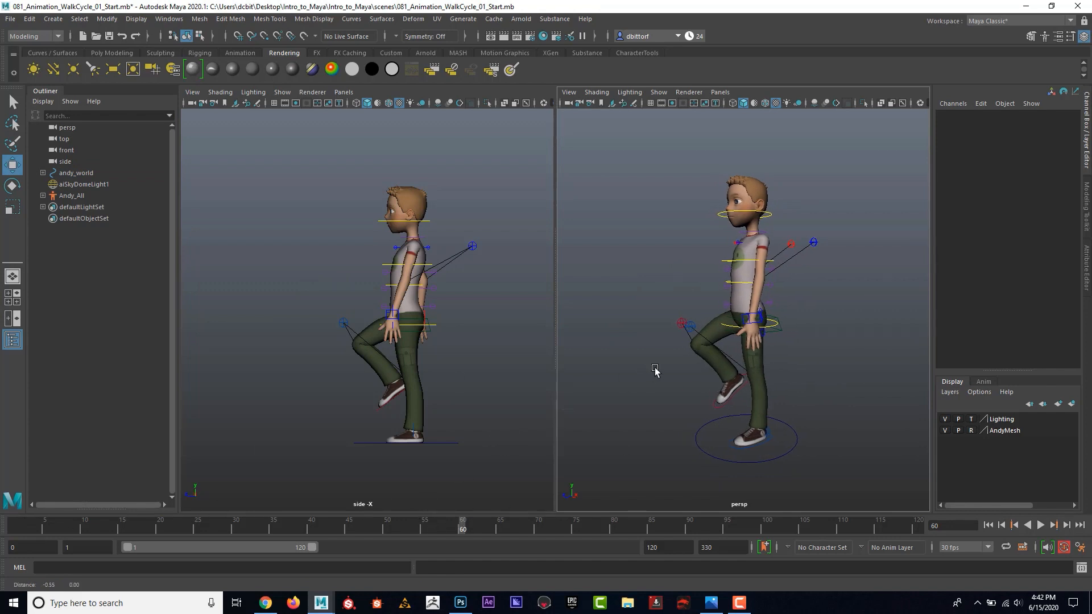
{"action": "right_click_drag", "start_coordinate": [655, 371], "coordinate": [691, 385], "text": "alt"}
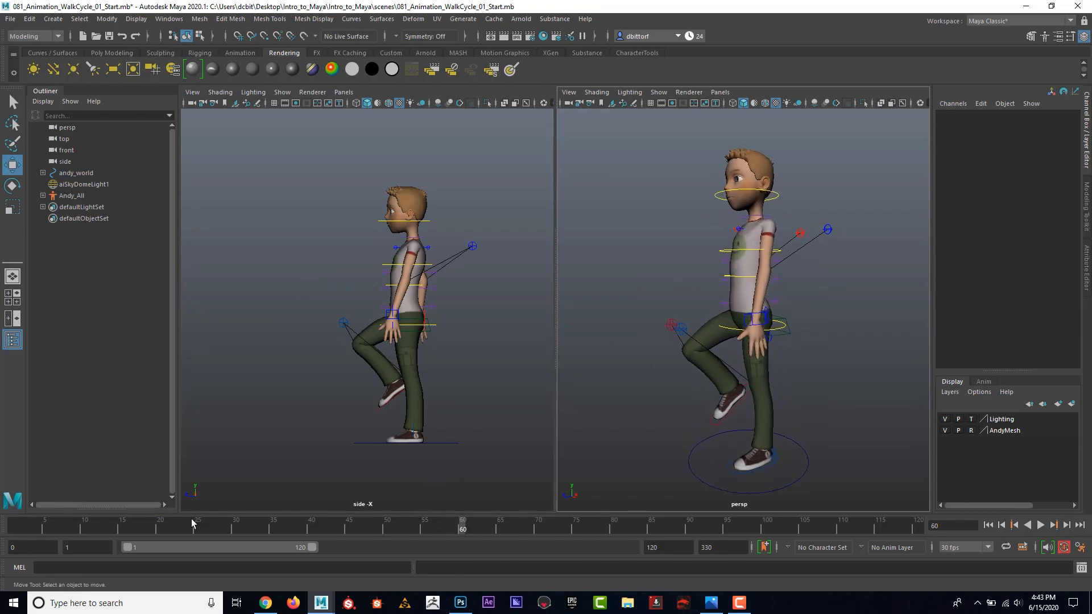
{"action": "left_click", "coordinate": [752, 472]}
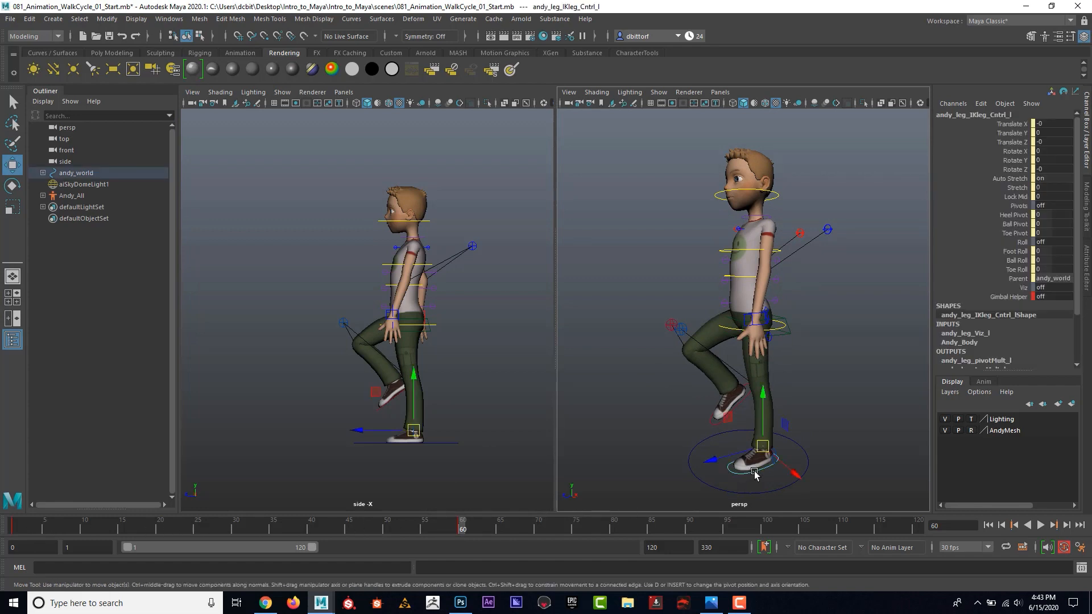
{"action": "left_click", "coordinate": [712, 423]}
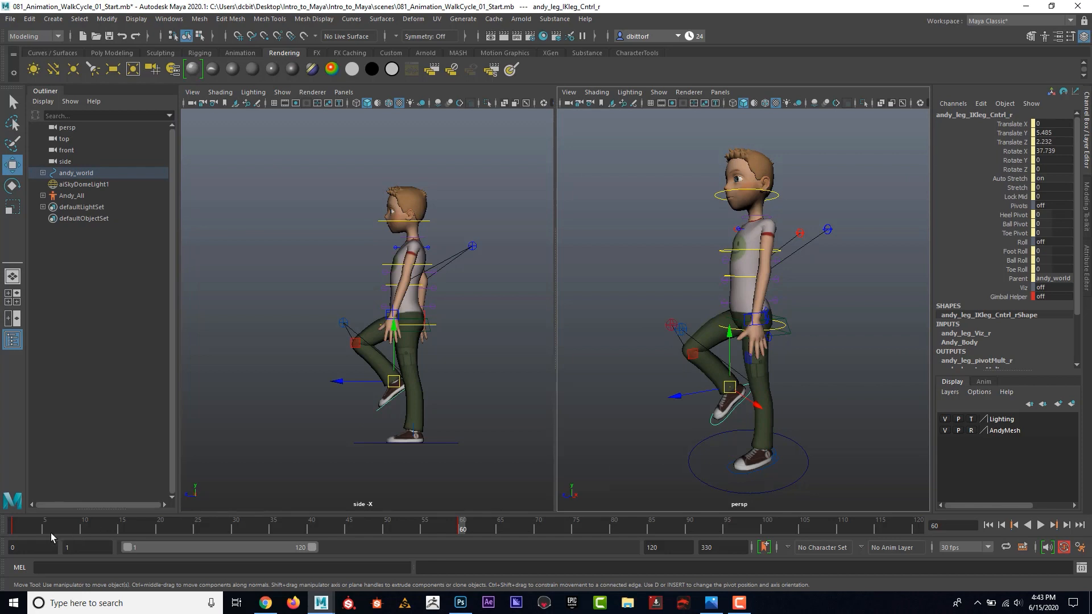
{"action": "left_click", "coordinate": [789, 335]}
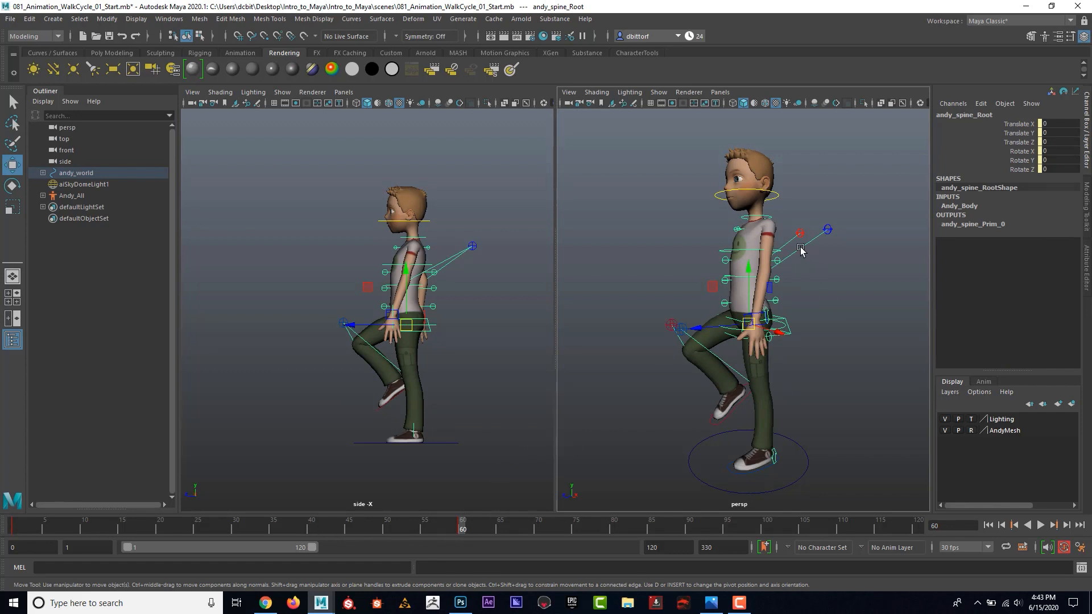
{"action": "left_click", "coordinate": [724, 252]}
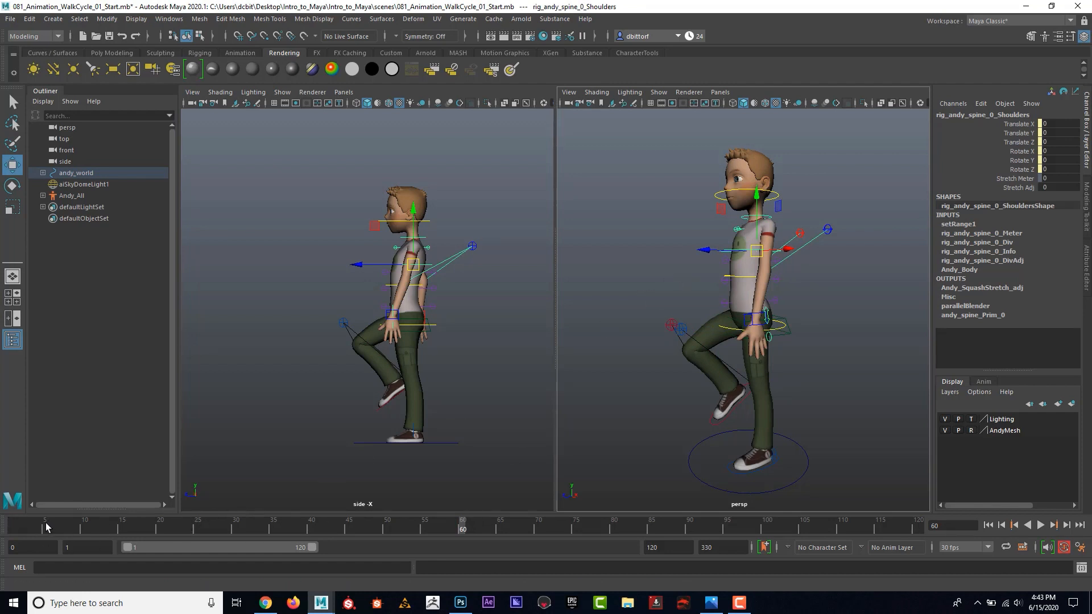
Move to frame 15, lower the spine root control to a Translate Y of about -2.4, and key it.
{"action": "left_click", "coordinate": [14, 526]}
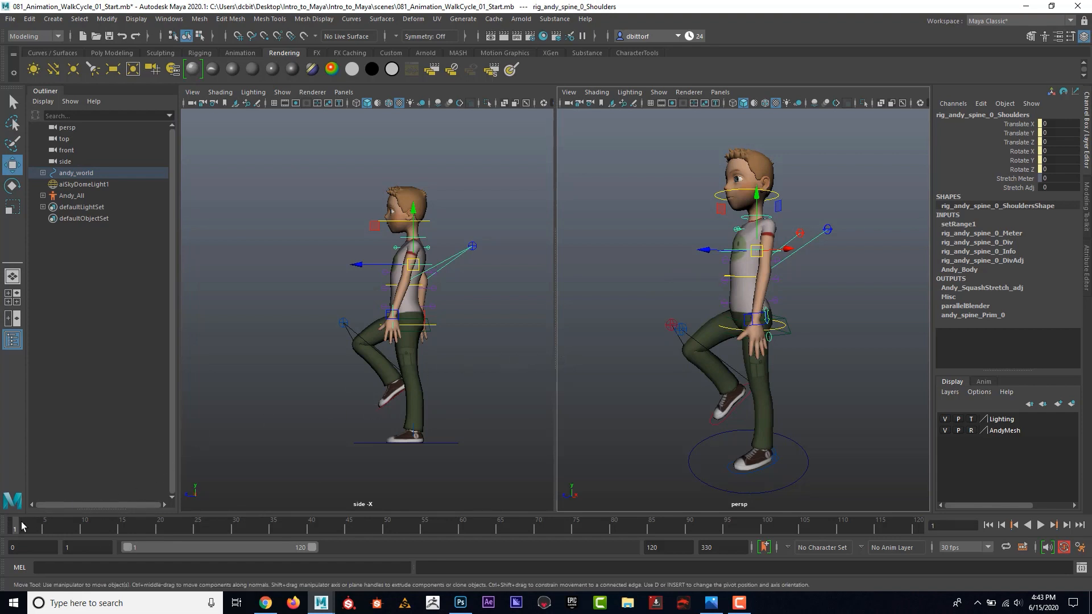
{"action": "left_click_drag", "start_coordinate": [20, 526], "coordinate": [124, 528]}
{"action": "middle_click_drag", "start_coordinate": [793, 357], "coordinate": [800, 332], "text": "alt"}
{"action": "right_click_drag", "start_coordinate": [799, 332], "coordinate": [773, 329], "text": "alt"}
{"action": "left_click_drag", "start_coordinate": [773, 330], "coordinate": [735, 325], "text": "alt"}
{"action": "right_click_drag", "start_coordinate": [735, 325], "coordinate": [776, 349], "text": "alt"}
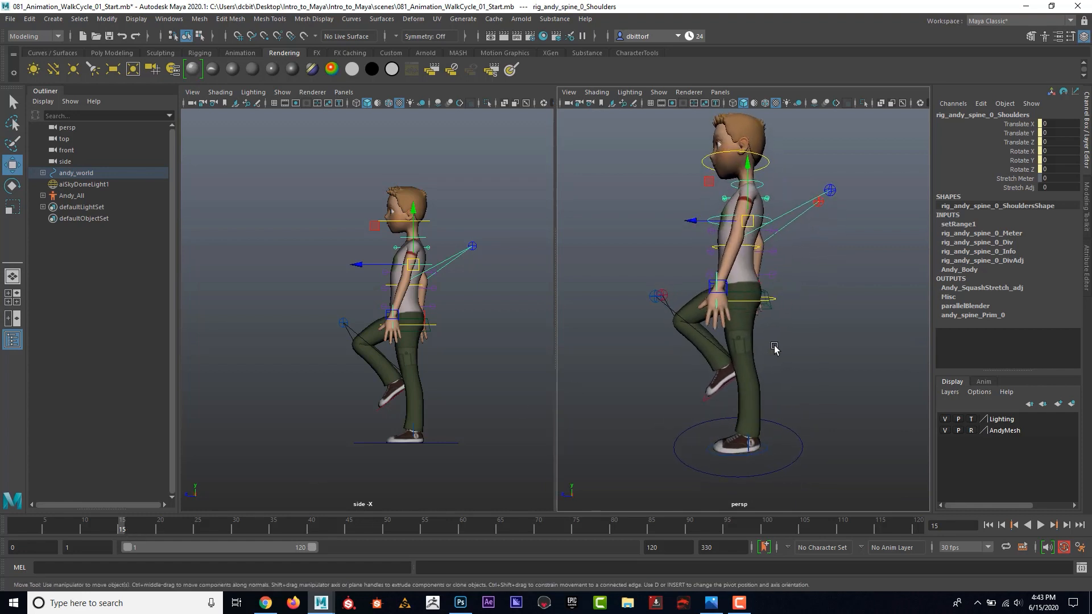
{"action": "middle_click_drag", "start_coordinate": [792, 336], "coordinate": [795, 345], "text": "alt"}
{"action": "right_click_drag", "start_coordinate": [795, 345], "coordinate": [778, 344], "text": "alt"}
{"action": "left_click_drag", "start_coordinate": [778, 343], "coordinate": [778, 340], "text": "alt"}
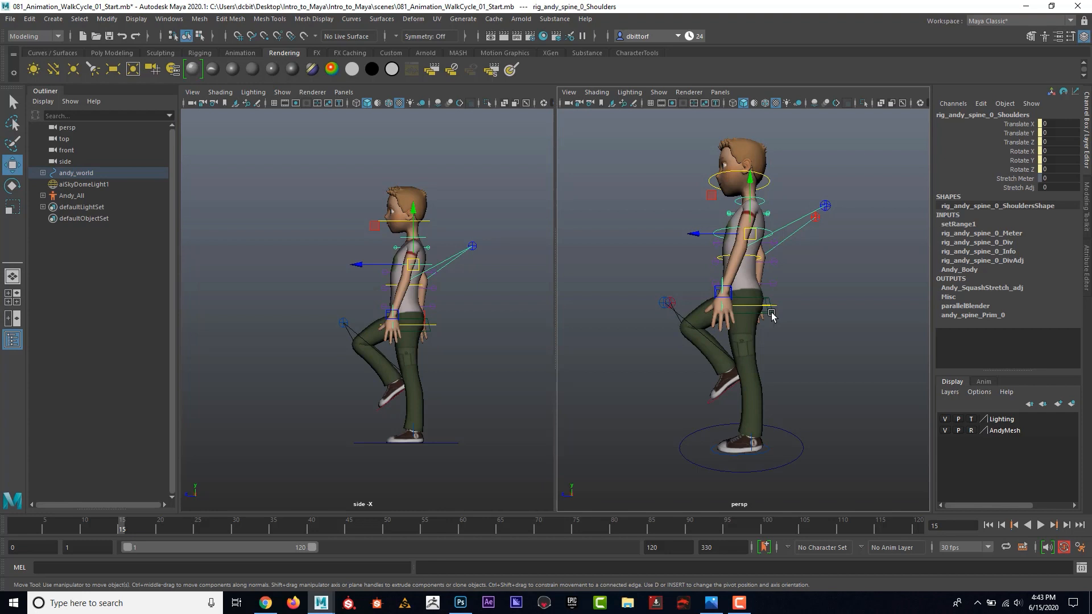
{"action": "left_click_drag", "start_coordinate": [773, 313], "coordinate": [763, 316], "text": "alt"}
{"action": "right_click_drag", "start_coordinate": [764, 317], "coordinate": [752, 310], "text": "alt"}
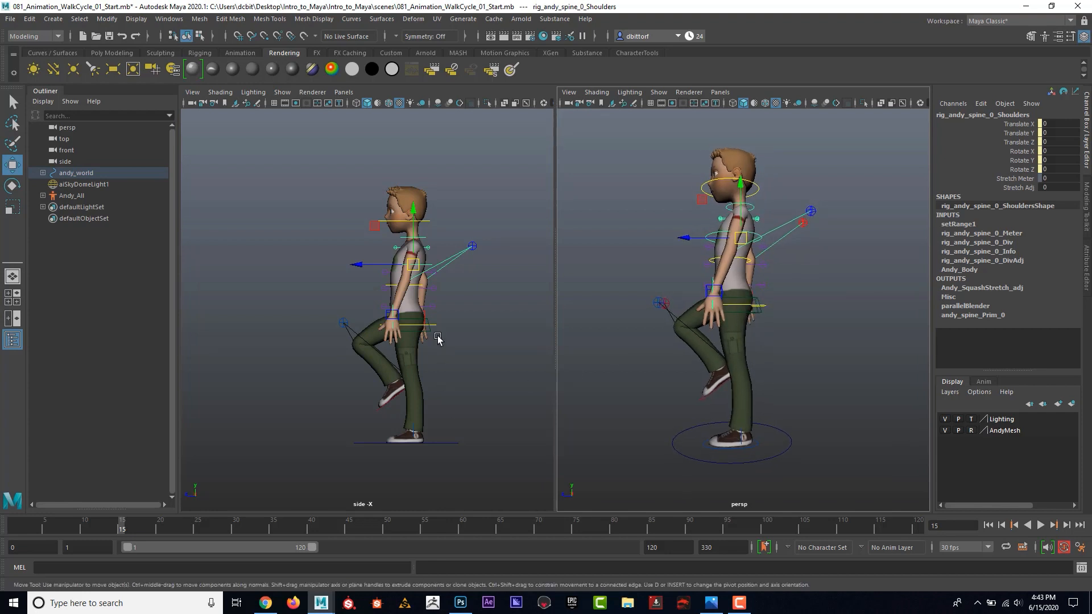
{"action": "scroll", "coordinate": [444, 321], "scroll_direction": "up", "scroll_amount": 3}
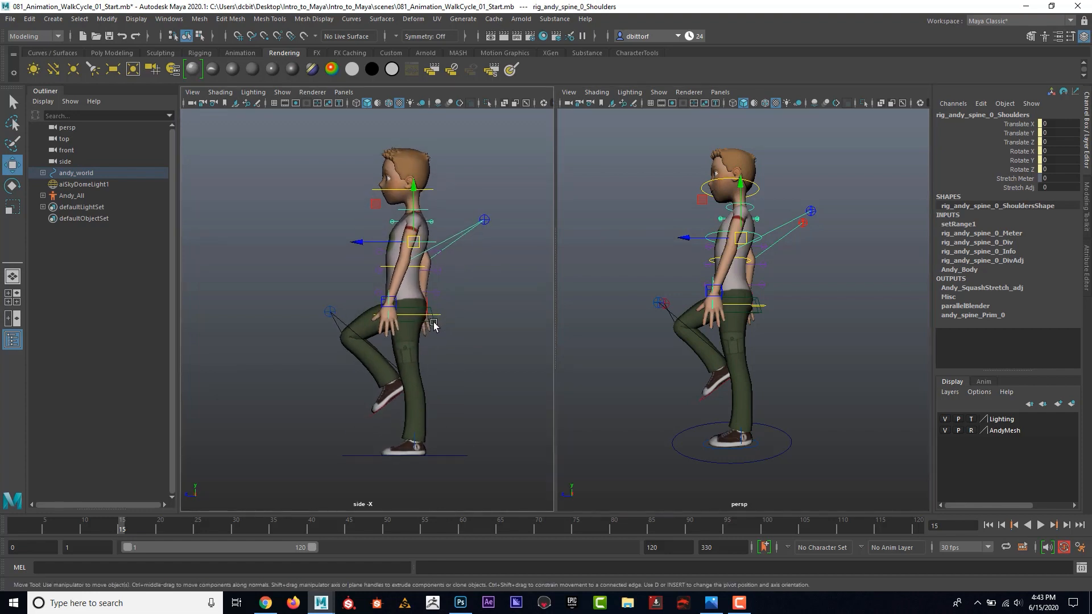
{"action": "left_click", "coordinate": [434, 325]}
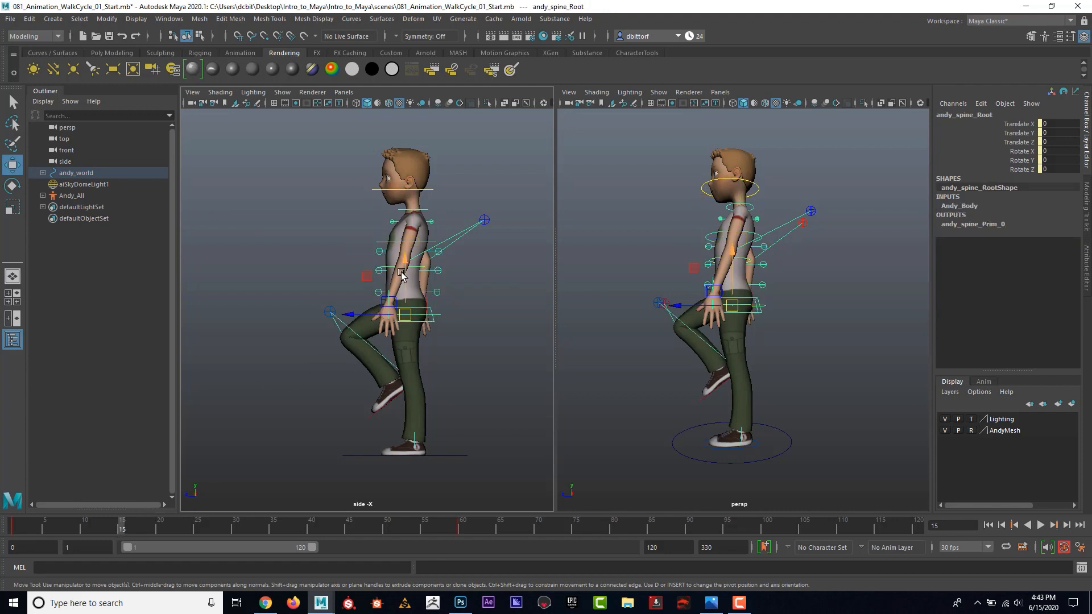
{"action": "left_click_drag", "start_coordinate": [407, 266], "coordinate": [418, 291]}
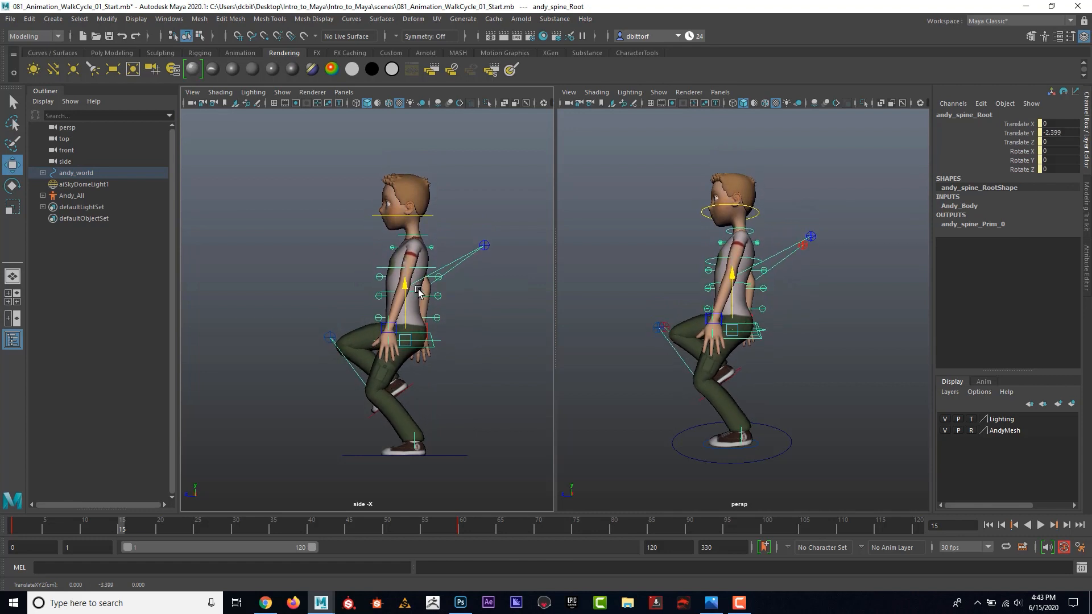
{"action": "key", "text": "s"}
Move the left leg IK control backward to a Translate Z of about -6.67 at frame 15 and key it.
{"action": "left_click", "coordinate": [743, 451]}
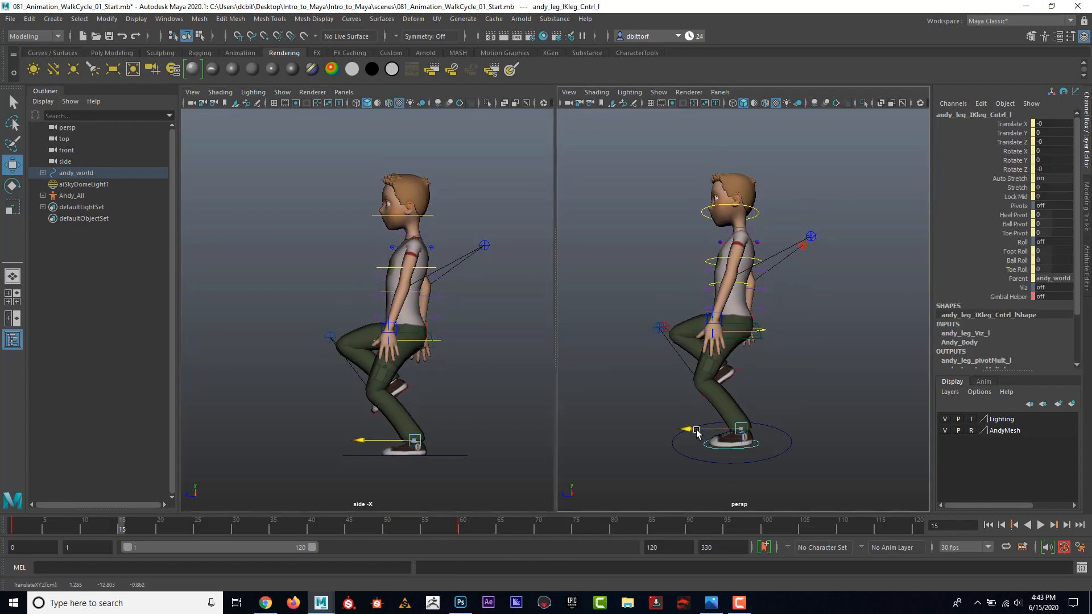
{"action": "left_click_drag", "start_coordinate": [695, 431], "coordinate": [761, 436]}
{"action": "key", "text": "s"}
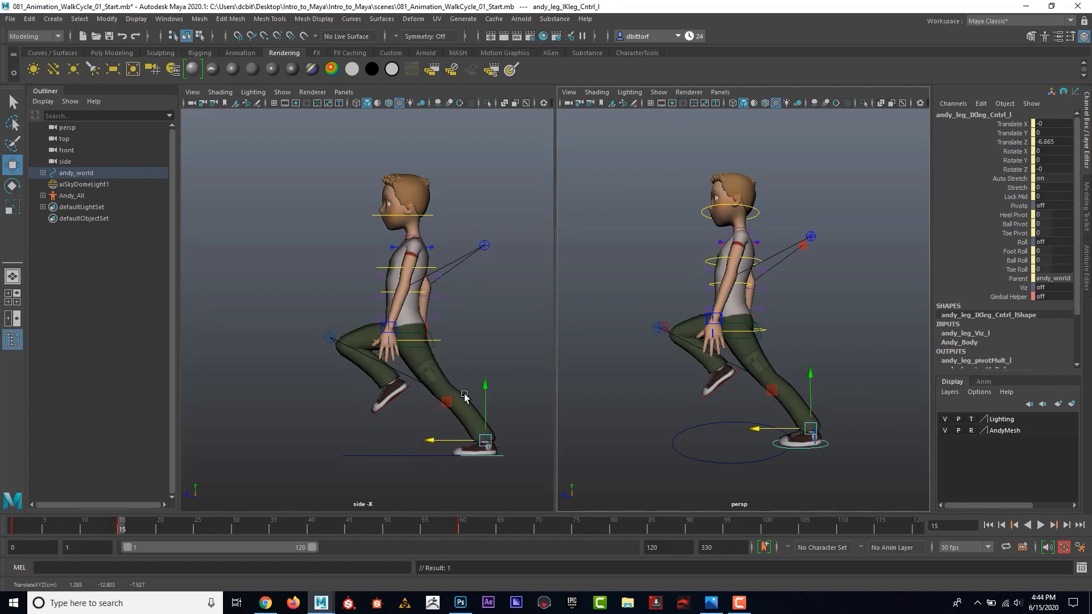
Move the right leg IK control down and forward to about 1.04 in Translate Y and 4.63 in Translate Z, and key it at frame 15.
{"action": "left_click", "coordinate": [707, 401]}
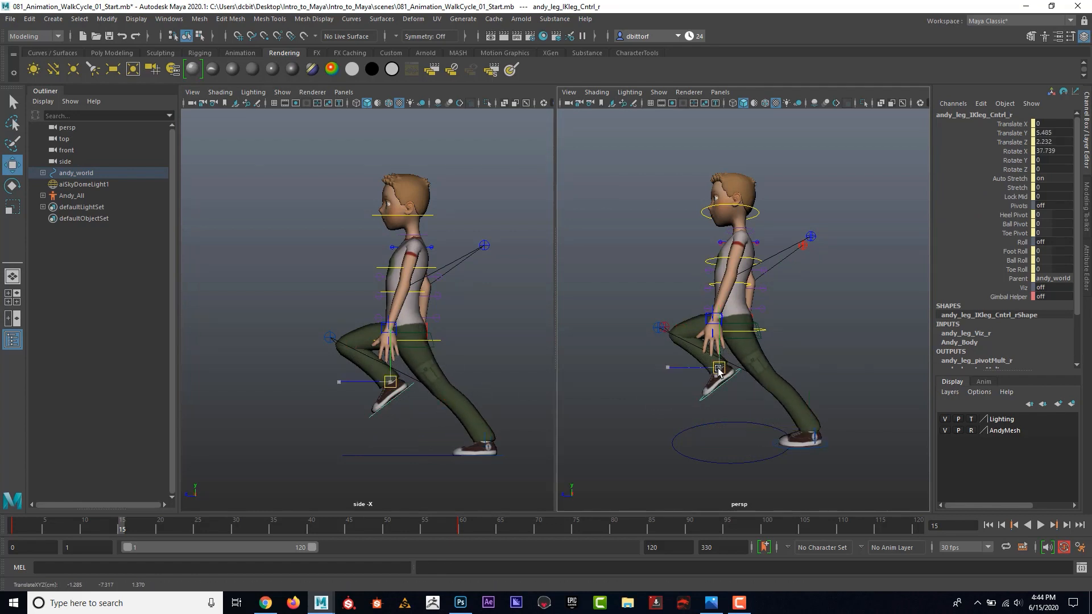
{"action": "left_click_drag", "start_coordinate": [718, 370], "coordinate": [696, 411]}
{"action": "key", "text": "s"}
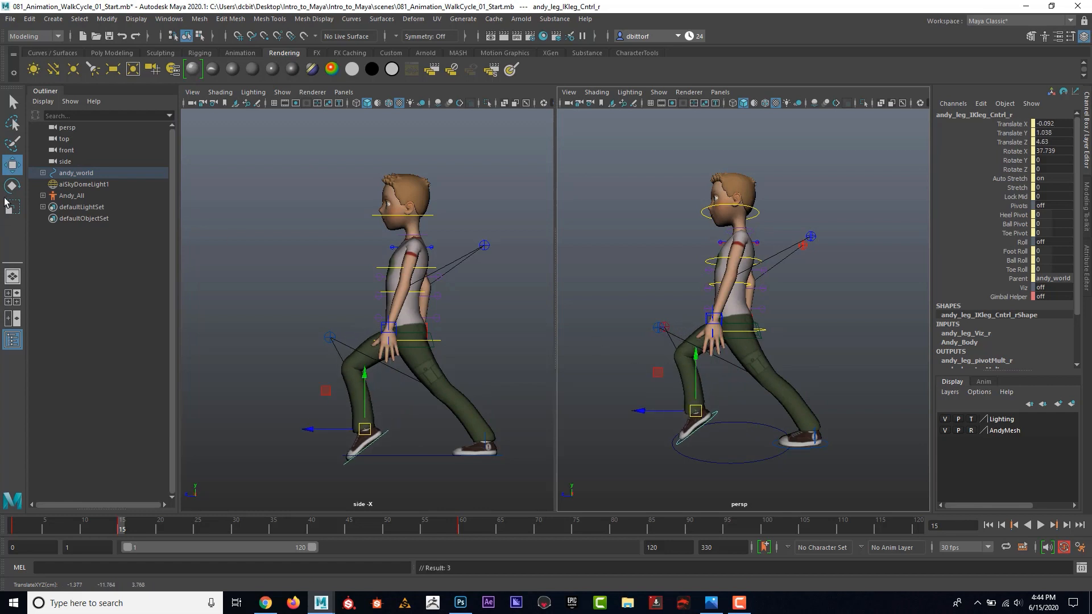
Level the right foot by rotating its IK control and setting Rotate X to 0.
{"action": "left_click", "coordinate": [12, 187]}
{"action": "left_click_drag", "start_coordinate": [390, 386], "coordinate": [408, 417]}
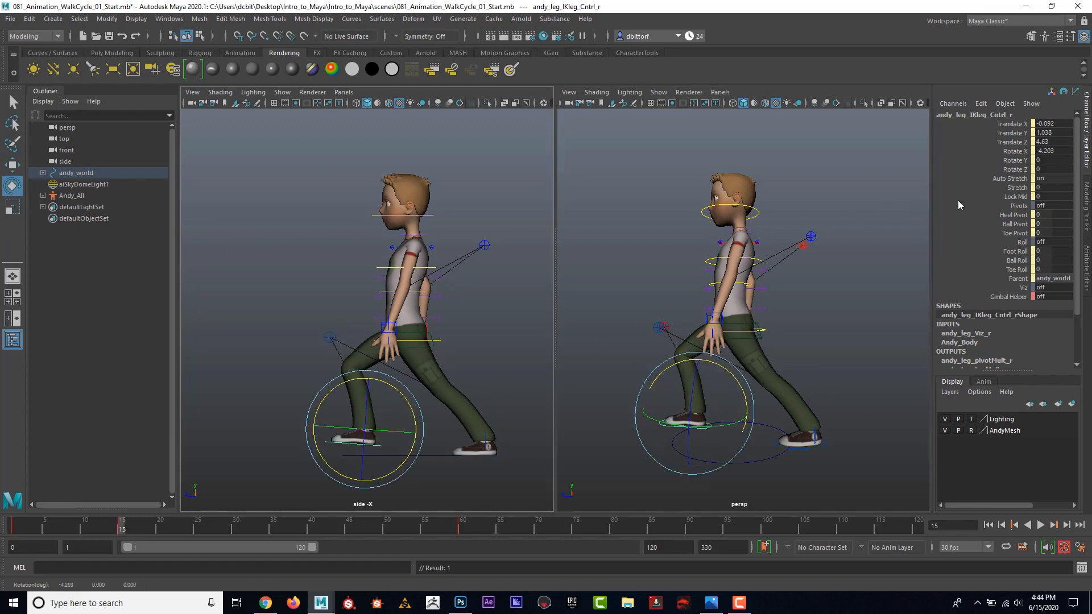
{"action": "double_click", "coordinate": [1062, 153]}
{"action": "type", "text": "0"}
{"action": "key", "text": "Return"}
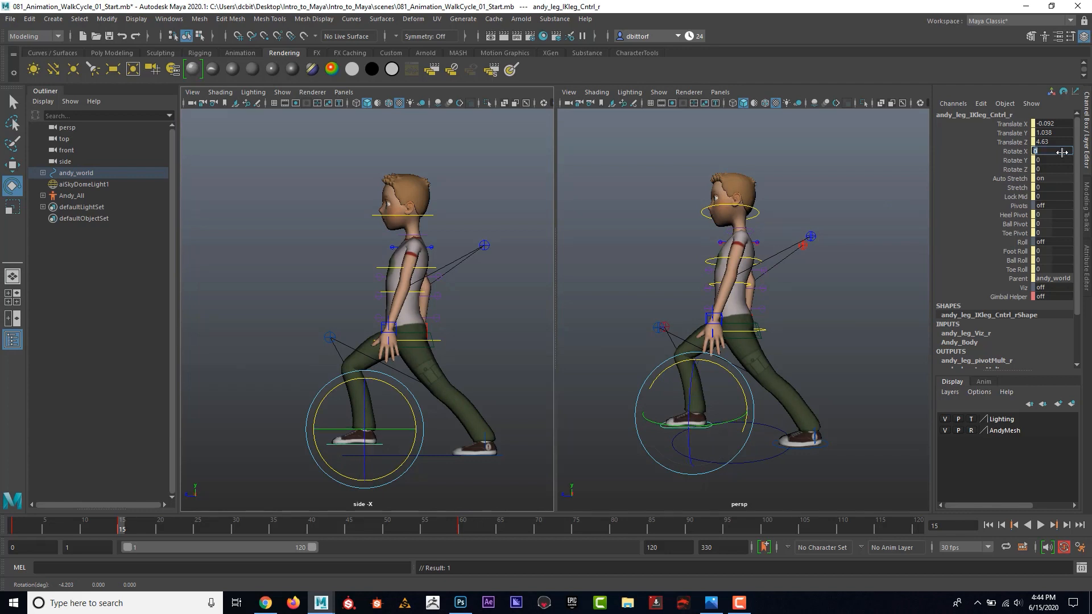
Lower the right foot to the ground at a Translate Y of about -0.08 and move it forward to about 7.19 in Translate Z.
{"action": "left_click", "coordinate": [12, 165]}
{"action": "left_click_drag", "start_coordinate": [357, 373], "coordinate": [365, 386]}
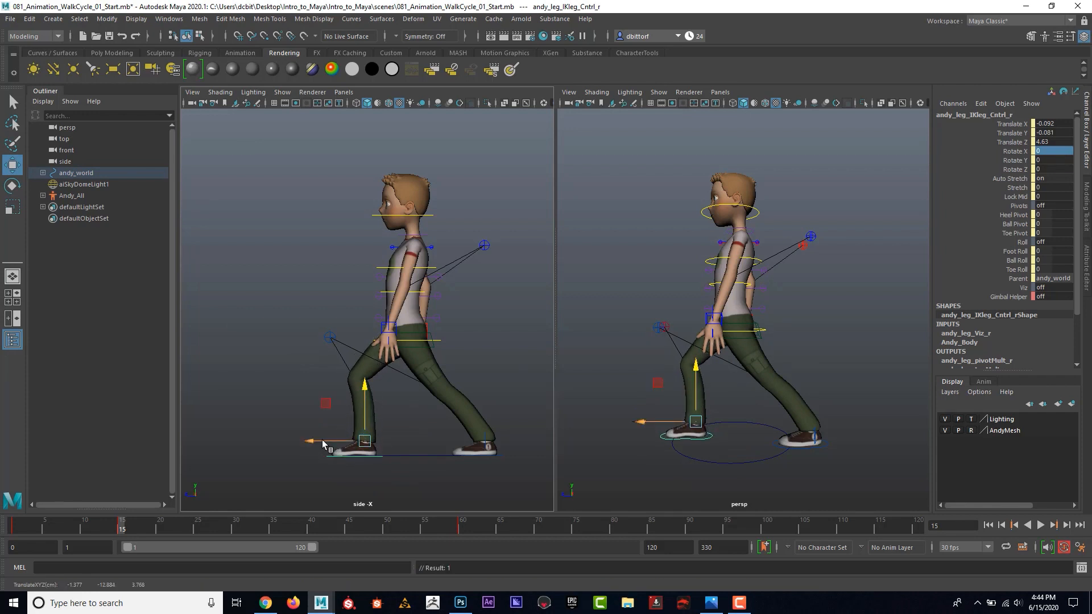
{"action": "left_click_drag", "start_coordinate": [318, 439], "coordinate": [297, 440]}
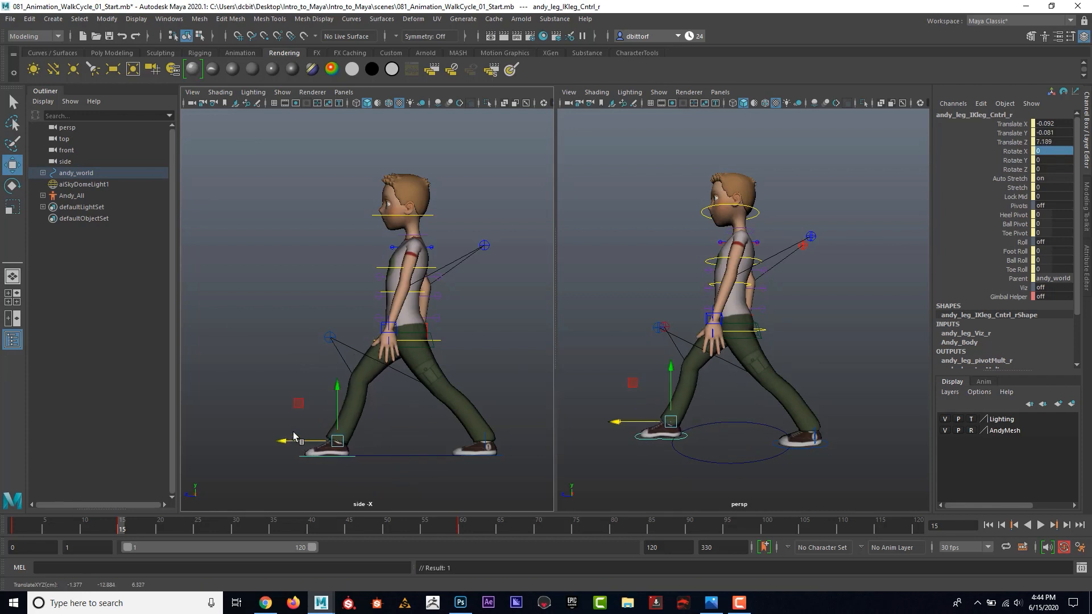
Swing the left arm IK control backward and move the right arm IK control forward to about 5.62 in Translate Y and -5.58 in Translate Z.
{"action": "left_click", "coordinate": [385, 325]}
{"action": "left_click_drag", "start_coordinate": [387, 327], "coordinate": [448, 311]}
{"action": "left_click_drag", "start_coordinate": [695, 317], "coordinate": [801, 305], "text": "alt"}
{"action": "left_click", "coordinate": [788, 305]}
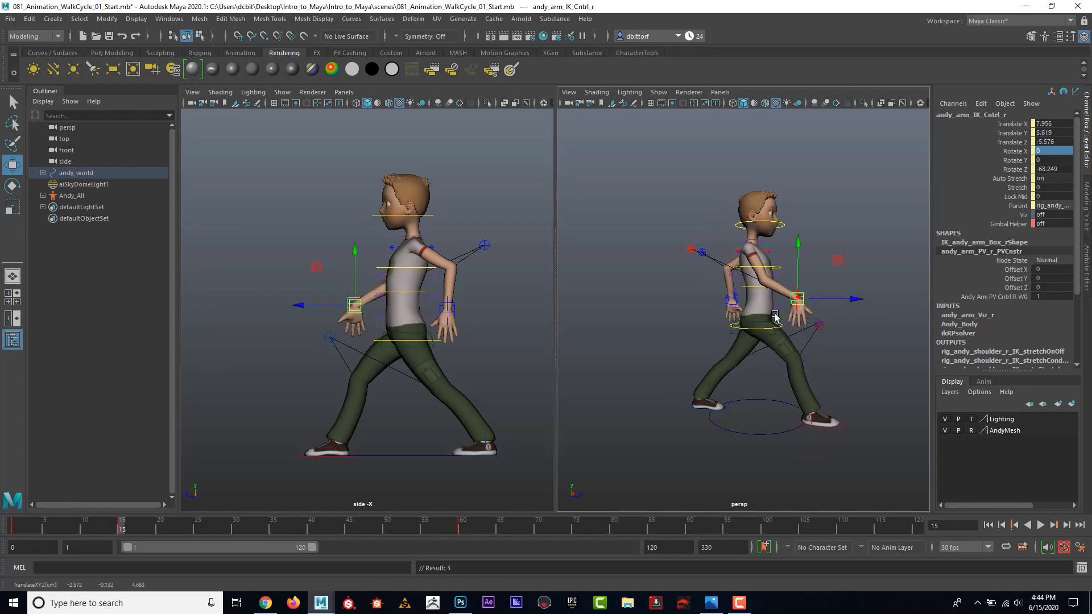
Rotate the right hand's IK control to about -19.35, -57.69, -69.35 and move it outward to a Translate X of about 6.49.
{"action": "key", "text": "e"}
{"action": "left_click_drag", "start_coordinate": [849, 265], "coordinate": [788, 214]}
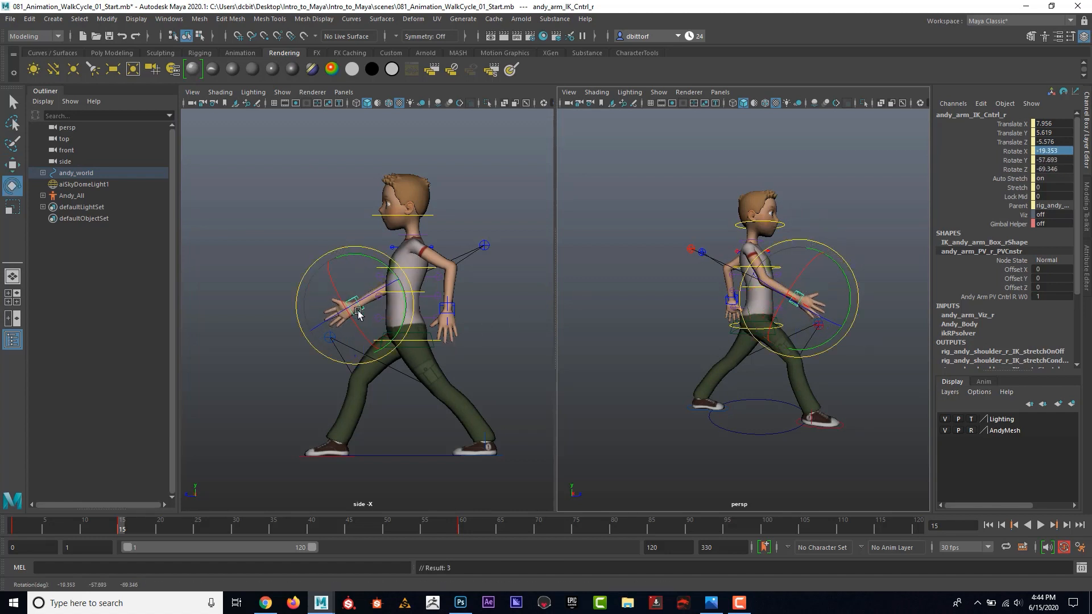
{"action": "left_click_drag", "start_coordinate": [813, 339], "coordinate": [796, 364], "text": "alt"}
{"action": "key", "text": "w"}
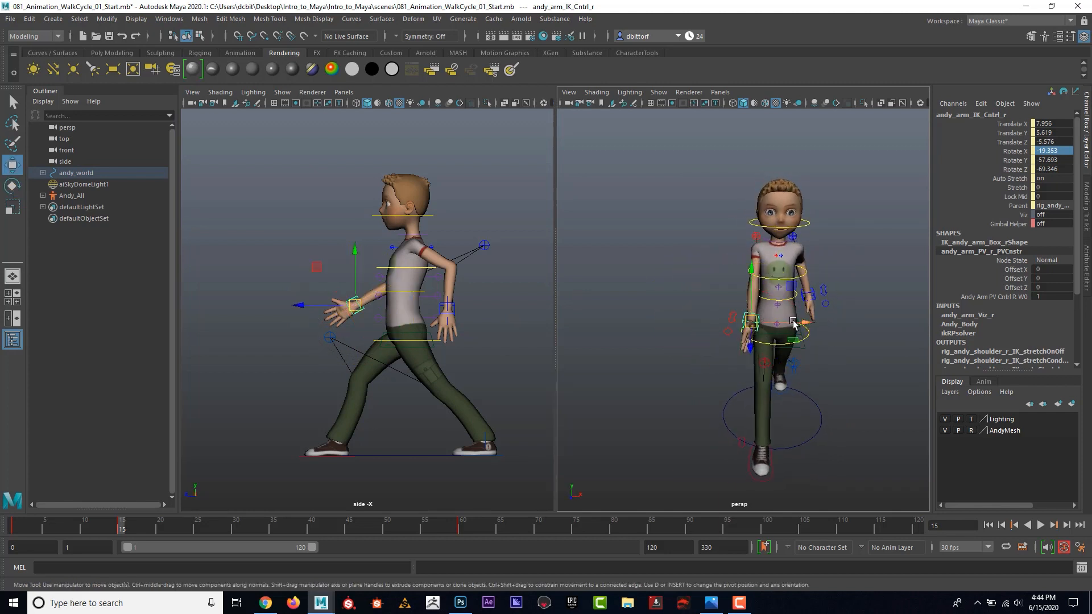
{"action": "left_click_drag", "start_coordinate": [808, 325], "coordinate": [787, 322]}
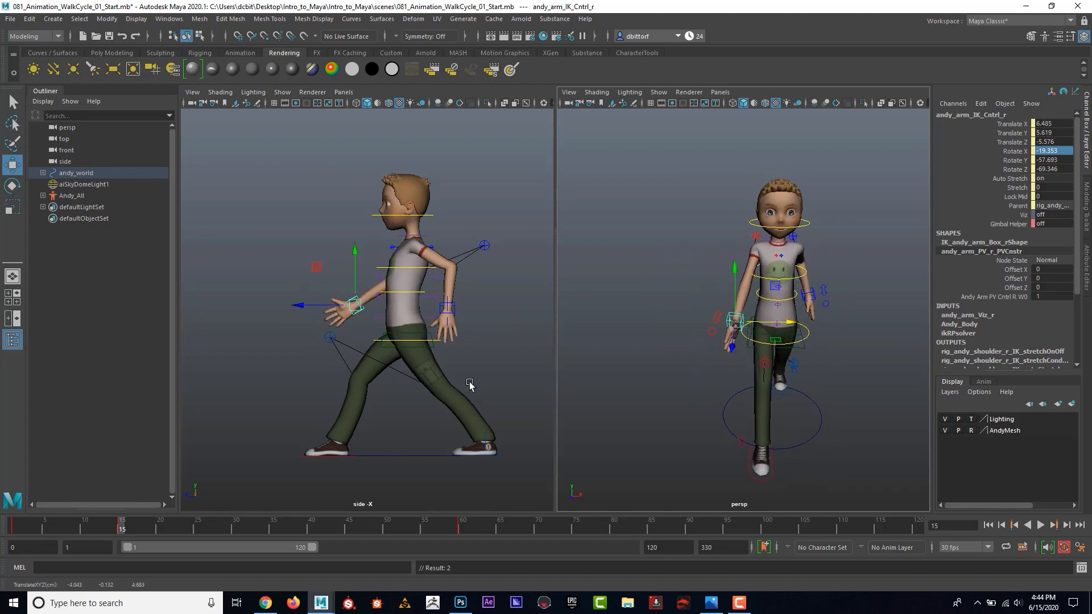
Nudge the left arm IK control farther back to about -6.23 in Translate Y and -3.61 in Translate Z.
{"action": "left_click", "coordinate": [456, 312]}
{"action": "left_click_drag", "start_coordinate": [448, 310], "coordinate": [454, 313]}
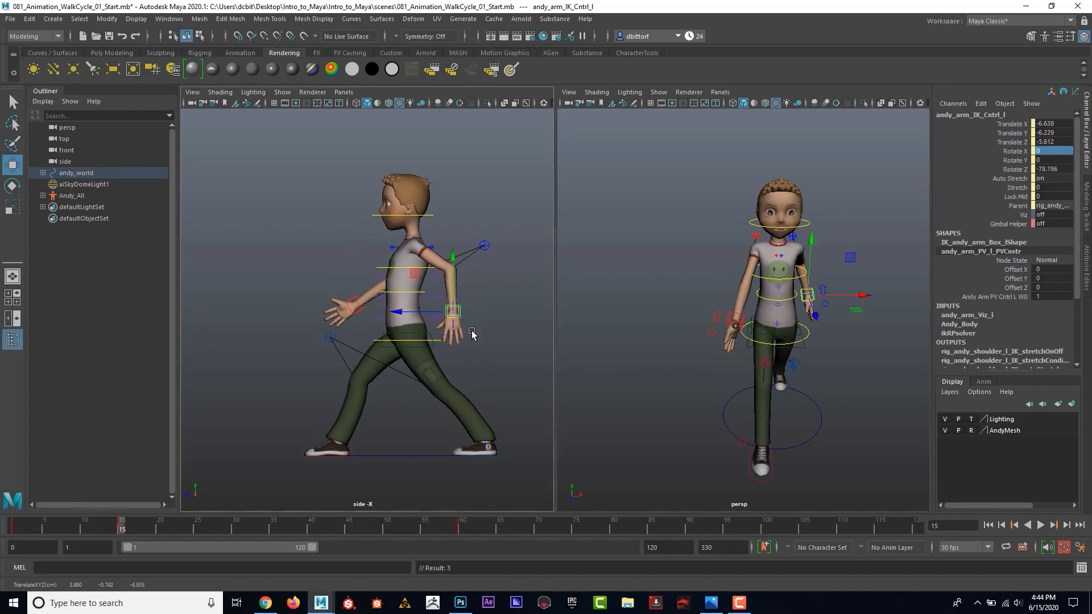
{"action": "right_click_drag", "start_coordinate": [472, 331], "coordinate": [490, 362], "text": "alt"}
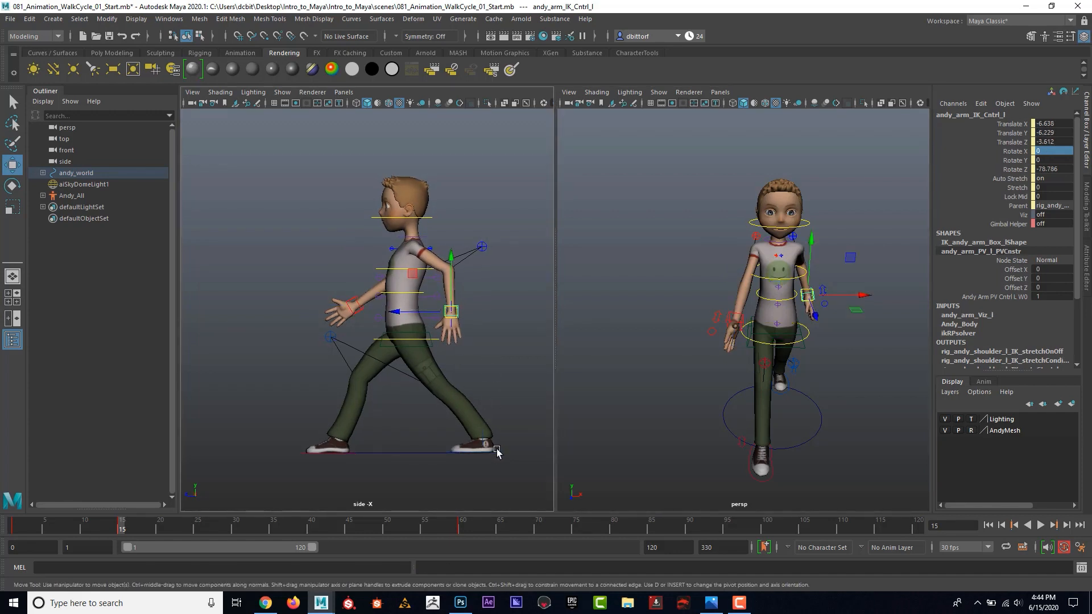
Inspect the leg IK, spine root and arm IK controls in turn for their keys at frame 15.
{"action": "left_click", "coordinate": [446, 451]}
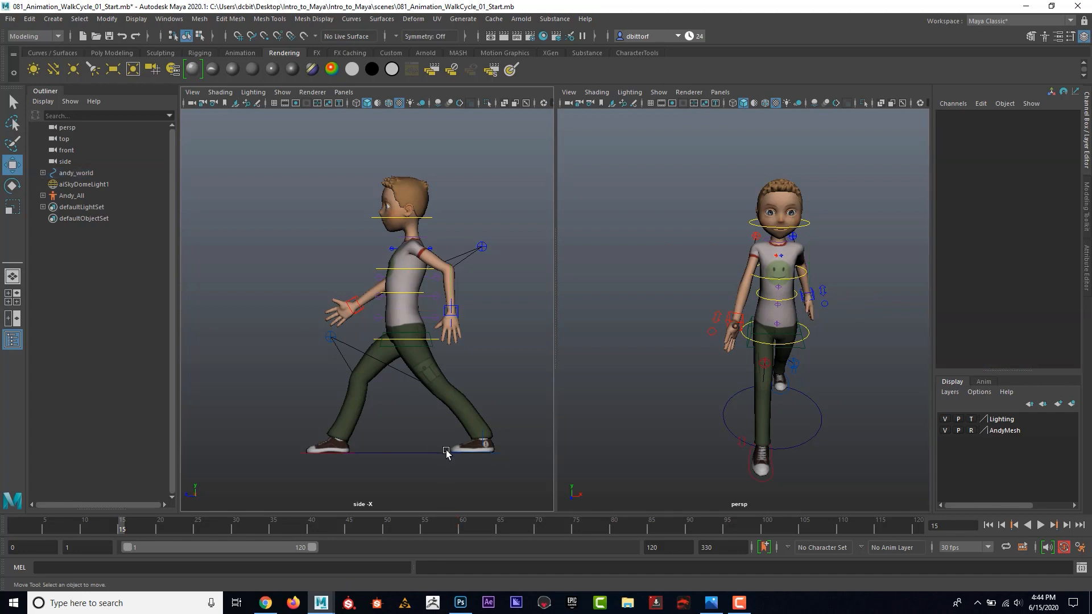
{"action": "left_click", "coordinate": [446, 452]}
{"action": "left_click", "coordinate": [497, 411]}
{"action": "left_click_drag", "start_coordinate": [836, 395], "coordinate": [763, 370], "text": "alt"}
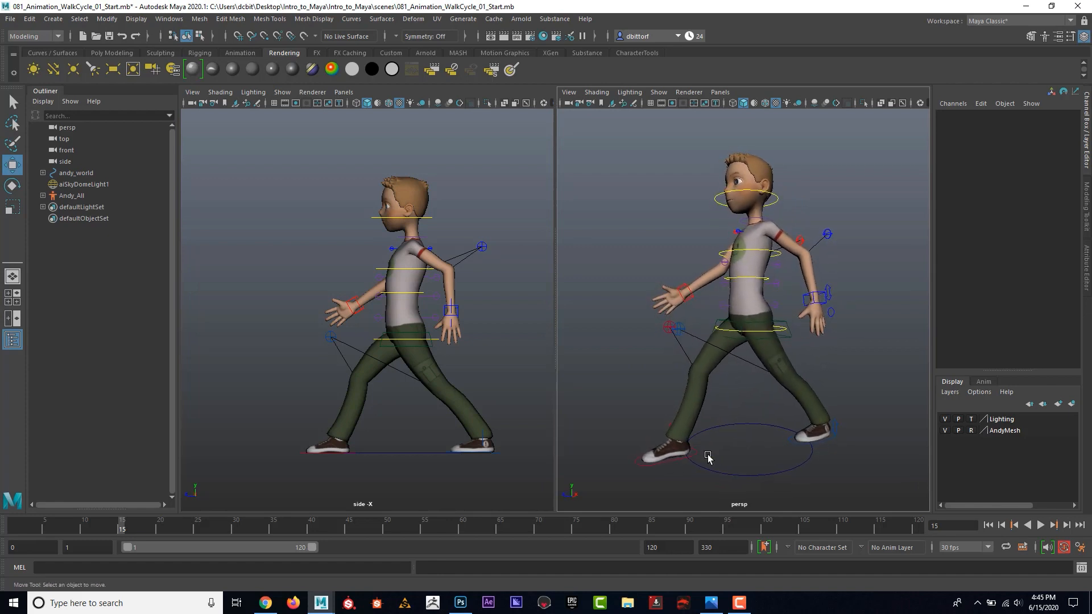
{"action": "left_click", "coordinate": [649, 466]}
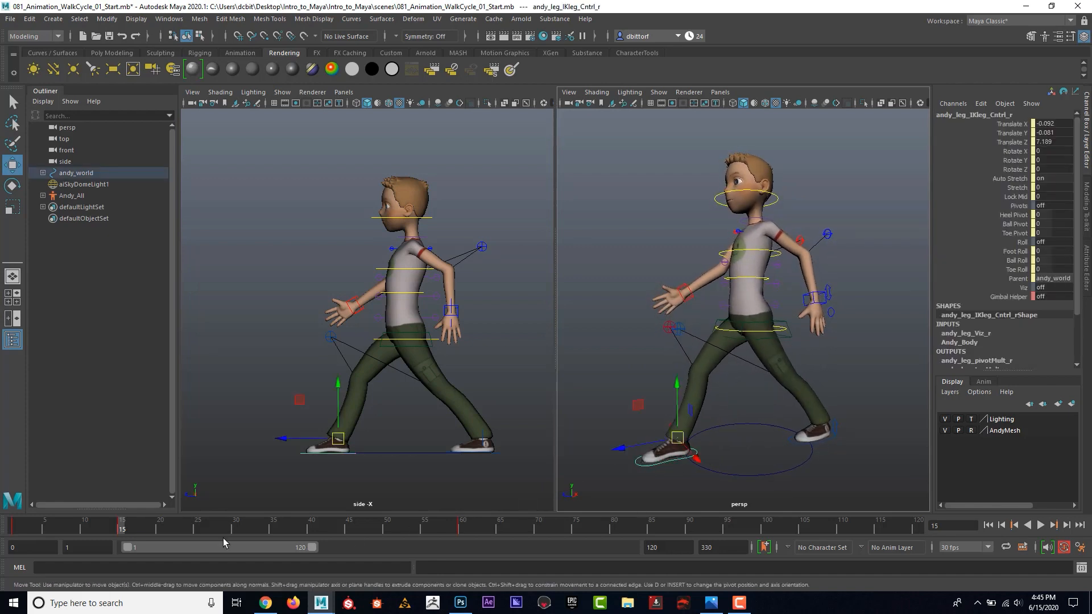
{"action": "left_click", "coordinate": [830, 439]}
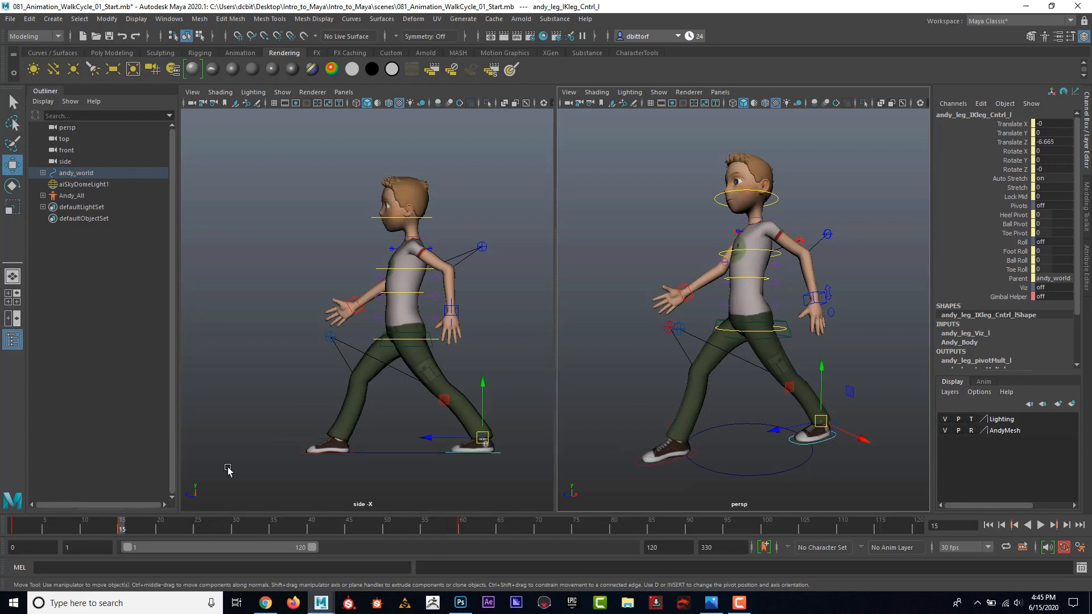
{"action": "left_click", "coordinate": [435, 344]}
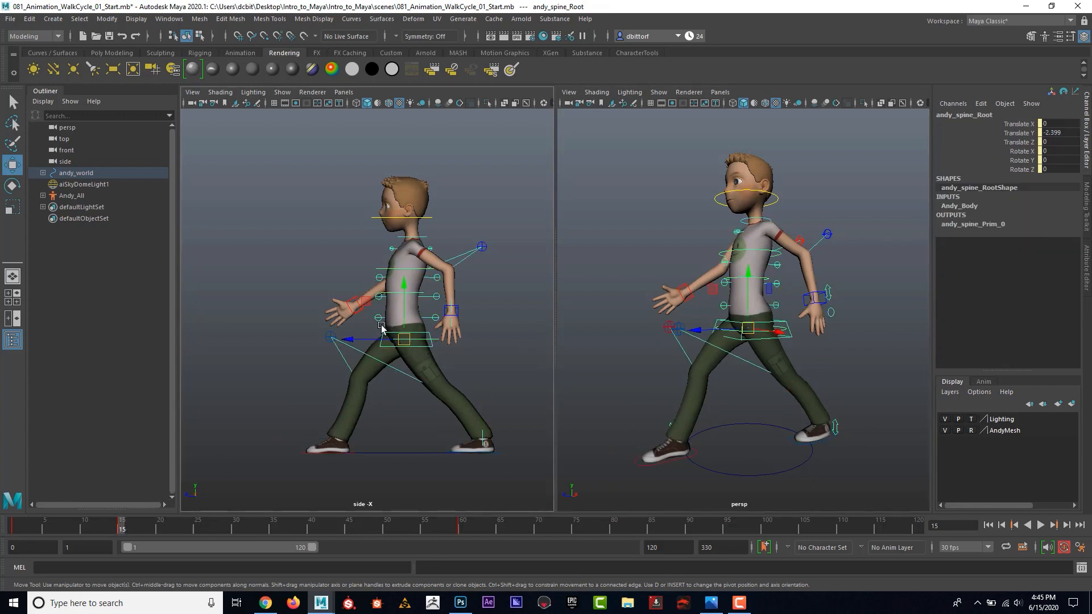
{"action": "left_click", "coordinate": [357, 313]}
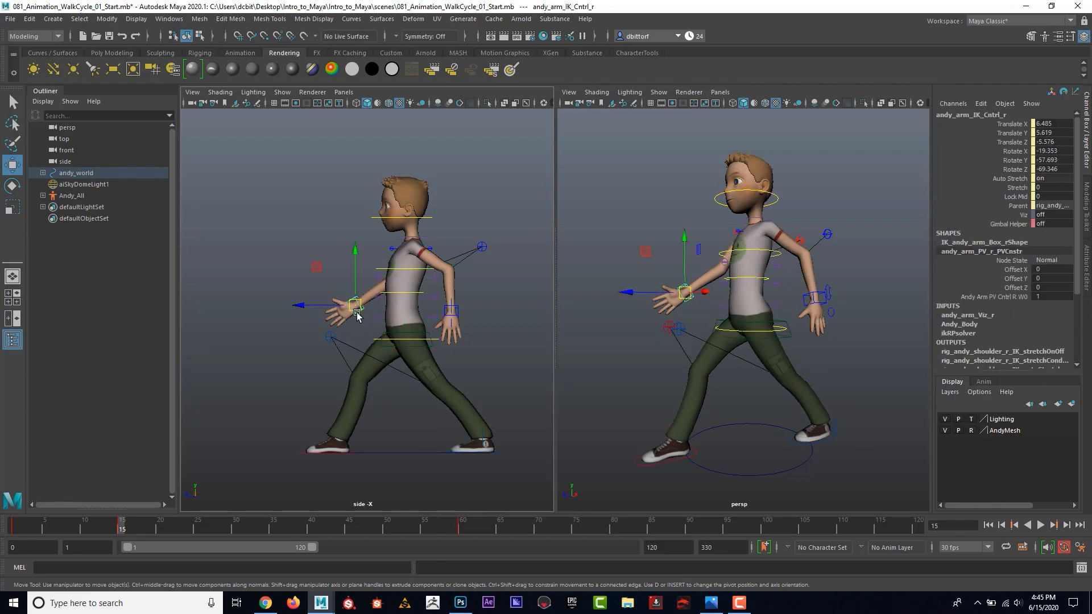
{"action": "left_click", "coordinate": [460, 310]}
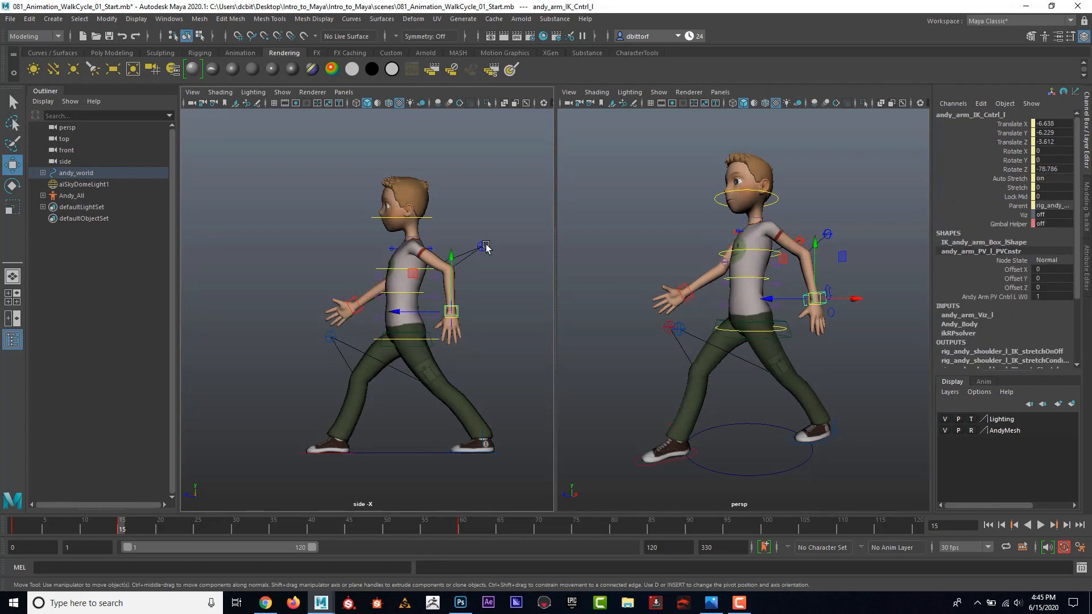
Key the pole vector controls of both arms and both legs at frame 15.
{"action": "left_click", "coordinate": [483, 246]}
{"action": "left_click_drag", "start_coordinate": [491, 287], "coordinate": [499, 317], "text": "alt"}
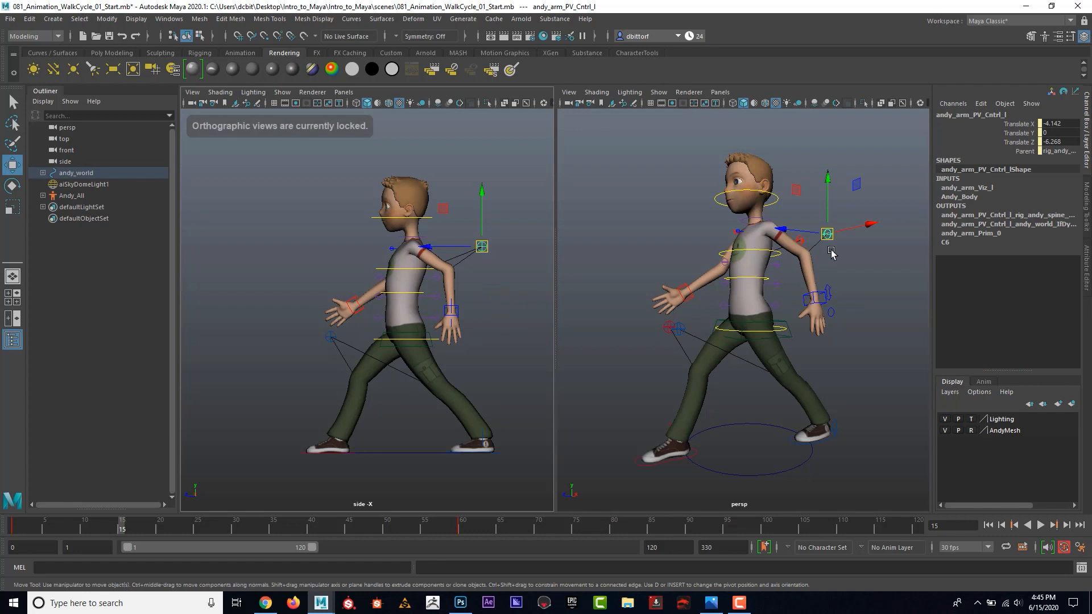
{"action": "left_click_drag", "start_coordinate": [831, 250], "coordinate": [834, 285], "text": "alt"}
{"action": "scroll", "coordinate": [834, 284], "scroll_direction": "up", "scroll_amount": 3}
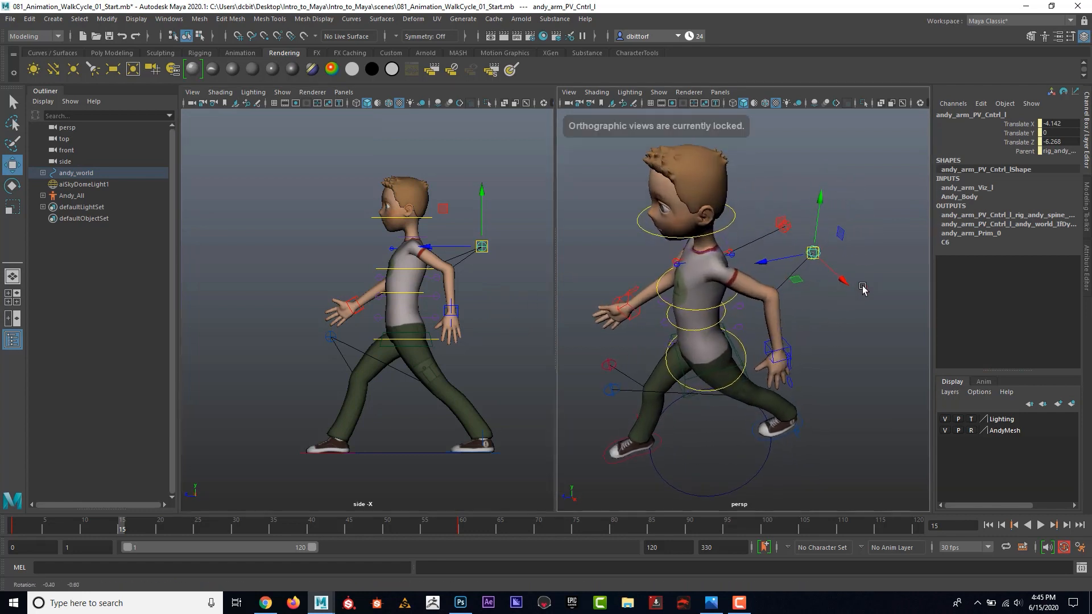
{"action": "left_click", "coordinate": [787, 223]}
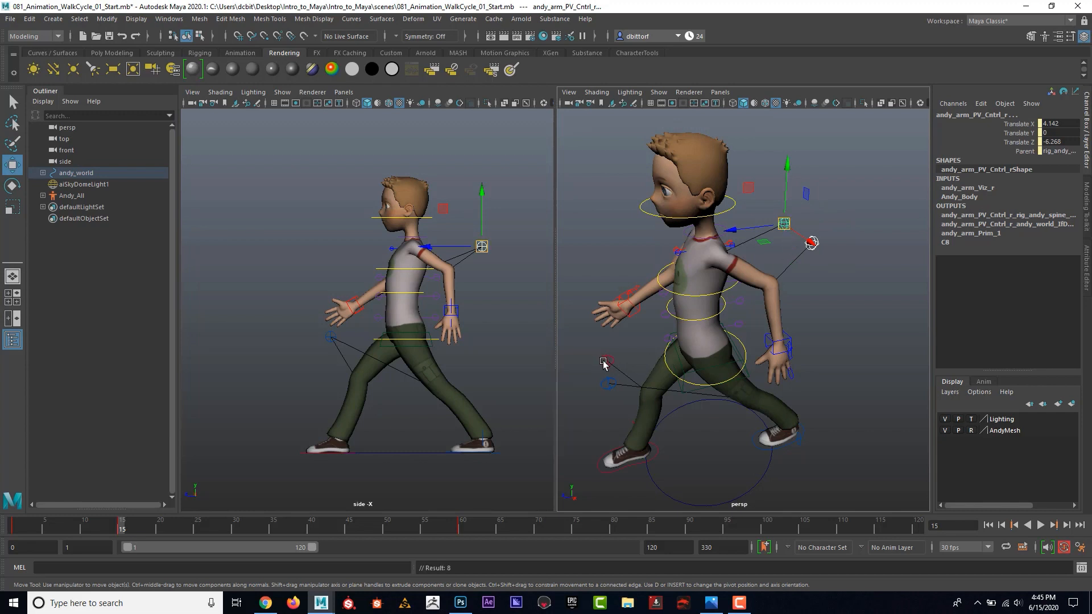
{"action": "left_click", "coordinate": [610, 387]}
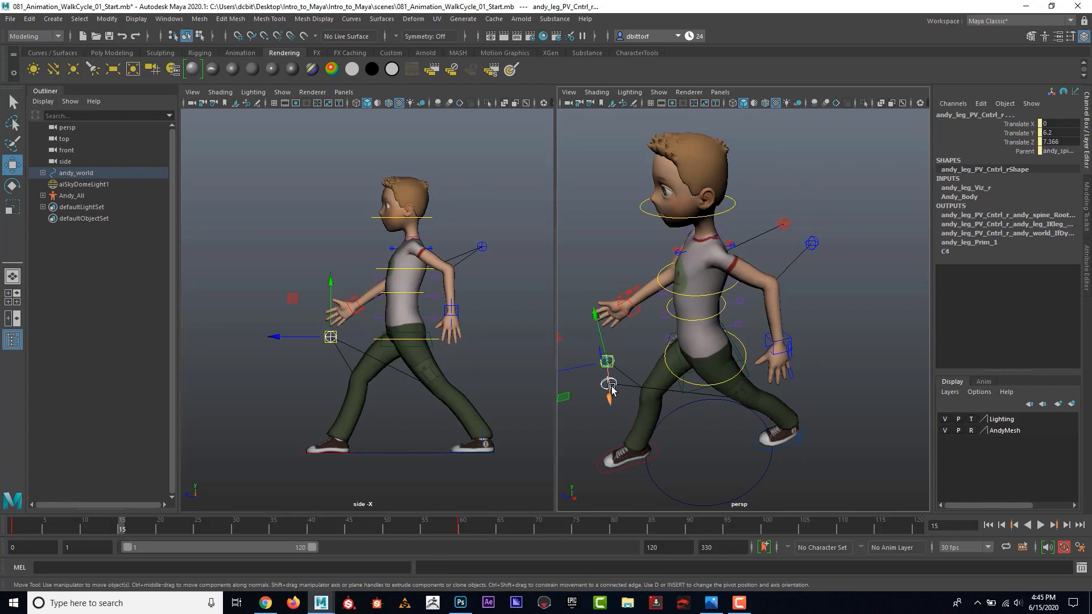
{"action": "key", "text": "s"}
Play and scrub the walk animation from frame 1 through the frame 15 stride toward frame 30 to review the motion.
{"action": "left_click_drag", "start_coordinate": [771, 381], "coordinate": [732, 365], "text": "alt"}
{"action": "left_click_drag", "start_coordinate": [108, 524], "coordinate": [16, 524]}
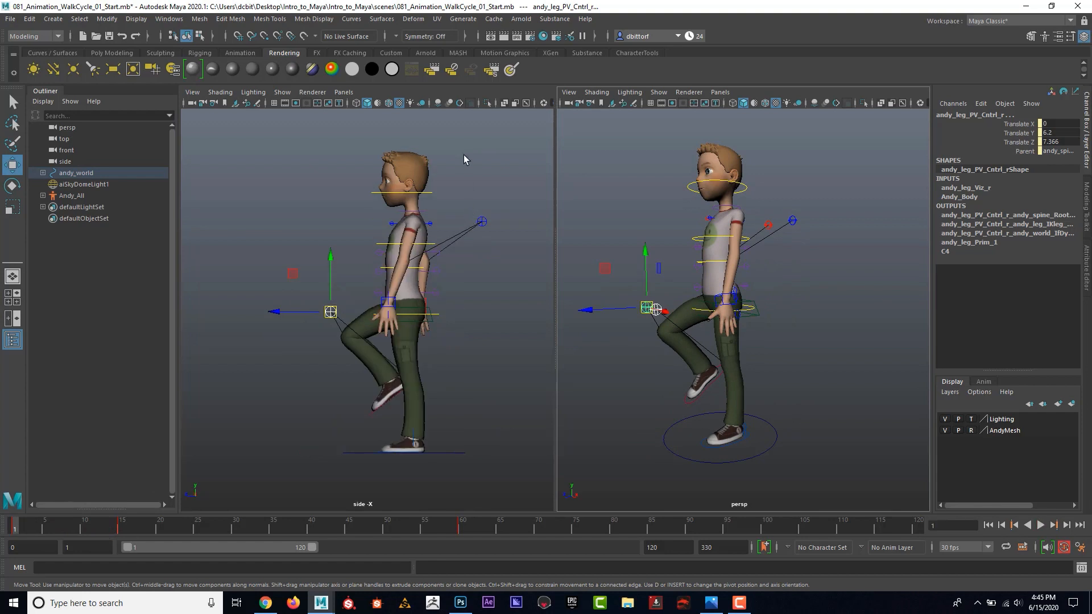
{"action": "left_click", "coordinate": [467, 128]}
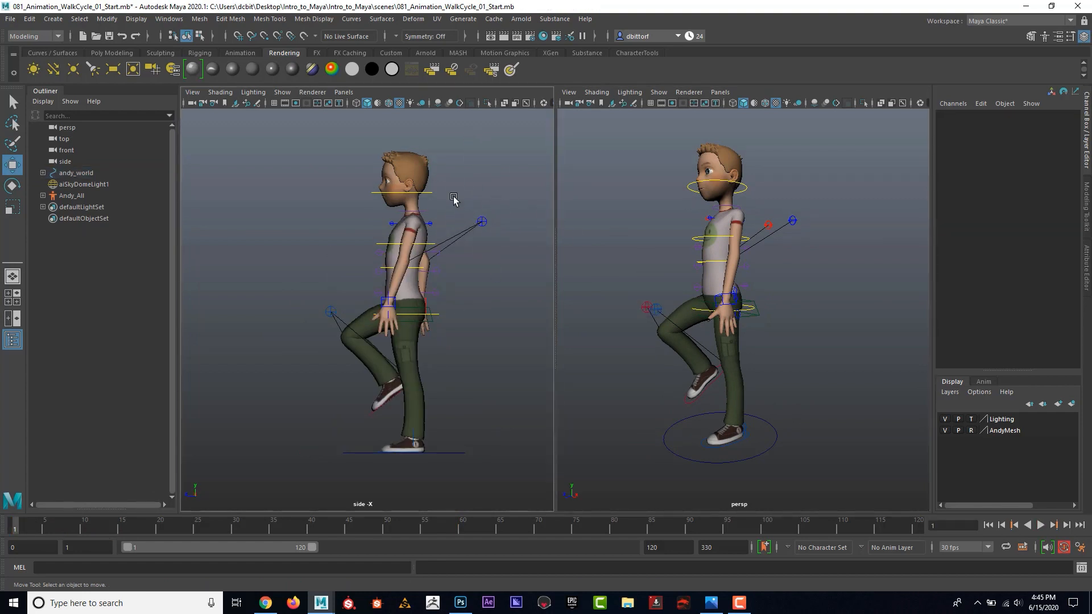
{"action": "key", "text": "alt+v"}
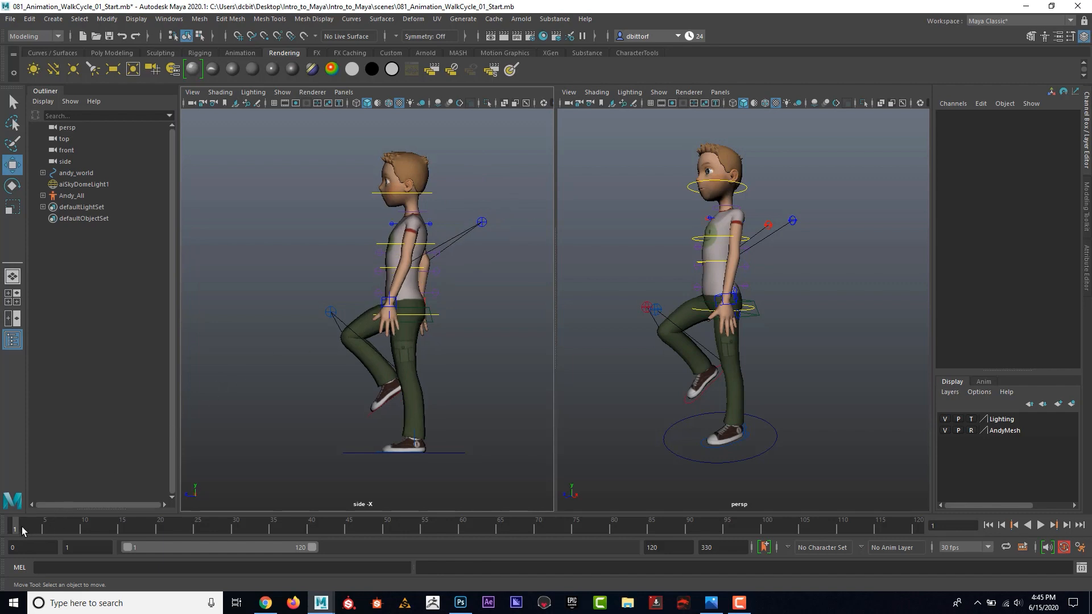
{"action": "left_click_drag", "start_coordinate": [96, 533], "coordinate": [122, 527]}
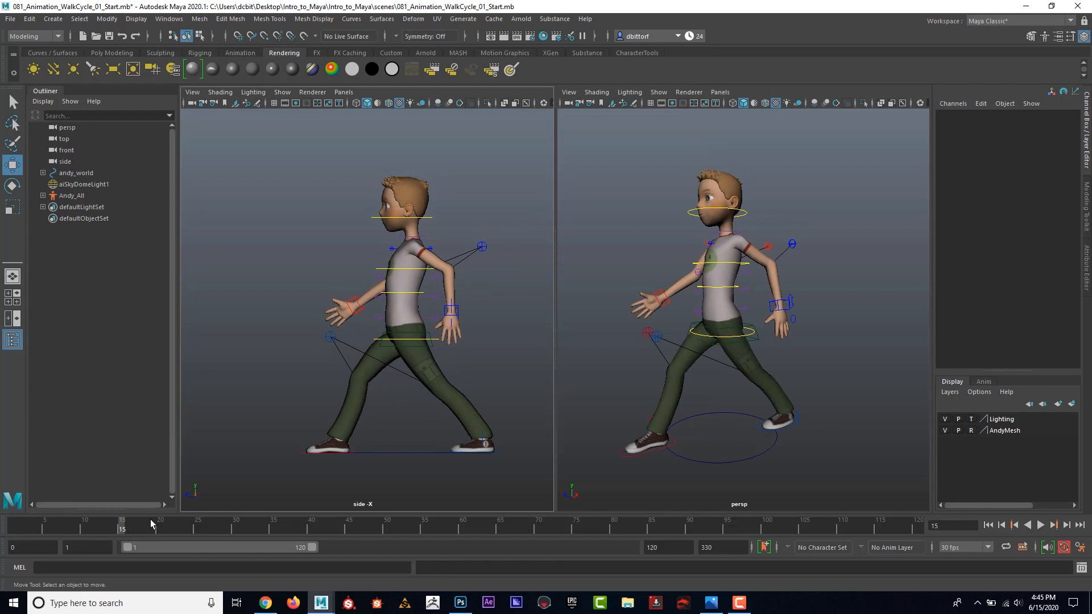
{"action": "key", "text": "alt+v"}
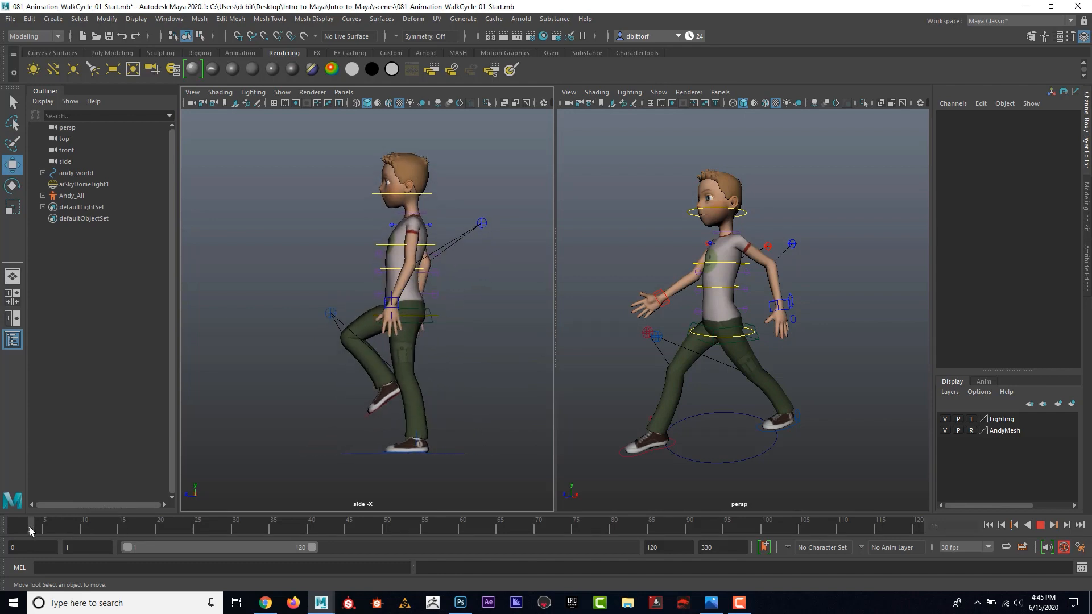
{"action": "left_click_drag", "start_coordinate": [104, 527], "coordinate": [0, 525]}
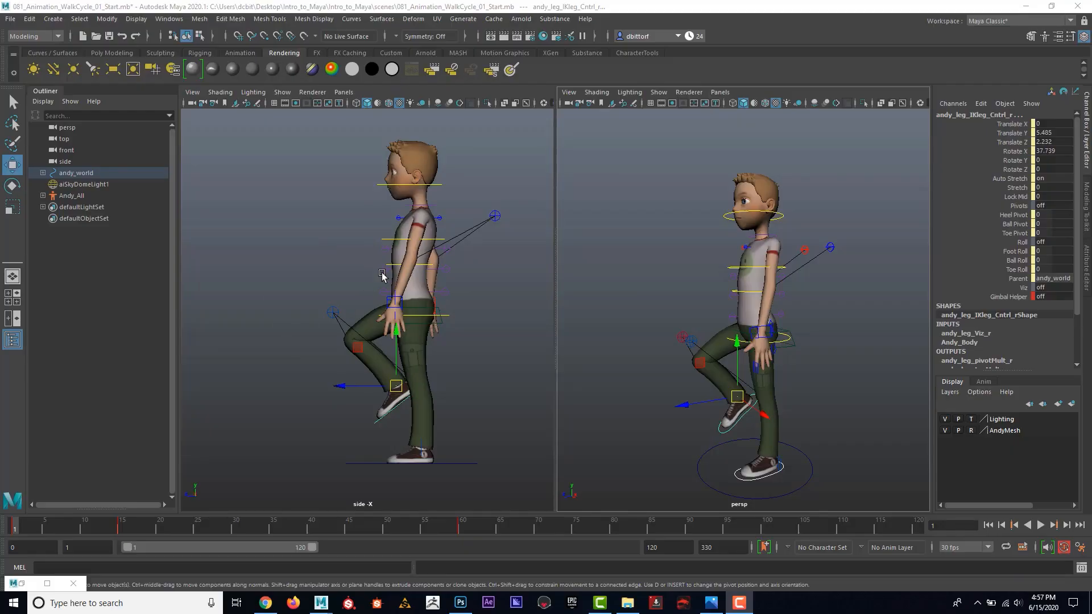
{"action": "key", "text": "alt+v"}
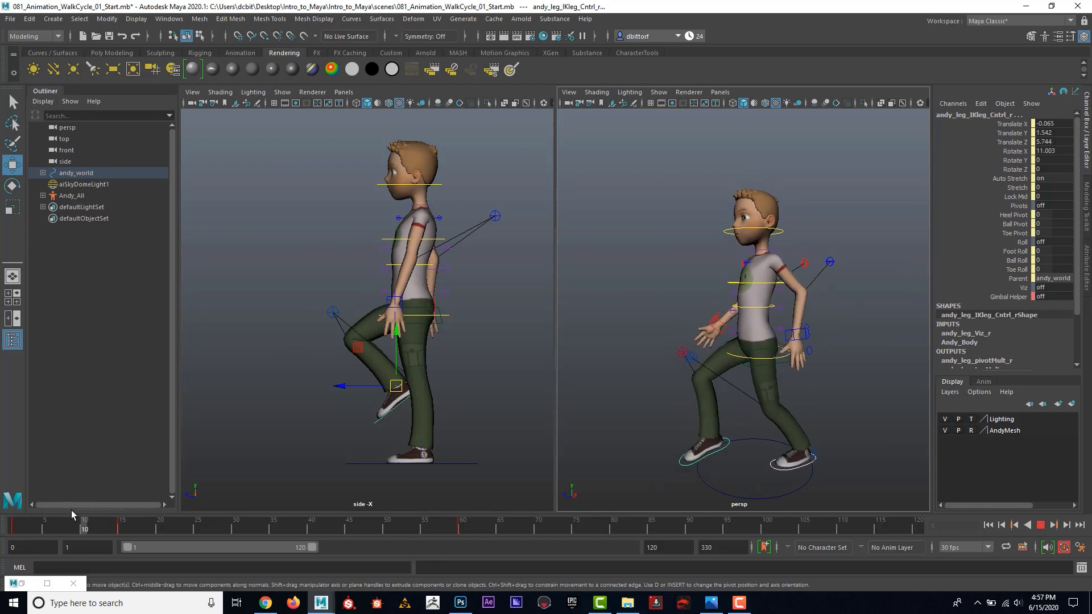
{"action": "key", "text": "alt+v"}
{"action": "left_click", "coordinate": [327, 212]}
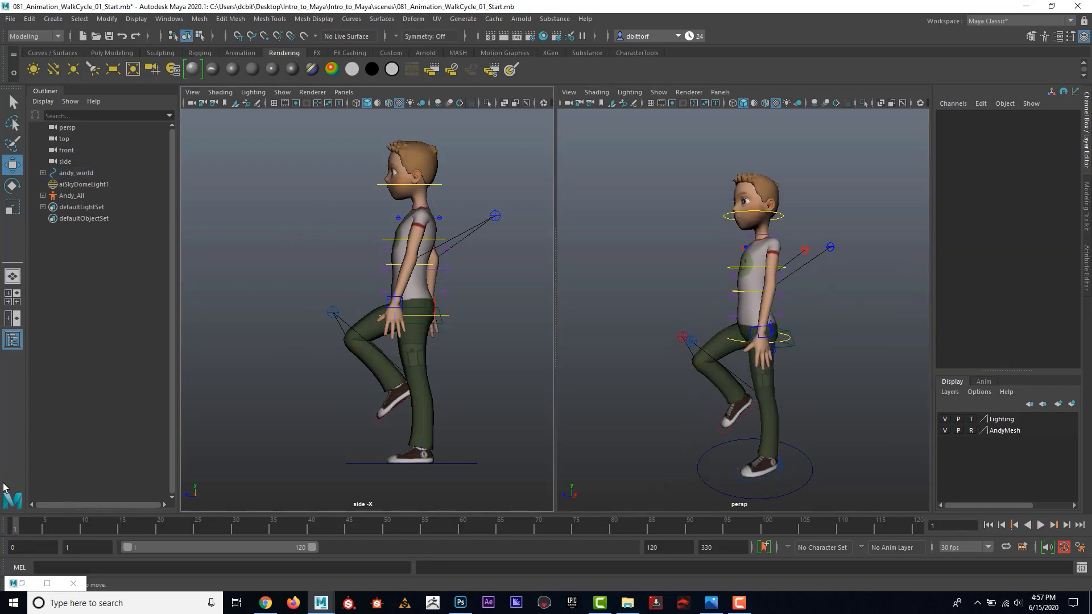
{"action": "key", "text": "alt+v"}
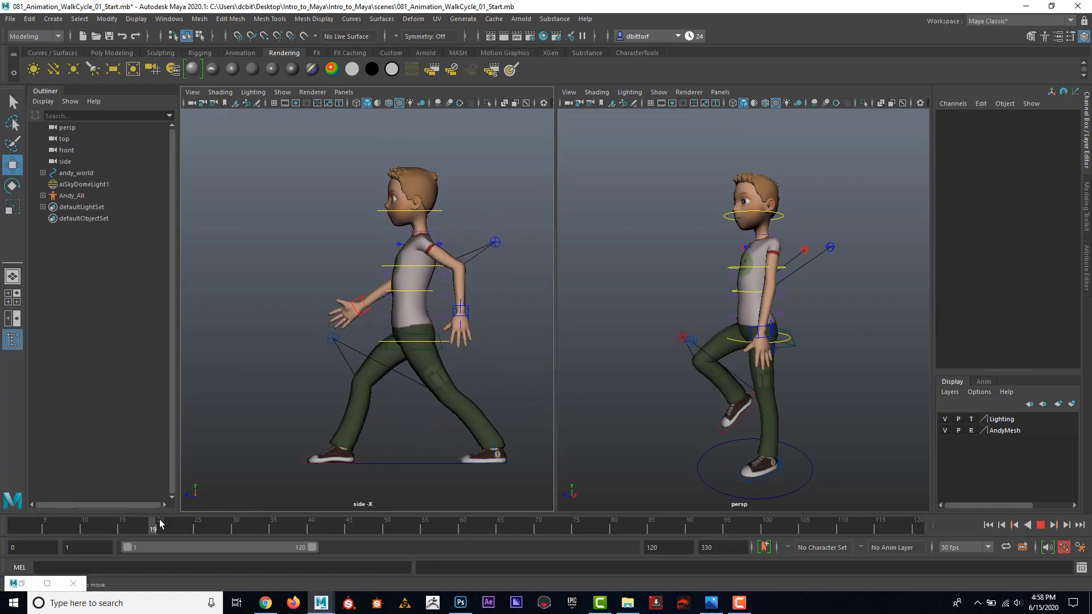
{"action": "left_click_drag", "start_coordinate": [236, 521], "coordinate": [10, 515]}
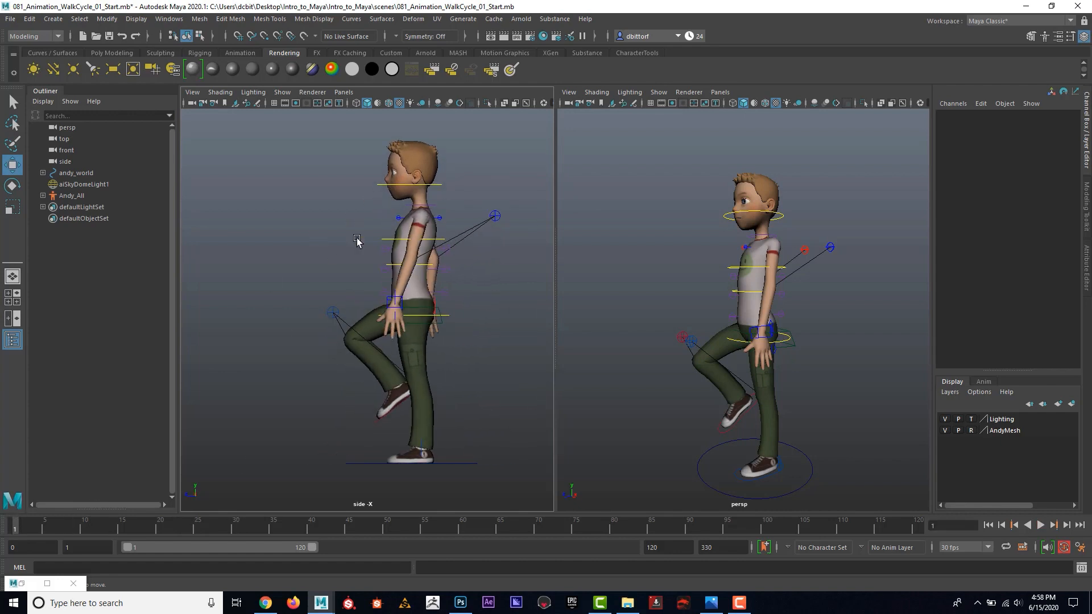
Consult WalkCycleReference.jpg in Photos, and return to Maya to carry the frame 1 pose over to frame 30.
{"action": "left_click_drag", "start_coordinate": [0, 68], "coordinate": [617, 72]}
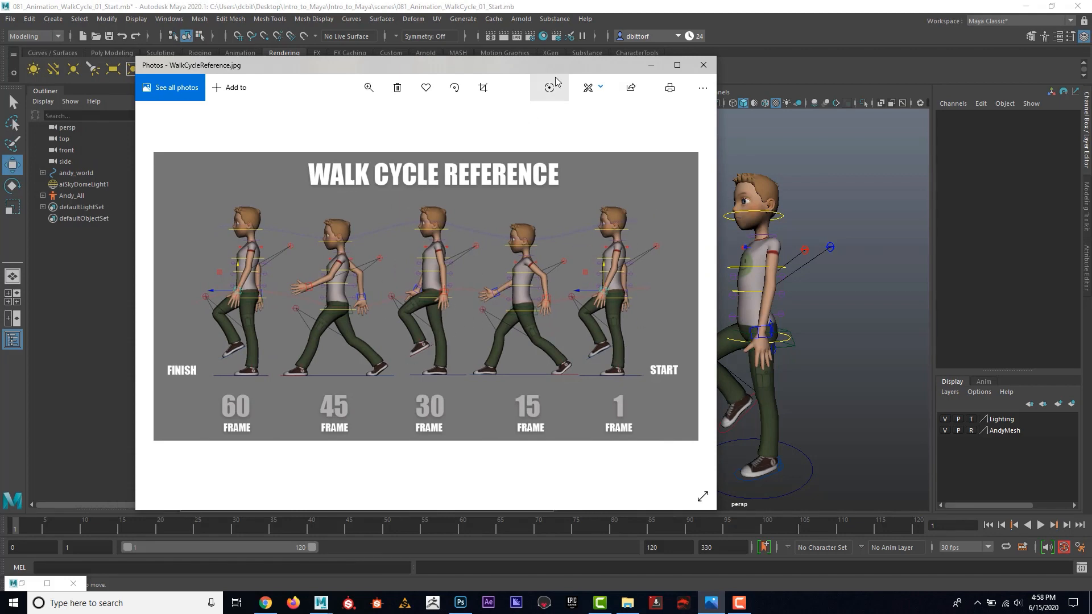
{"action": "left_click_drag", "start_coordinate": [549, 66], "coordinate": [0, 97]}
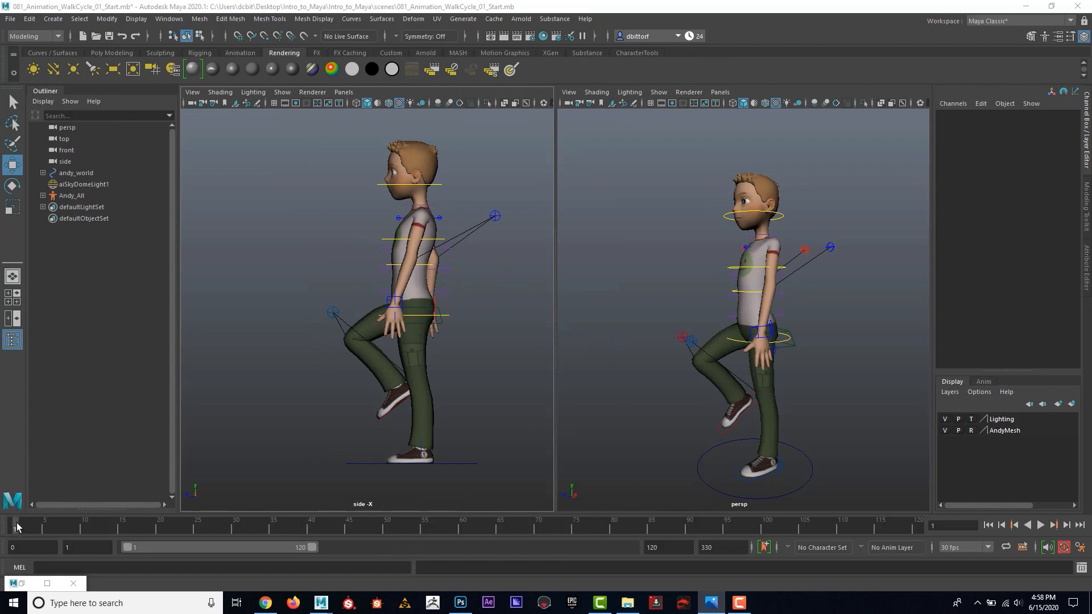
{"action": "left_click_drag", "start_coordinate": [17, 527], "coordinate": [234, 535]}
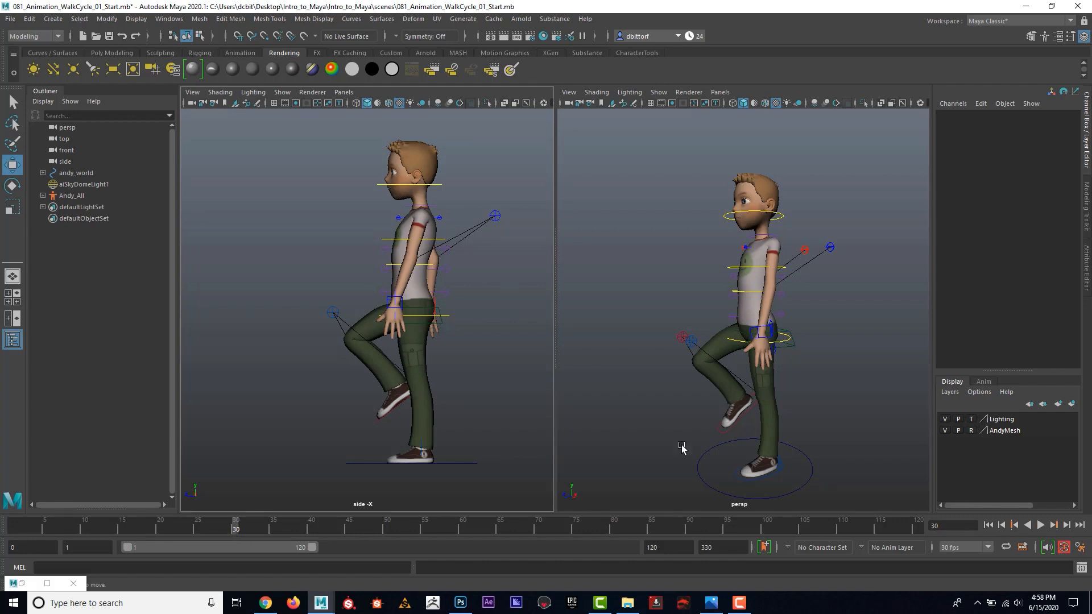
Key the leg IK controls, the spine root and the leg pole vector controls at frame 30.
{"action": "left_click", "coordinate": [776, 476]}
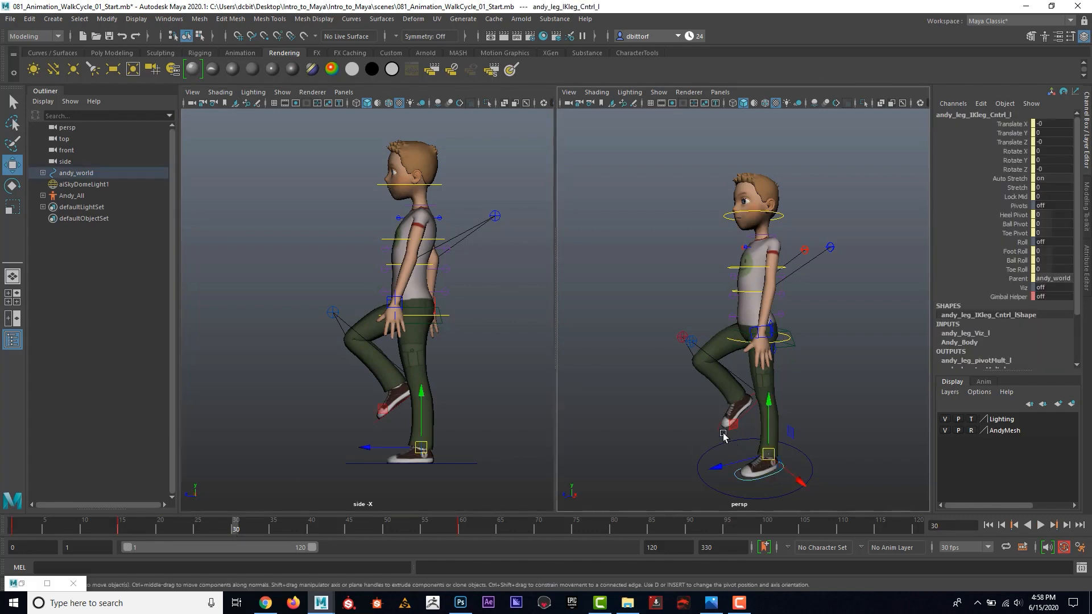
{"action": "left_click", "coordinate": [792, 346]}
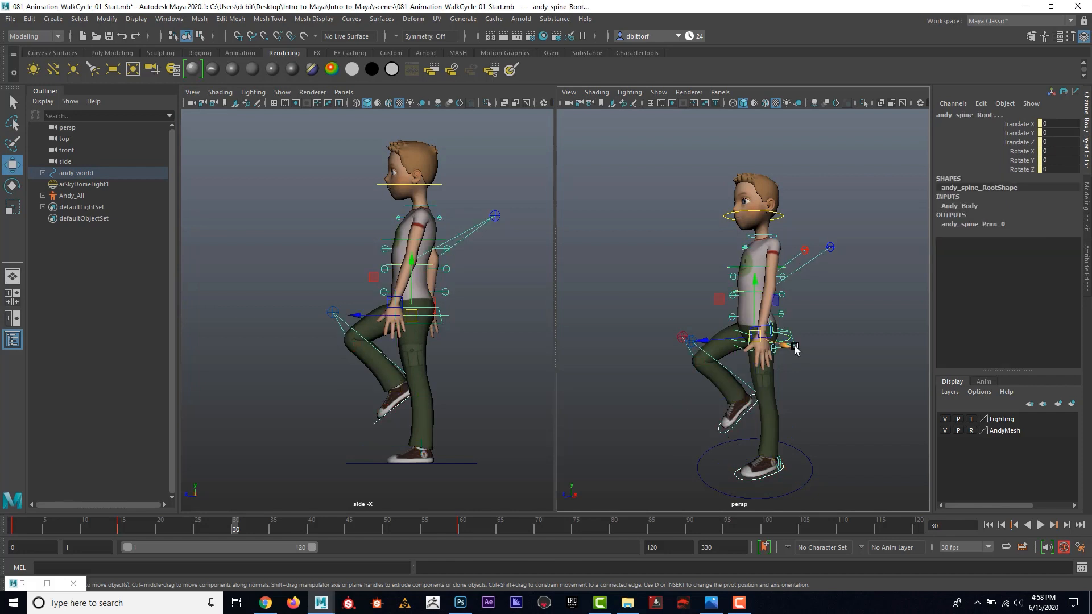
{"action": "scroll", "coordinate": [733, 410], "scroll_direction": "up", "scroll_amount": 6}
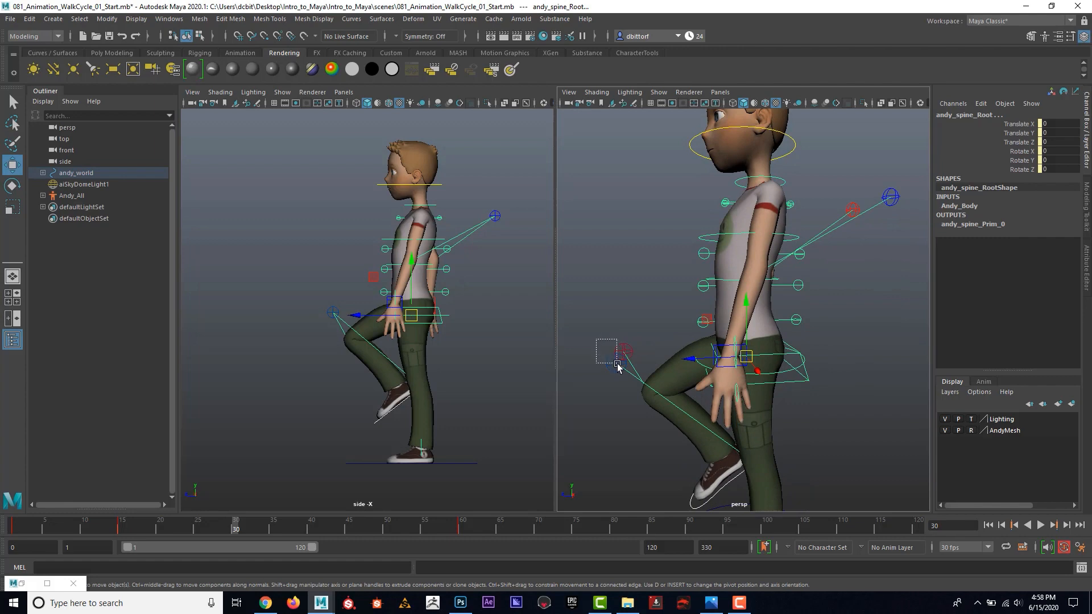
{"action": "left_click", "coordinate": [615, 361]}
{"action": "left_click_drag", "start_coordinate": [819, 317], "coordinate": [820, 290], "text": "alt"}
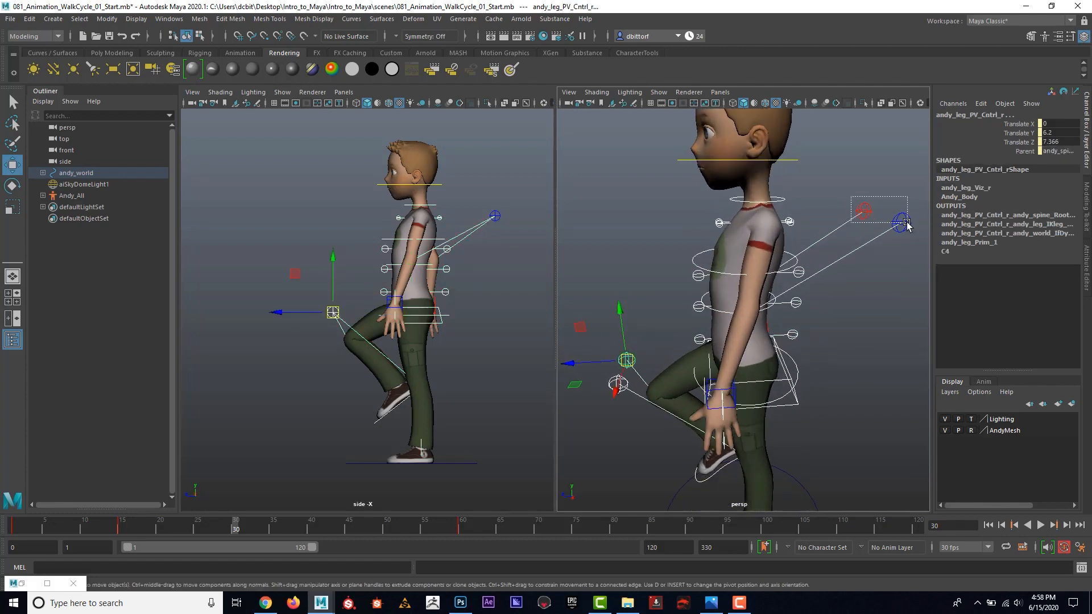
Key the pole vector and IK controls of both arms at frame 30.
{"action": "left_click", "coordinate": [863, 210]}
{"action": "left_click_drag", "start_coordinate": [864, 210], "coordinate": [846, 367], "text": "alt"}
{"action": "left_click", "coordinate": [864, 355]}
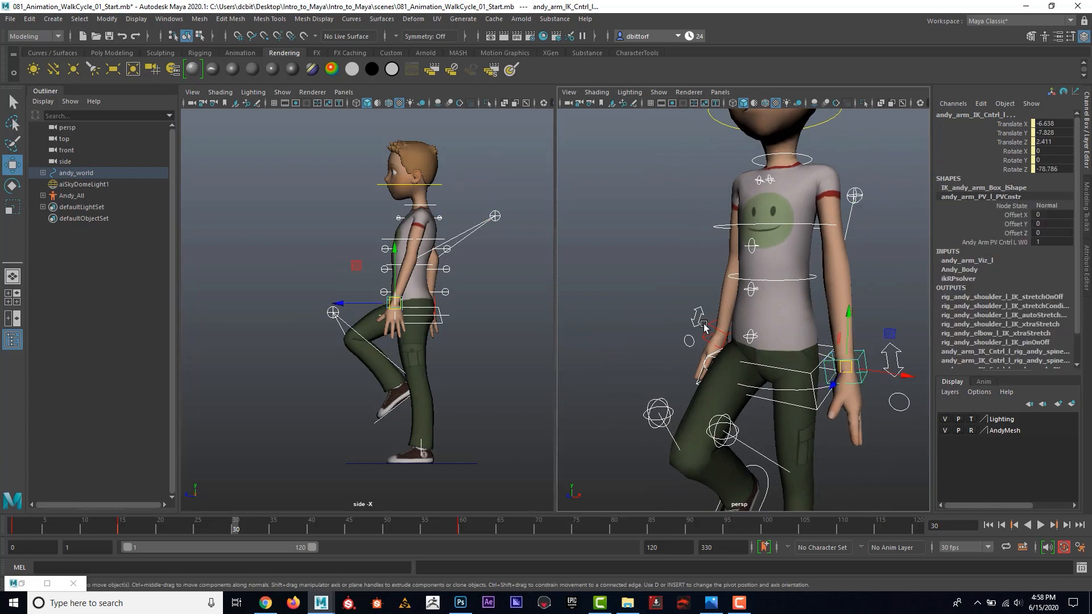
{"action": "left_click", "coordinate": [707, 327]}
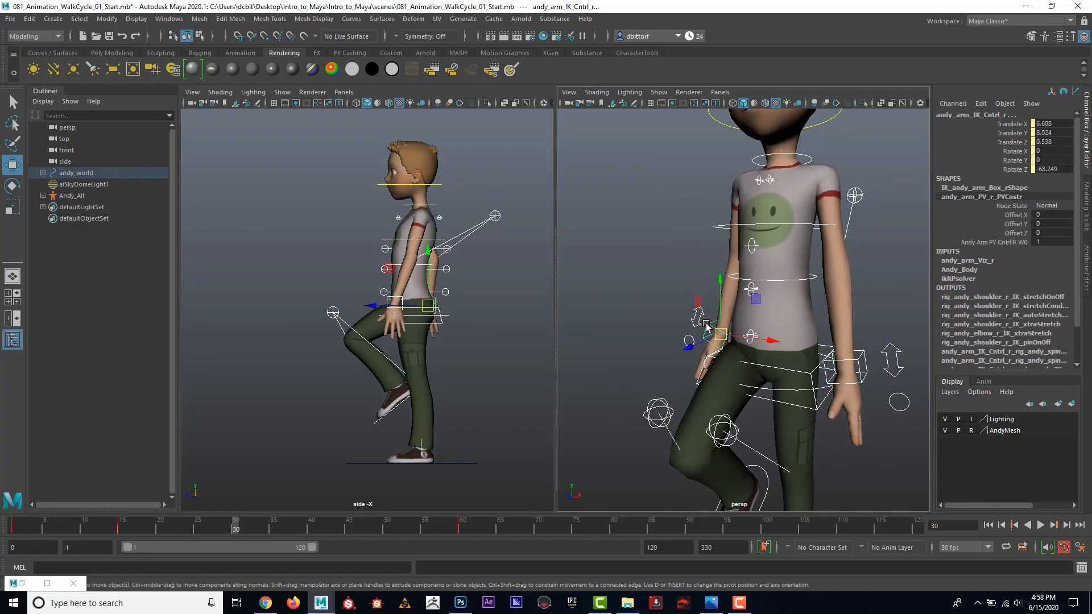
{"action": "key", "text": "s"}
Carry the stride pose from frame 15 over to frame 45 without changing it.
{"action": "right_click_drag", "start_coordinate": [464, 337], "coordinate": [433, 335], "text": "alt"}
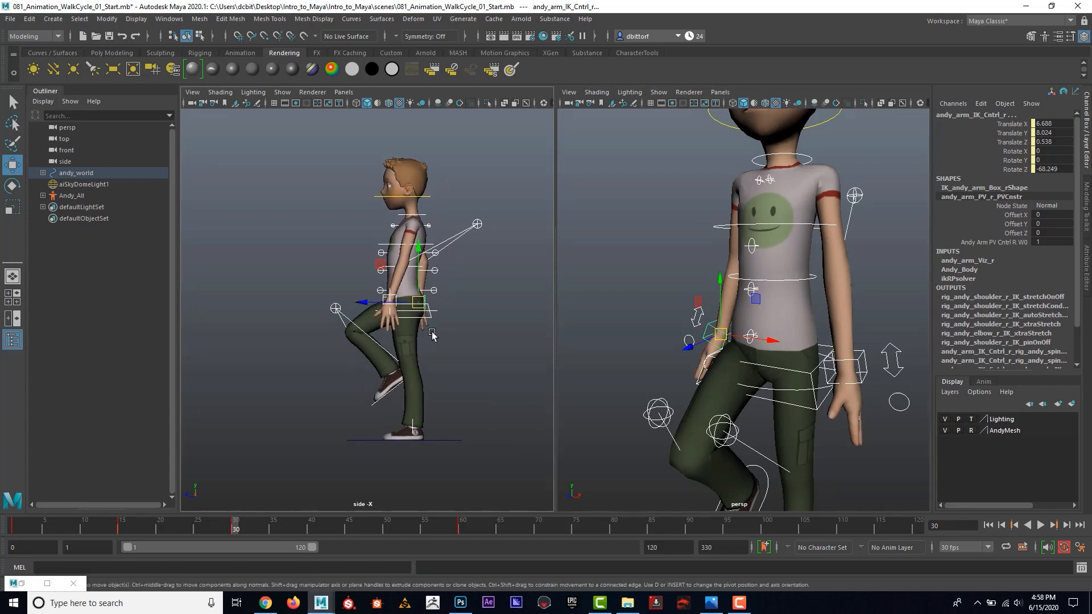
{"action": "left_click", "coordinate": [121, 529]}
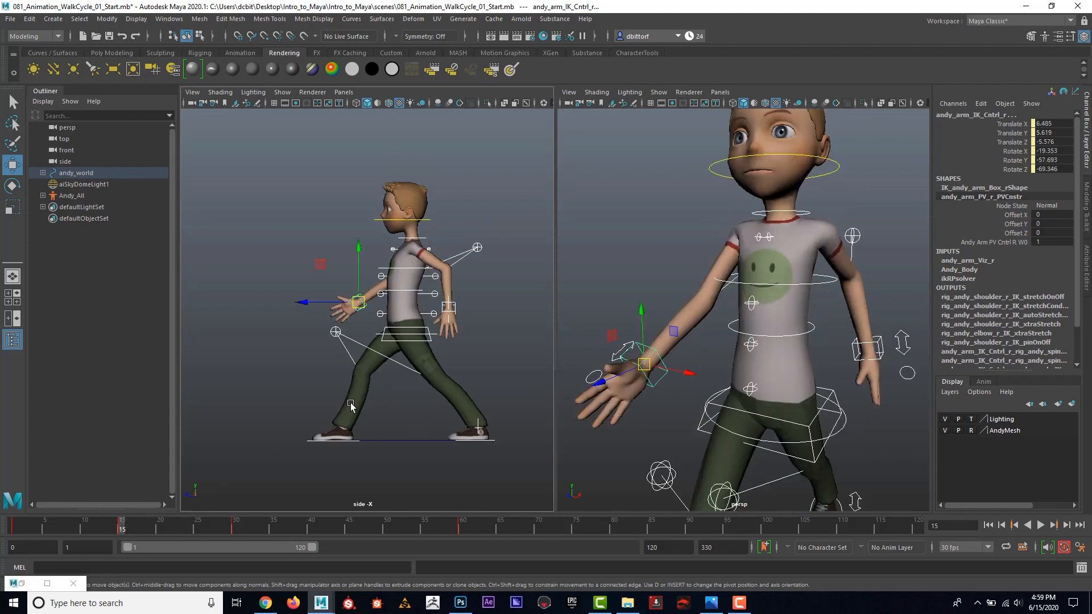
{"action": "right_click_drag", "start_coordinate": [351, 403], "coordinate": [325, 406], "text": "alt"}
{"action": "middle_click_drag", "start_coordinate": [389, 392], "coordinate": [368, 395], "text": "alt"}
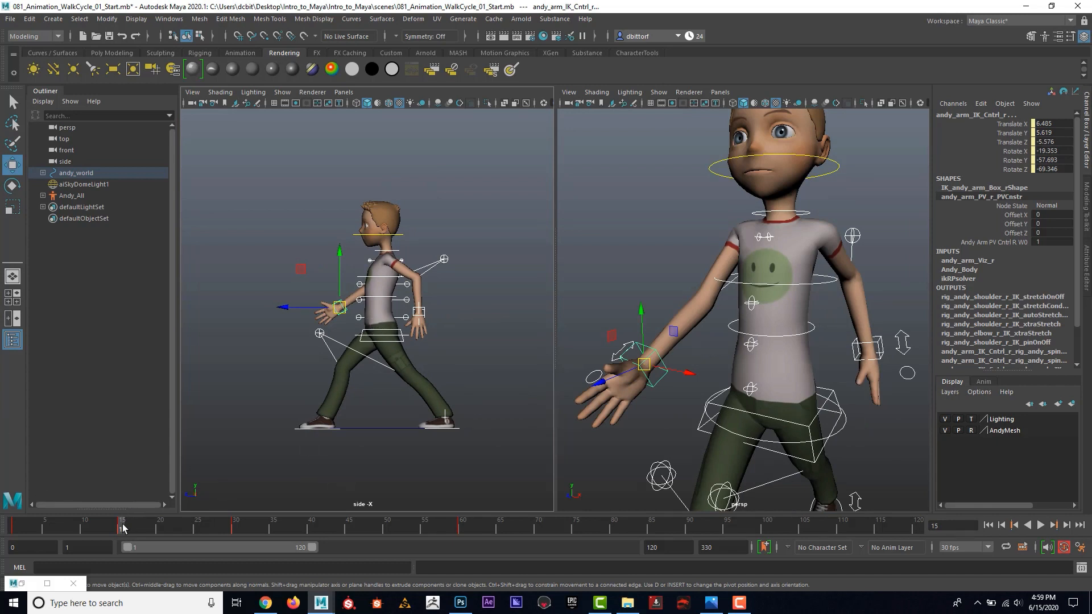
{"action": "left_click_drag", "start_coordinate": [122, 529], "coordinate": [133, 529]}
{"action": "left_click_drag", "start_coordinate": [294, 539], "coordinate": [347, 530]}
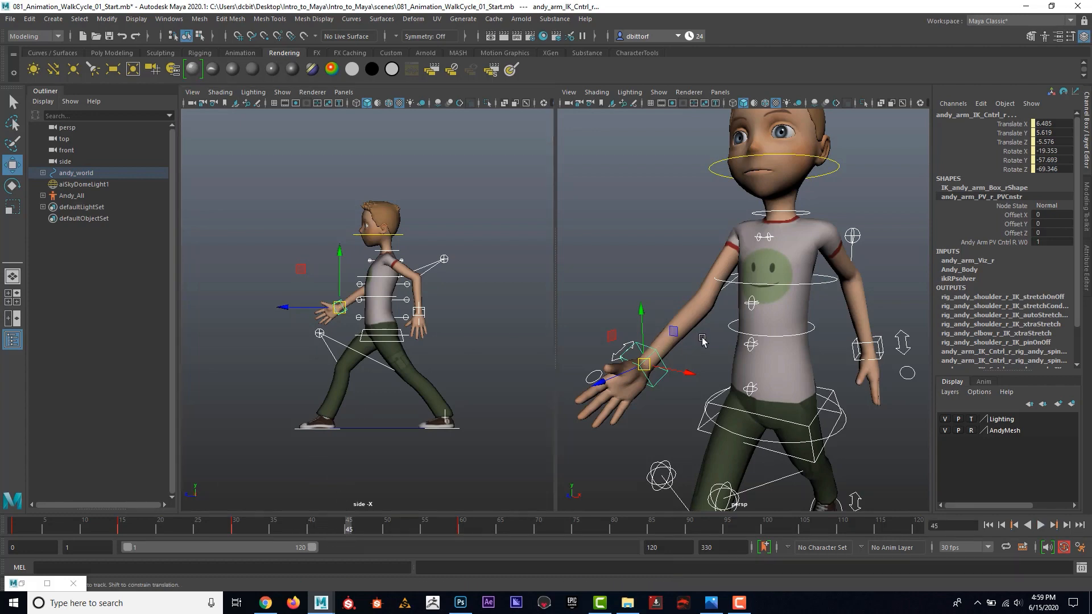
Key both leg IK controls, the spine root and both leg pole vector controls at frame 45.
{"action": "middle_click_drag", "start_coordinate": [705, 342], "coordinate": [675, 271], "text": "alt"}
{"action": "right_click_drag", "start_coordinate": [676, 270], "coordinate": [646, 304], "text": "alt"}
{"action": "middle_click_drag", "start_coordinate": [694, 323], "coordinate": [692, 292], "text": "alt"}
{"action": "right_click_drag", "start_coordinate": [692, 292], "coordinate": [693, 303], "text": "alt"}
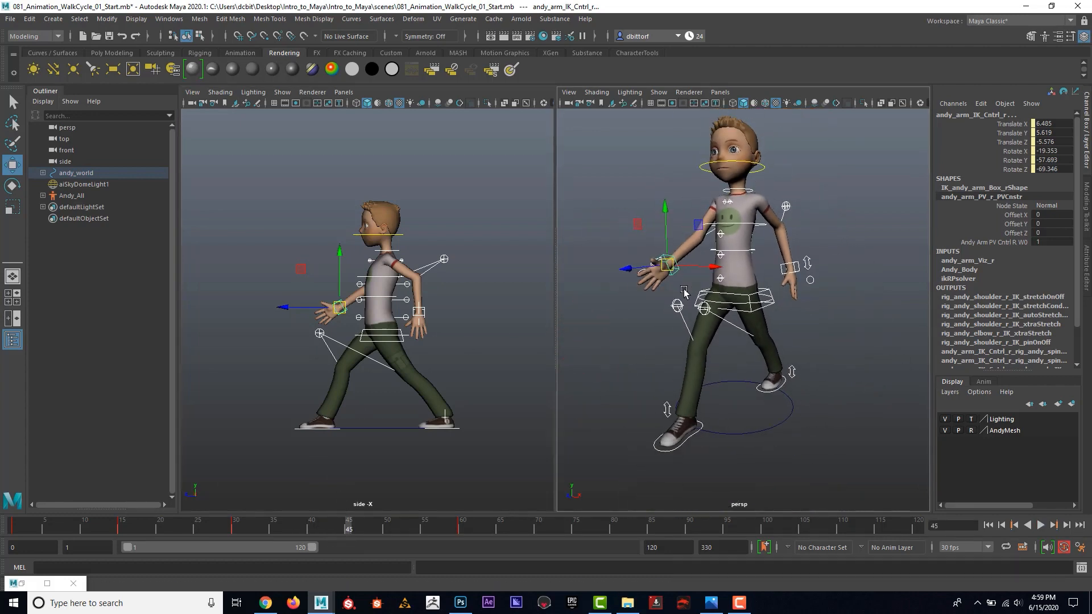
{"action": "left_click", "coordinate": [693, 438]}
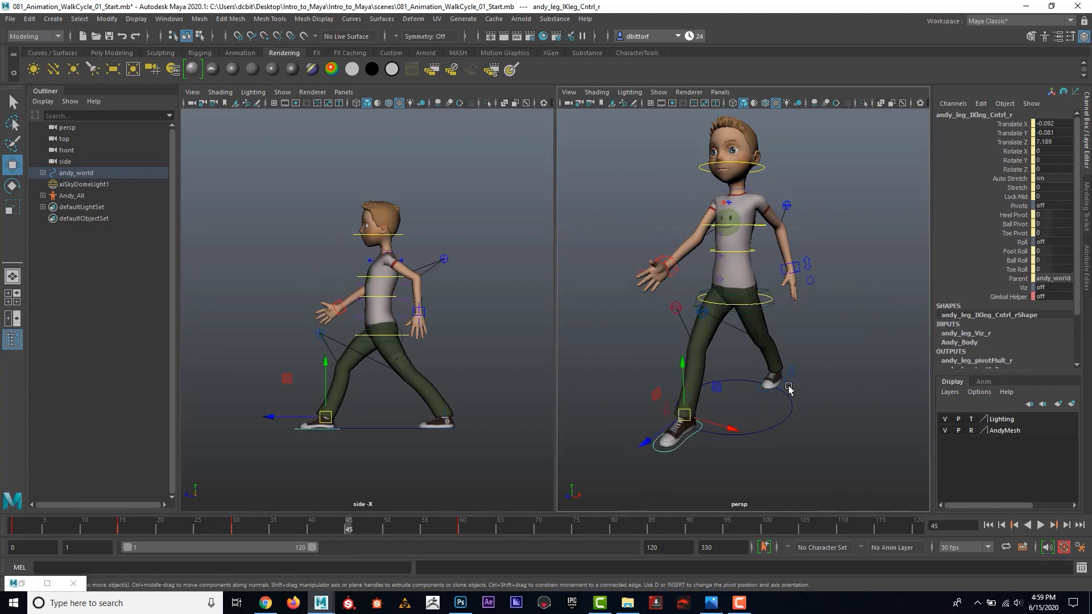
{"action": "left_click", "coordinate": [769, 292]}
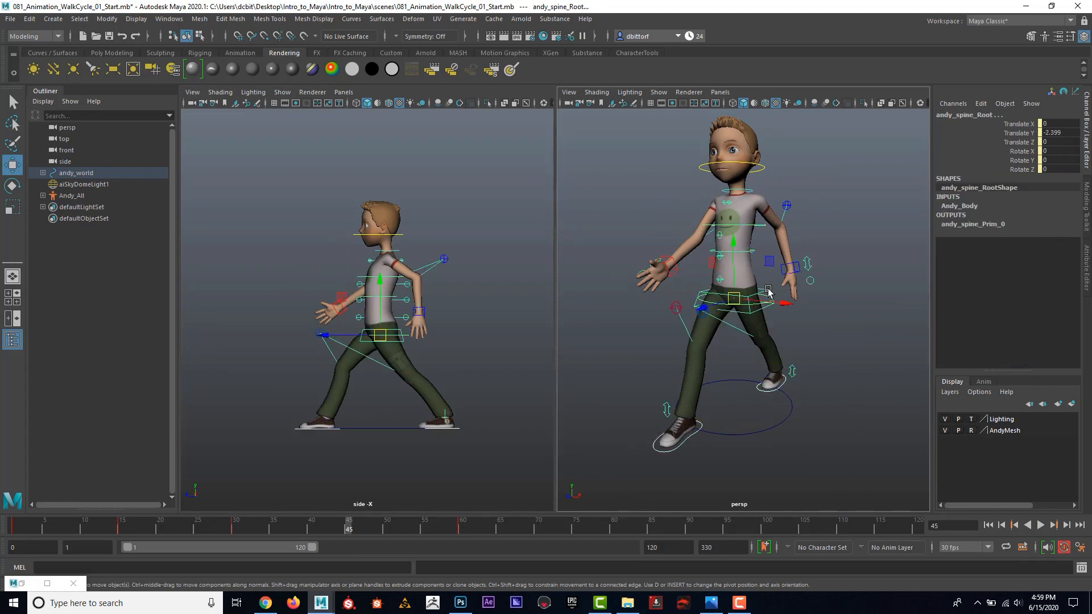
{"action": "left_click", "coordinate": [670, 308]}
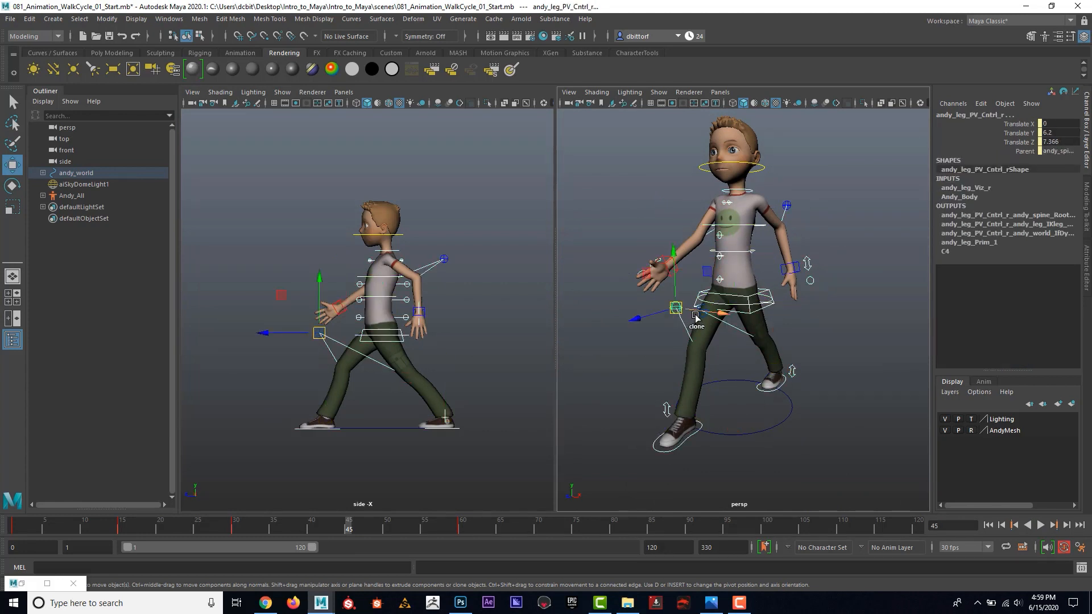
{"action": "left_click_drag", "start_coordinate": [730, 335], "coordinate": [681, 312], "text": "alt"}
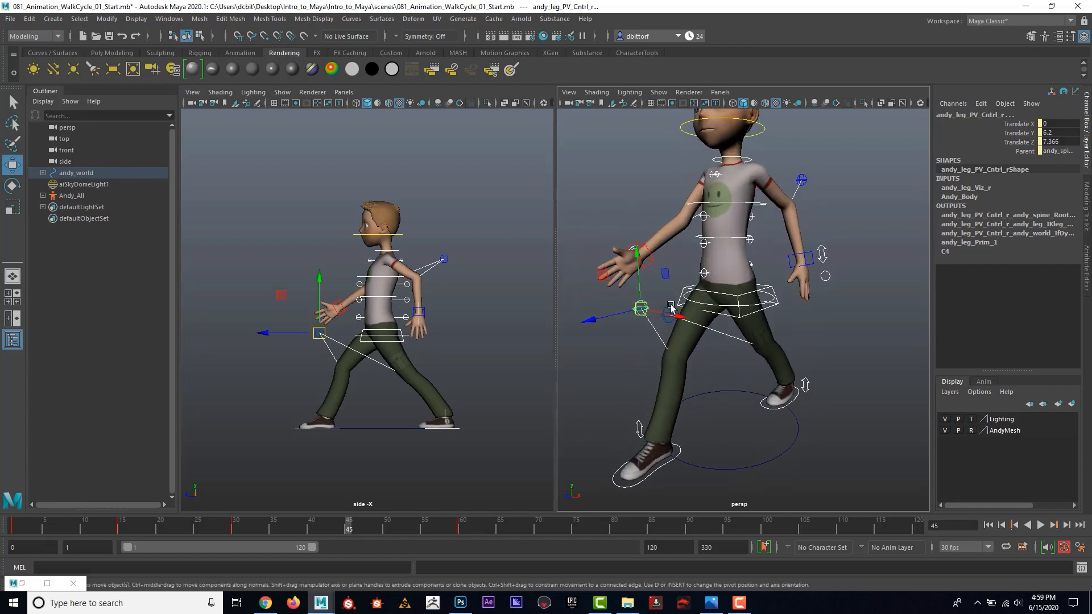
{"action": "left_click", "coordinate": [669, 313]}
Key the IK and pole vector controls of both arms at frame 45.
{"action": "left_click", "coordinate": [641, 244]}
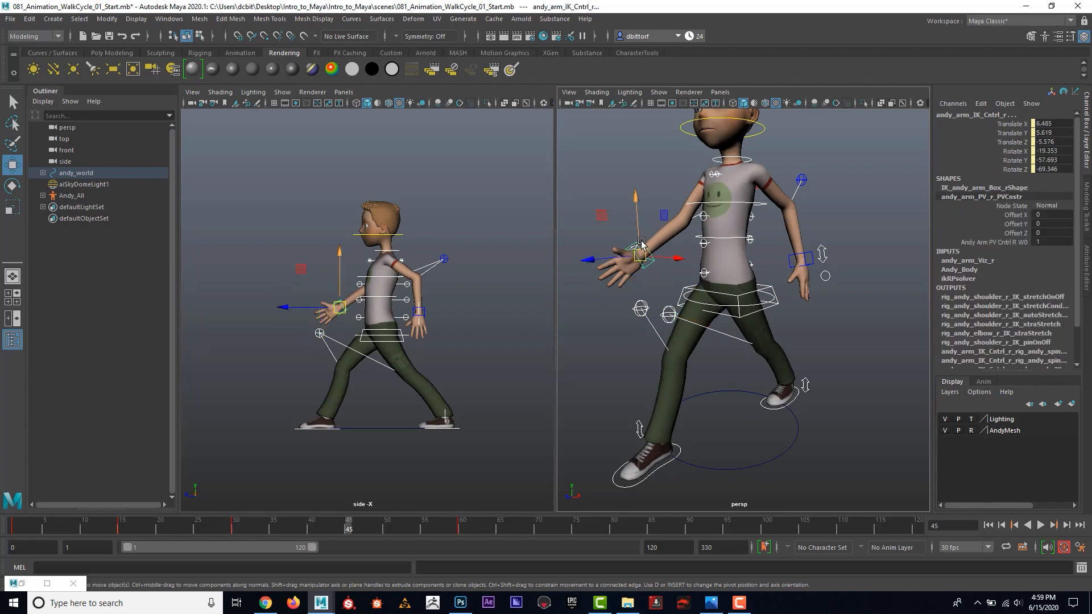
{"action": "left_click", "coordinate": [811, 253]}
{"action": "left_click", "coordinate": [801, 180]}
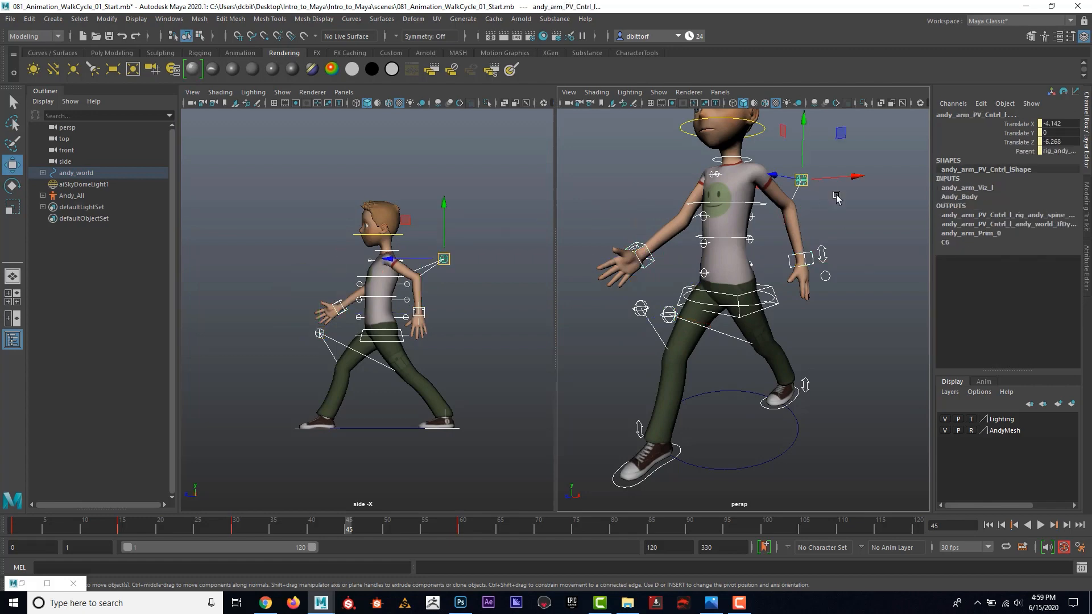
{"action": "left_click_drag", "start_coordinate": [835, 197], "coordinate": [754, 236], "text": "alt"}
{"action": "left_click", "coordinate": [765, 196]}
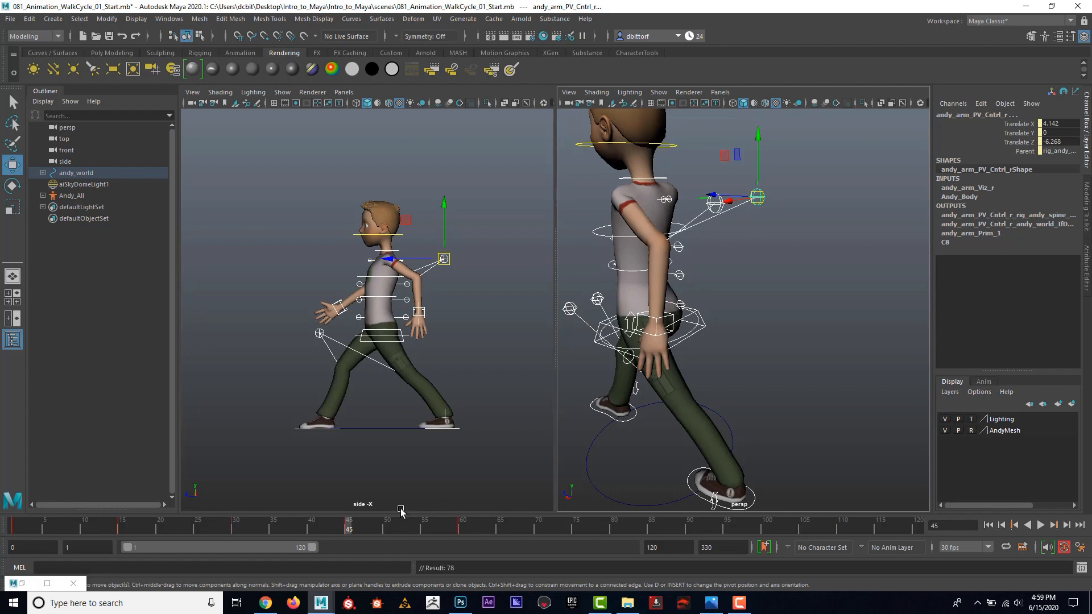
At frame 30, raise the left foot IK control to about Y 5.5 and Z 2.1, and pitch it about 34.6 degrees in X.
{"action": "left_click_drag", "start_coordinate": [339, 528], "coordinate": [236, 528]}
{"action": "left_click_drag", "start_coordinate": [689, 319], "coordinate": [768, 309], "text": "alt"}
{"action": "right_click_drag", "start_coordinate": [768, 310], "coordinate": [725, 335], "text": "alt"}
{"action": "left_click_drag", "start_coordinate": [725, 335], "coordinate": [701, 339], "text": "alt"}
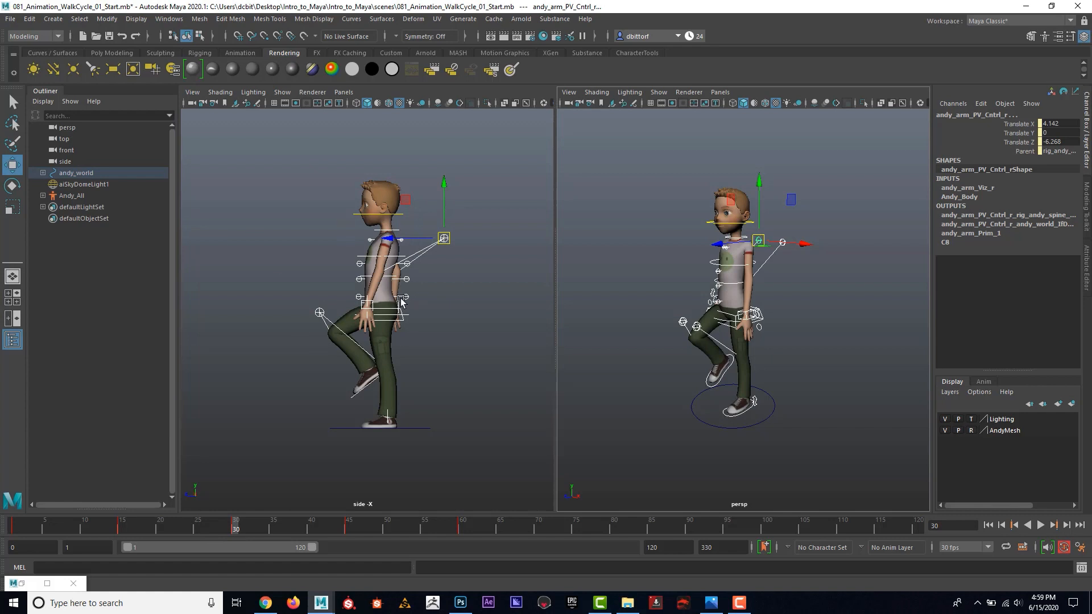
{"action": "middle_click_drag", "start_coordinate": [407, 353], "coordinate": [438, 353], "text": "alt"}
{"action": "right_click_drag", "start_coordinate": [438, 353], "coordinate": [483, 358], "text": "alt"}
{"action": "middle_click_drag", "start_coordinate": [483, 358], "coordinate": [470, 366], "text": "alt"}
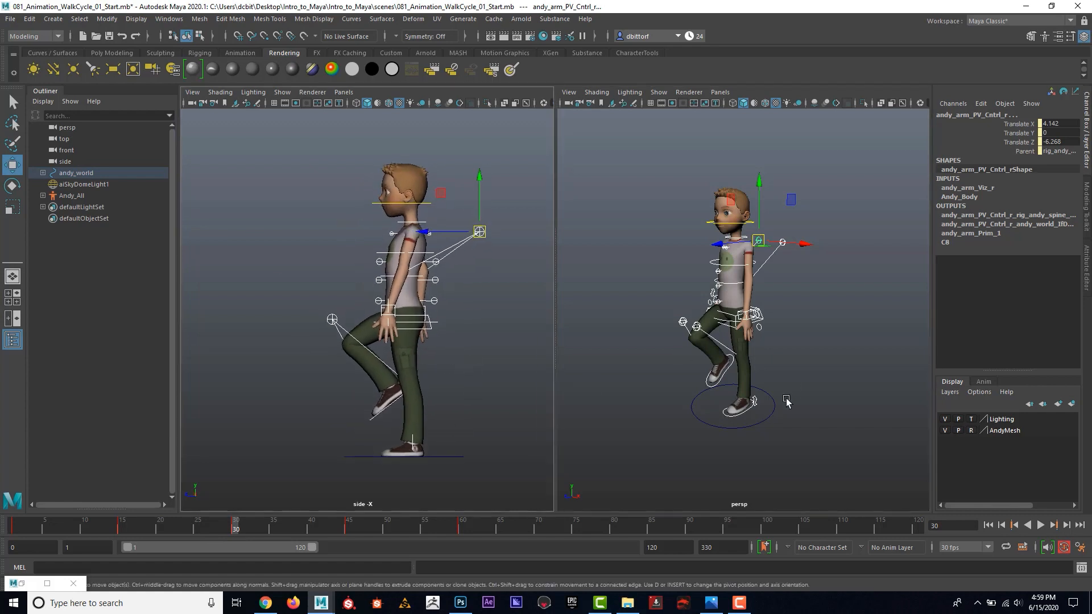
{"action": "left_click", "coordinate": [749, 415]}
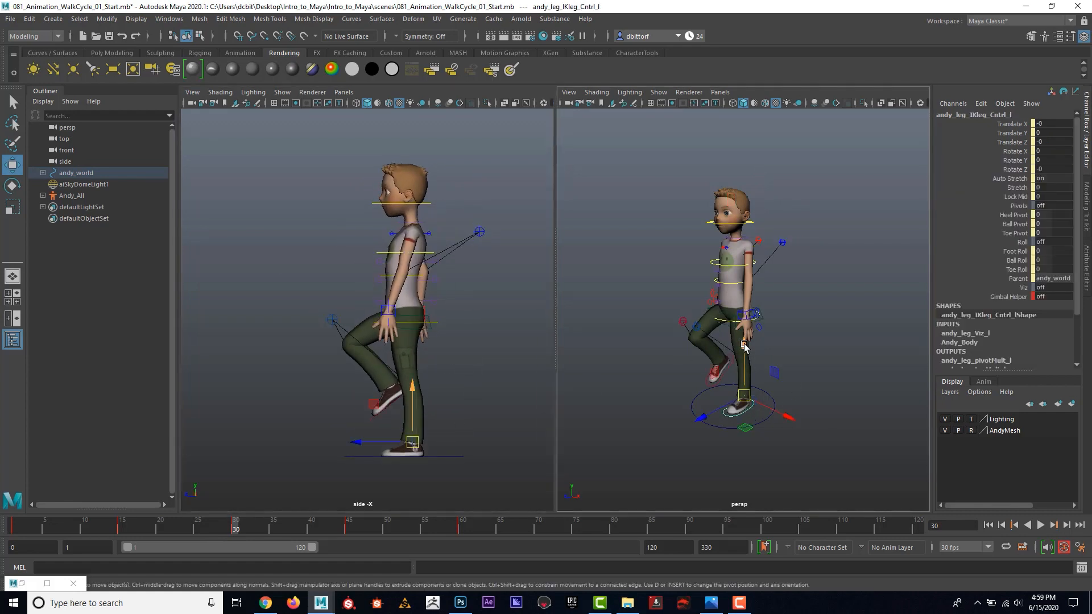
{"action": "left_click_drag", "start_coordinate": [745, 351], "coordinate": [737, 309]}
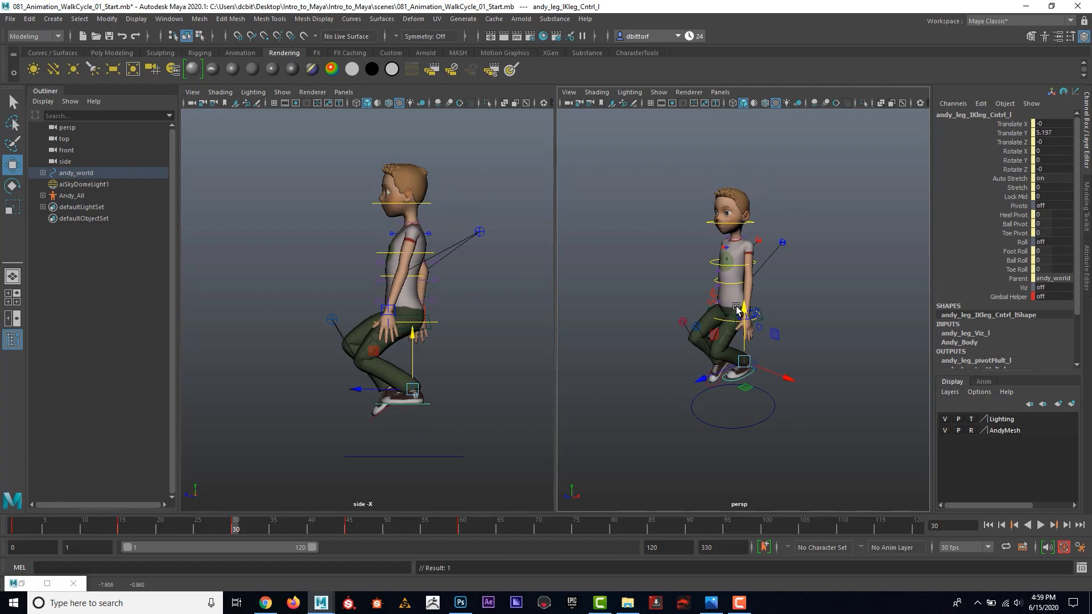
{"action": "key", "text": "e"}
{"action": "left_click_drag", "start_coordinate": [455, 350], "coordinate": [390, 388]}
{"action": "key", "text": "w"}
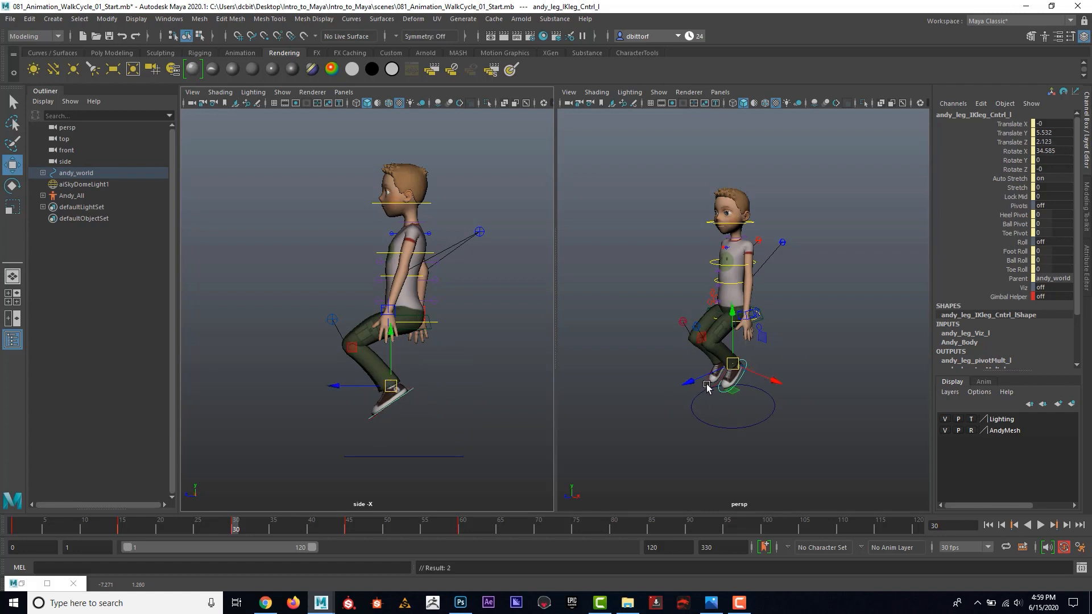
Plant the right foot flat on the ground under the body, with Rotate X at 0 and Translate Z about 0.165.
{"action": "left_click", "coordinate": [707, 387]}
{"action": "left_click_drag", "start_coordinate": [723, 314], "coordinate": [731, 356]}
{"action": "key", "text": "e"}
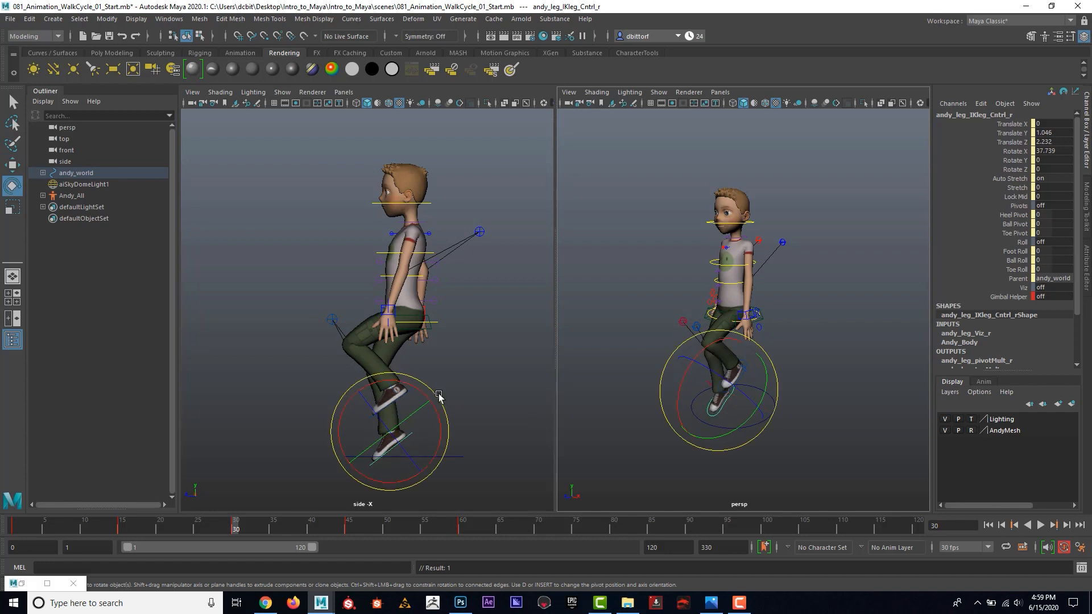
{"action": "left_click_drag", "start_coordinate": [440, 398], "coordinate": [448, 438]}
{"action": "double_click", "coordinate": [1040, 151]}
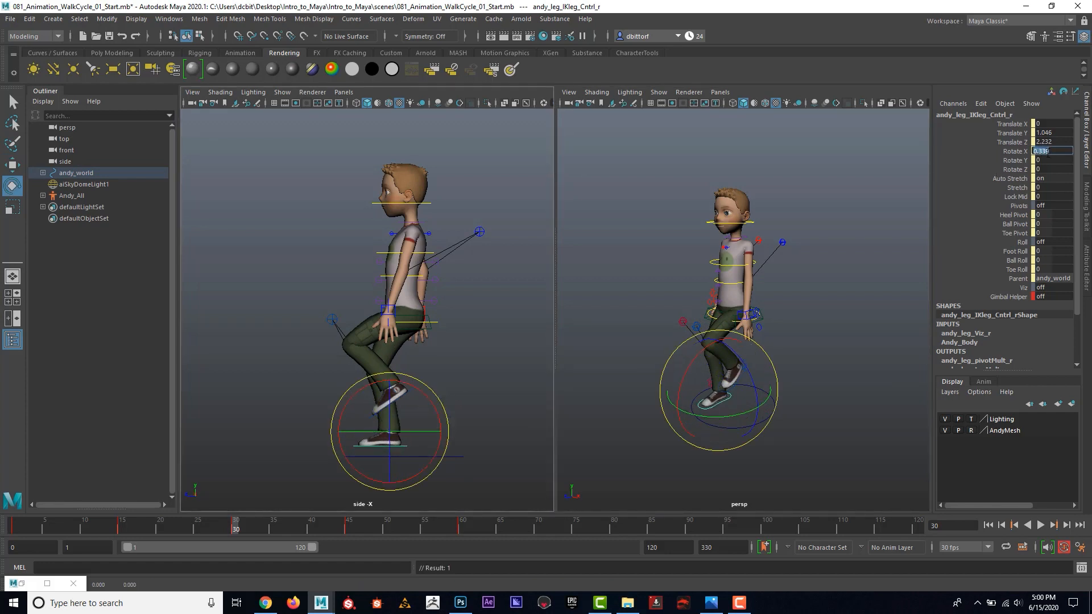
{"action": "type", "text": "0"}
{"action": "key", "text": "Return"}
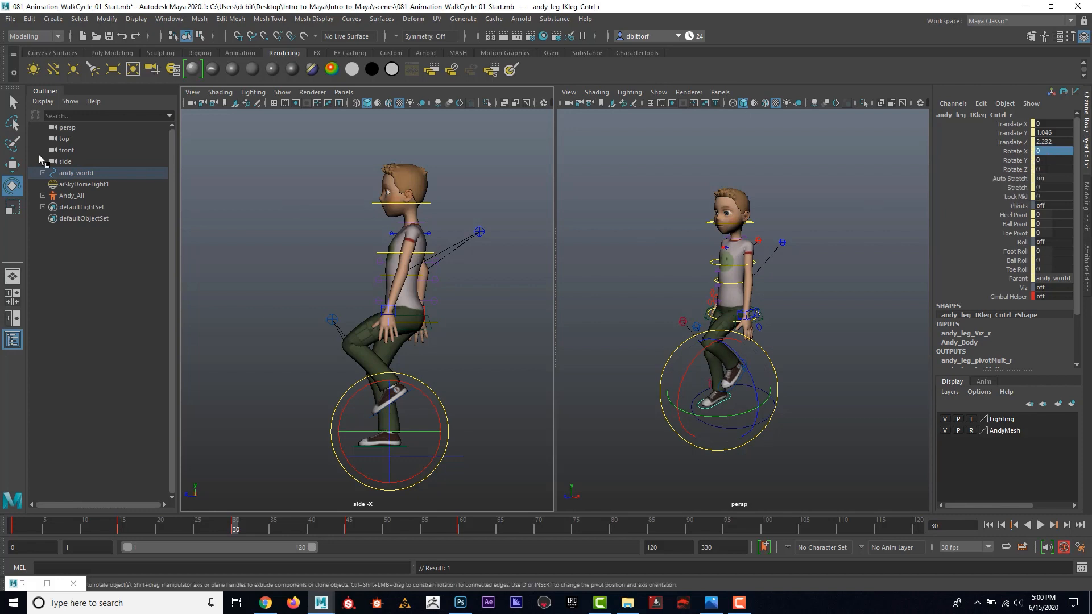
{"action": "left_click", "coordinate": [16, 168]}
{"action": "left_click_drag", "start_coordinate": [393, 432], "coordinate": [413, 445]}
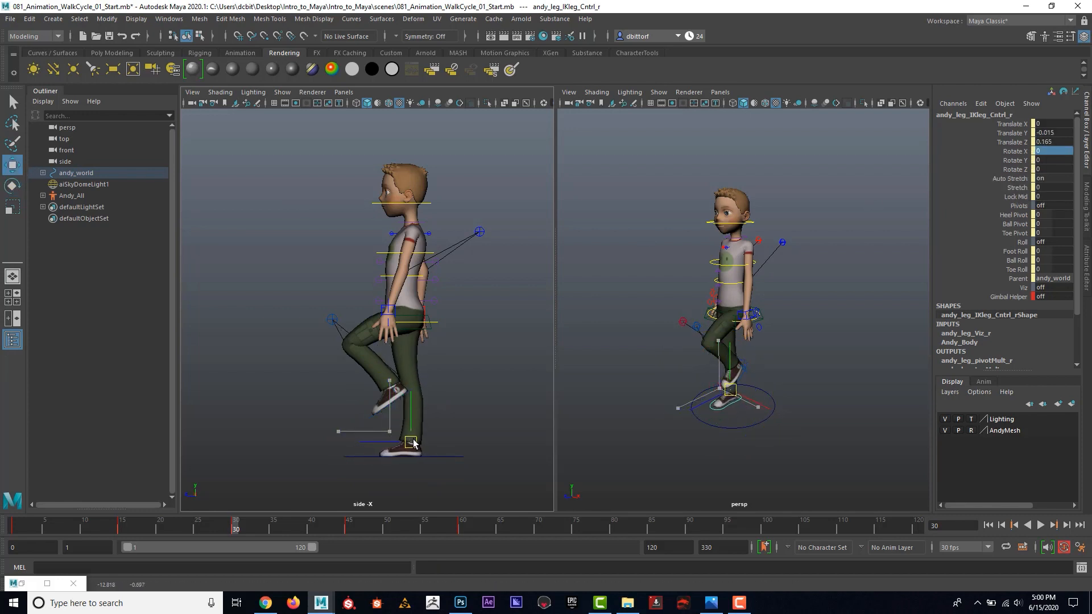
Move the left hand IK control back to about Z -0.77, and swing the right hand forward to about Z -3.1 with its wrist rotated.
{"action": "left_click", "coordinate": [392, 310]}
{"action": "left_click_drag", "start_coordinate": [393, 310], "coordinate": [421, 312]}
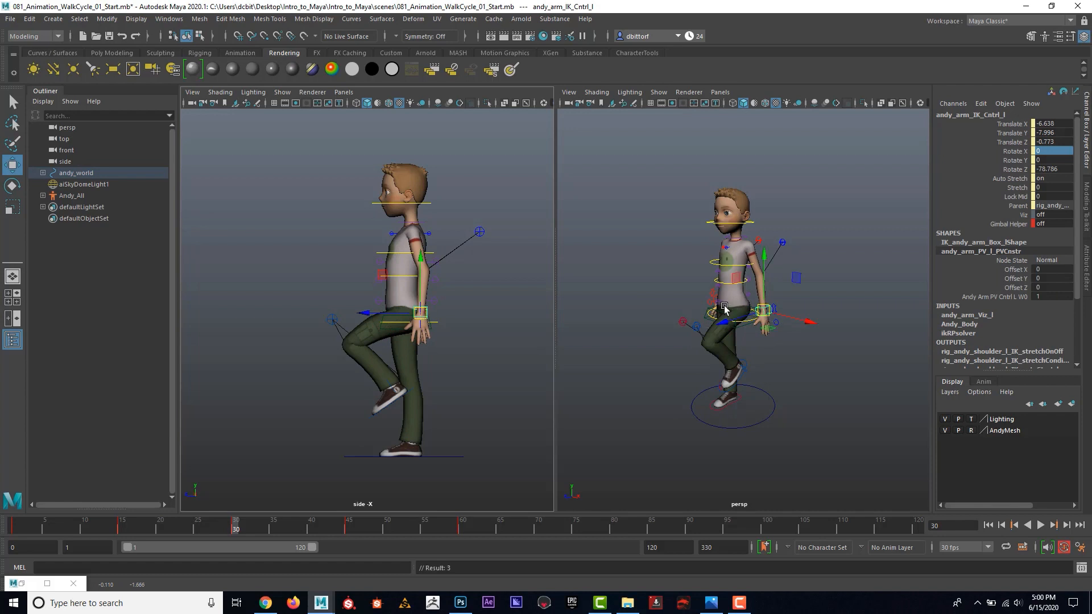
{"action": "left_click_drag", "start_coordinate": [690, 310], "coordinate": [817, 312], "text": "alt"}
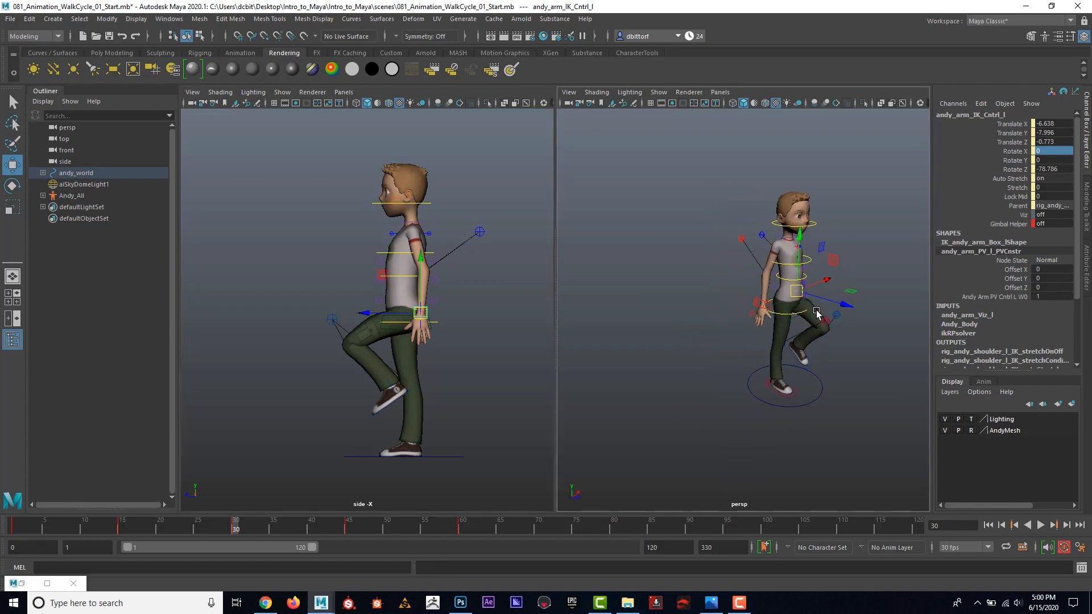
{"action": "left_click", "coordinate": [772, 305]}
{"action": "left_click_drag", "start_coordinate": [751, 319], "coordinate": [765, 319], "text": "alt"}
{"action": "right_click_drag", "start_coordinate": [765, 317], "coordinate": [818, 313], "text": "alt"}
{"action": "middle_click_drag", "start_coordinate": [818, 313], "coordinate": [732, 344], "text": "alt"}
{"action": "right_click_drag", "start_coordinate": [732, 343], "coordinate": [761, 340], "text": "alt"}
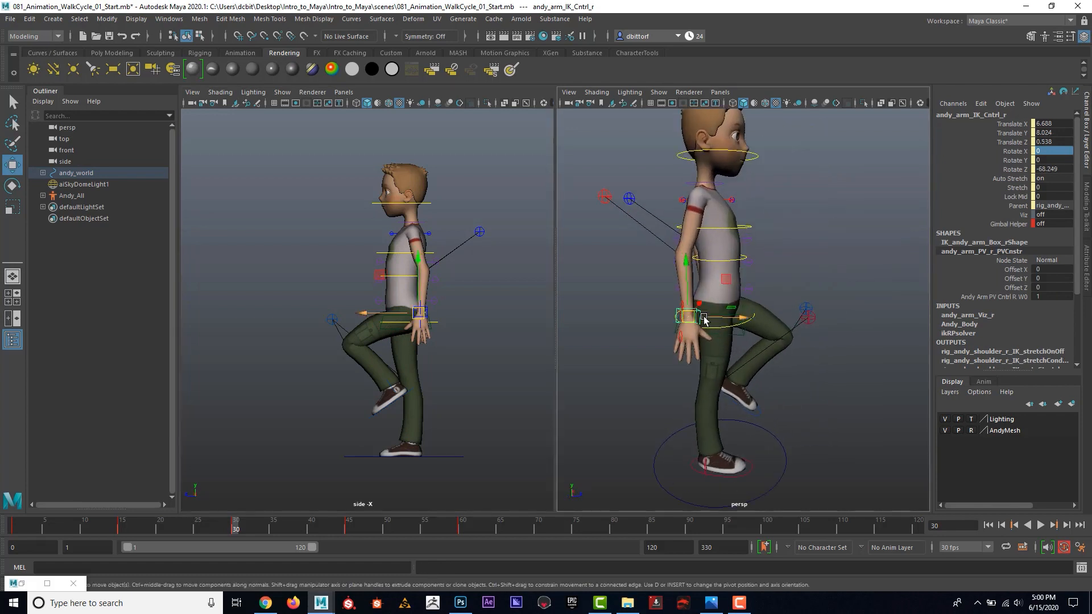
{"action": "left_click_drag", "start_coordinate": [693, 313], "coordinate": [772, 246]}
{"action": "key", "text": "e"}
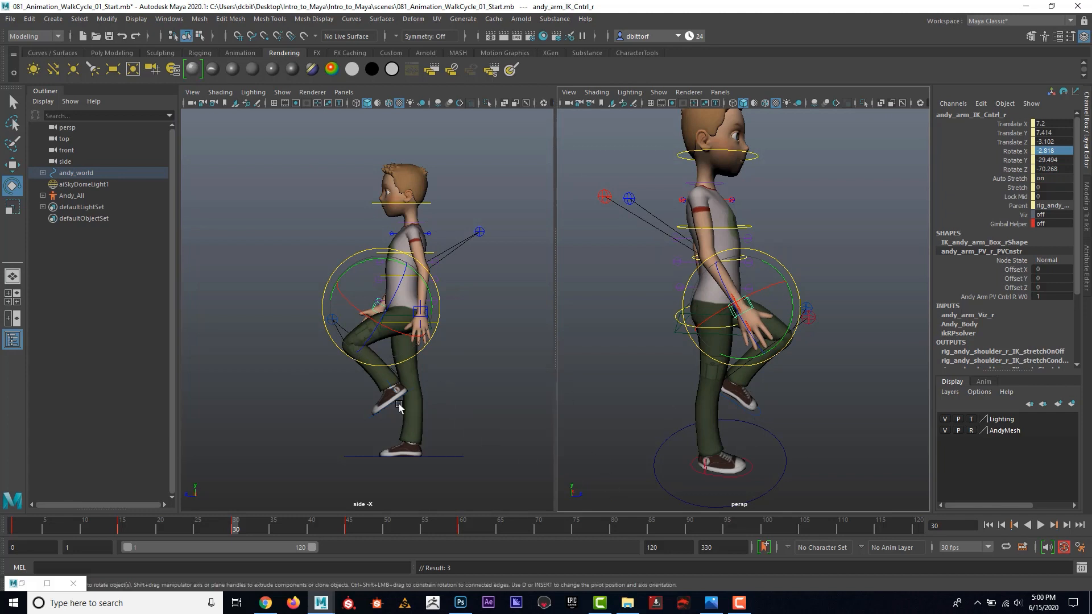
Key all foot, knee, spine, hand and elbow controls of the rig together at frame 30.
{"action": "right_click_drag", "start_coordinate": [489, 405], "coordinate": [493, 407], "text": "alt"}
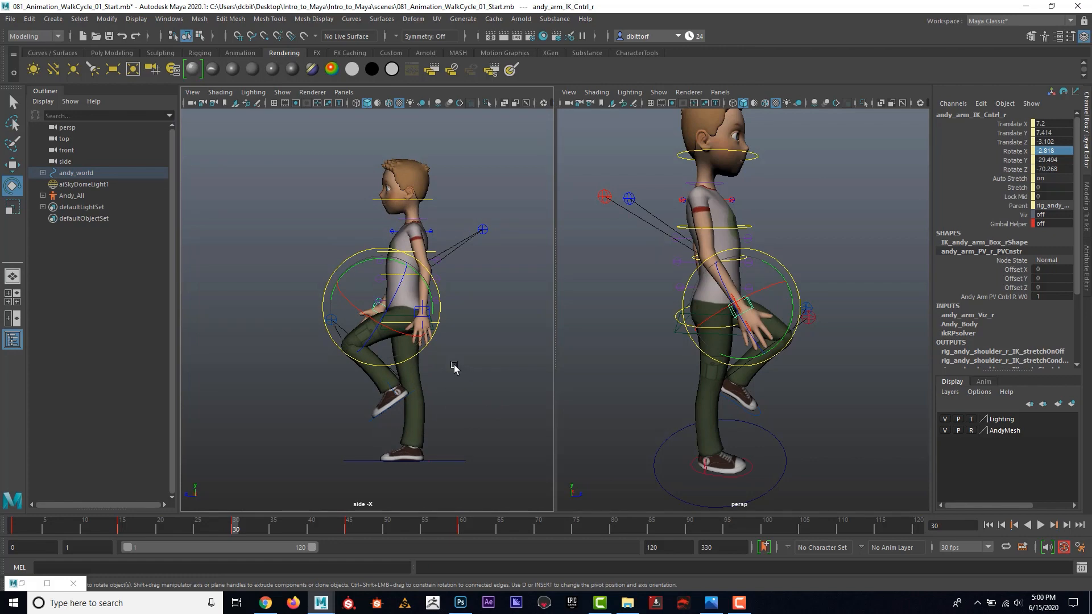
{"action": "right_click_drag", "start_coordinate": [454, 367], "coordinate": [455, 387], "text": "alt"}
{"action": "left_click_drag", "start_coordinate": [811, 362], "coordinate": [748, 395], "text": "alt"}
{"action": "left_click", "coordinate": [731, 443]}
{"action": "left_click_drag", "start_coordinate": [827, 376], "coordinate": [788, 373], "text": "alt"}
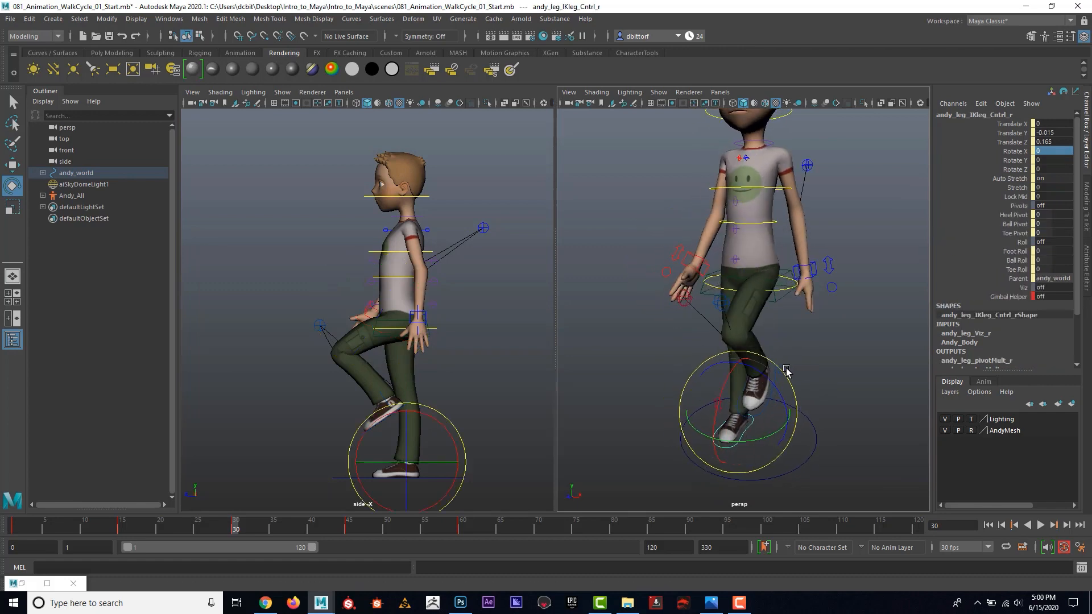
{"action": "right_click_drag", "start_coordinate": [787, 373], "coordinate": [814, 349], "text": "alt"}
{"action": "middle_click_drag", "start_coordinate": [814, 349], "coordinate": [778, 347], "text": "alt"}
{"action": "left_click", "coordinate": [778, 345]}
{"action": "right_click_drag", "start_coordinate": [779, 344], "coordinate": [745, 305], "text": "alt"}
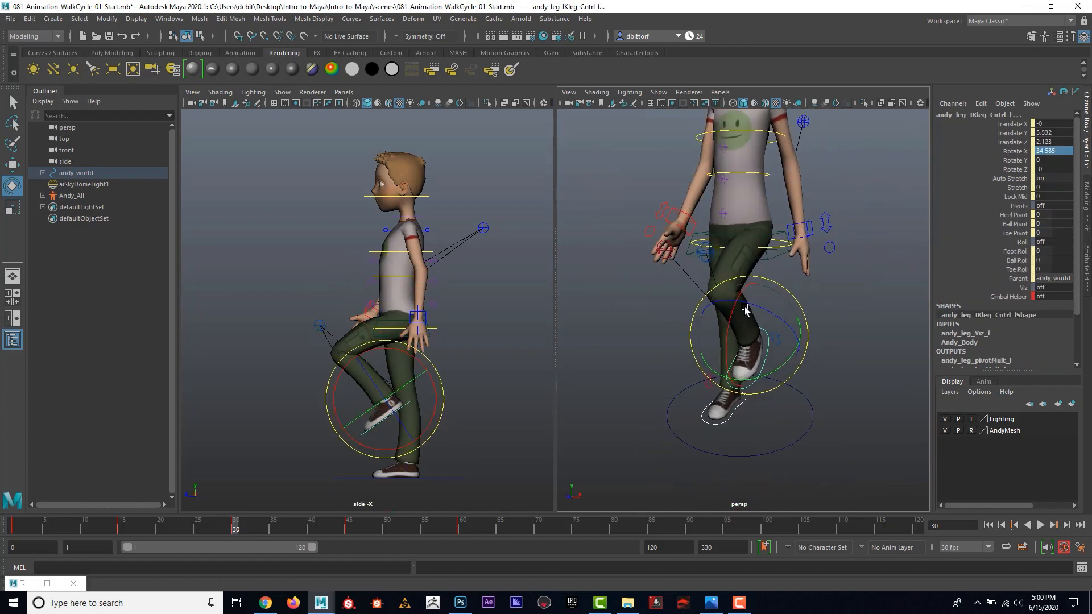
{"action": "mouse_move", "coordinate": [745, 305]}
{"action": "left_mouse_down", "text": "alt"}
{"action": "mouse_move", "coordinate": [685, 305]}
{"action": "mouse_move", "coordinate": [658, 256]}
{"action": "left_mouse_up", "text": "alt"}
{"action": "left_click", "coordinate": [670, 244]}
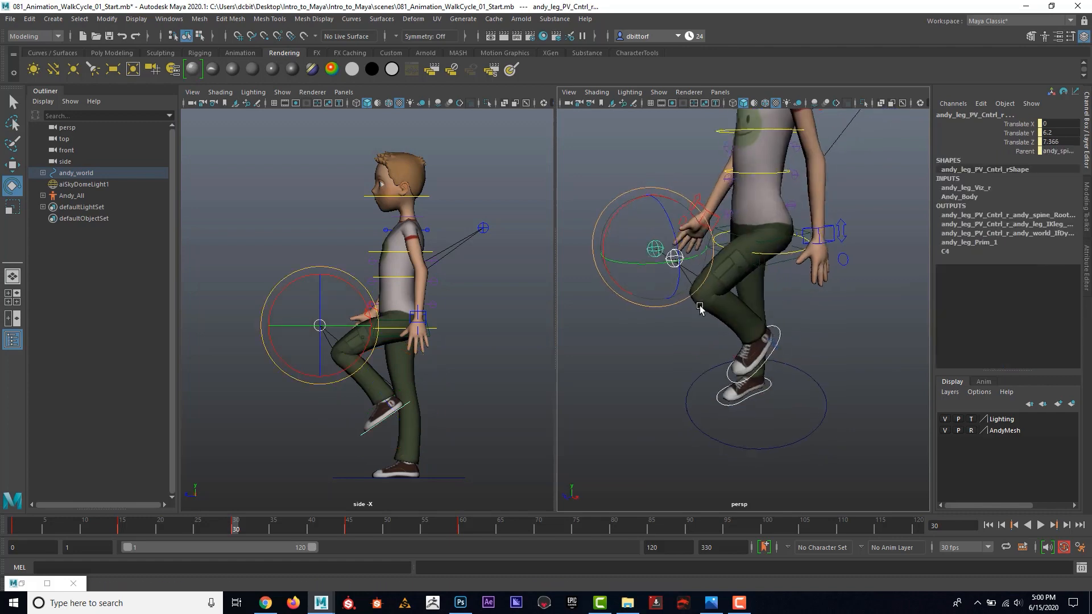
{"action": "right_click_drag", "start_coordinate": [677, 246], "coordinate": [869, 195], "text": "alt"}
{"action": "left_click", "coordinate": [880, 172]}
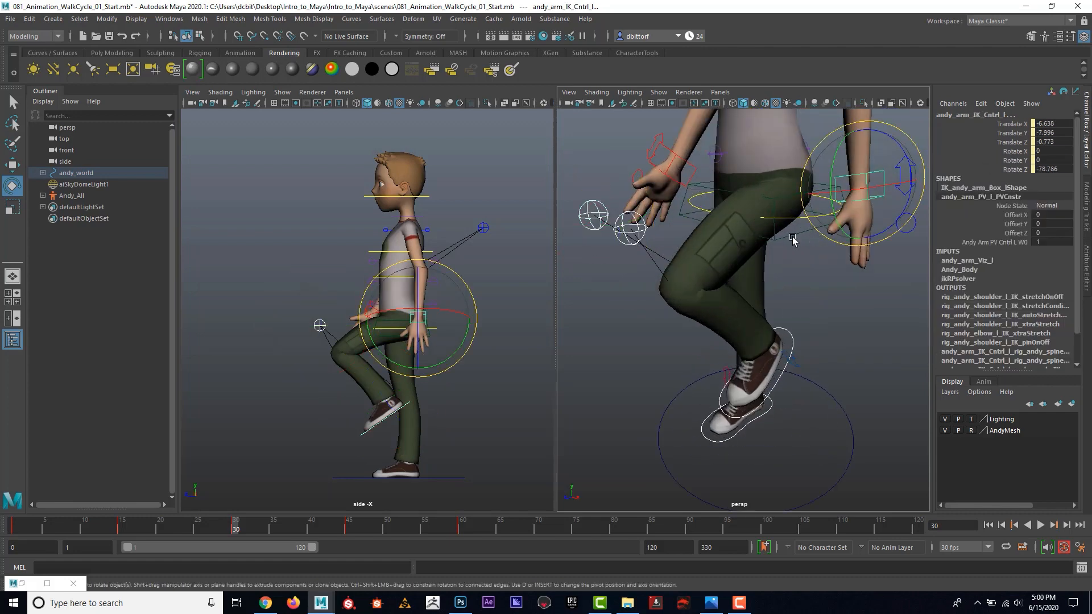
{"action": "left_click", "coordinate": [791, 236]}
{"action": "key", "text": "f"}
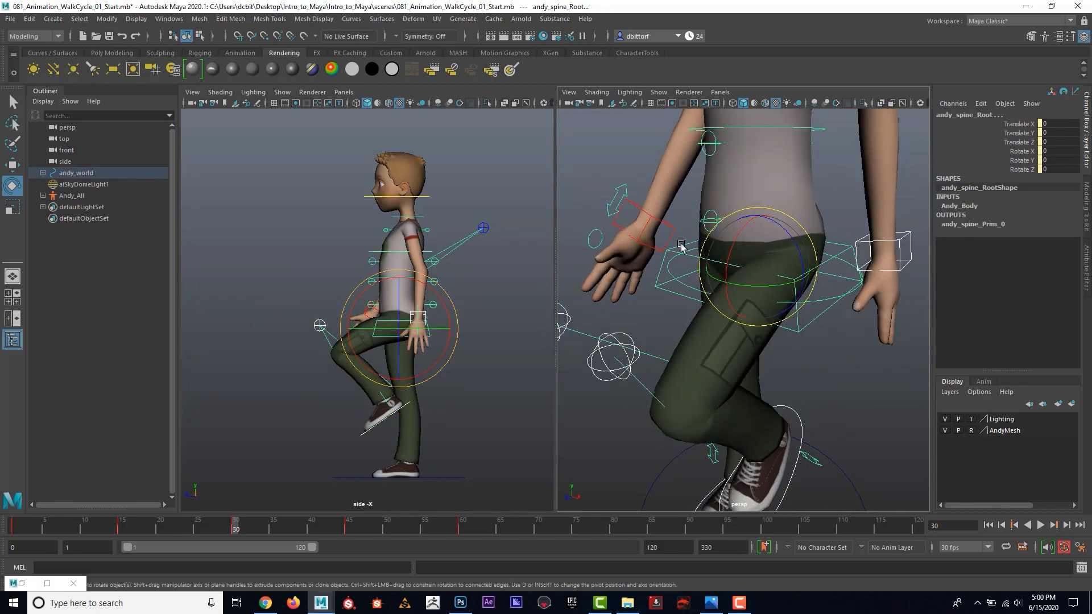
{"action": "left_click", "coordinate": [673, 229]}
{"action": "key", "text": "a"}
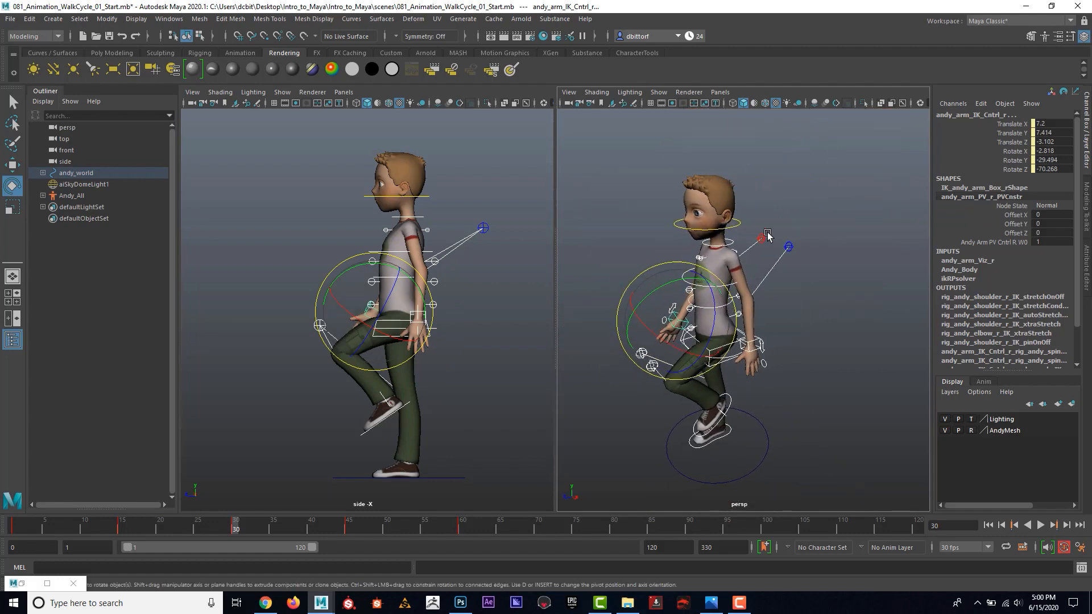
{"action": "left_click", "coordinate": [788, 247]}
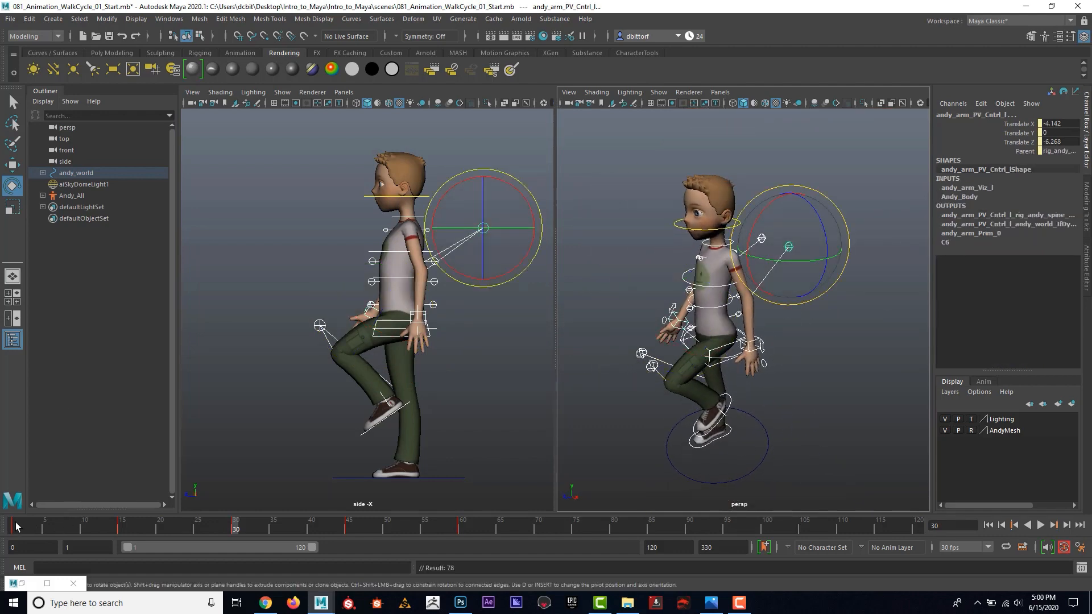
Clear the selection and scrub from frame 1 to frame 30 to compare the two passing poses.
{"action": "left_click", "coordinate": [17, 527]}
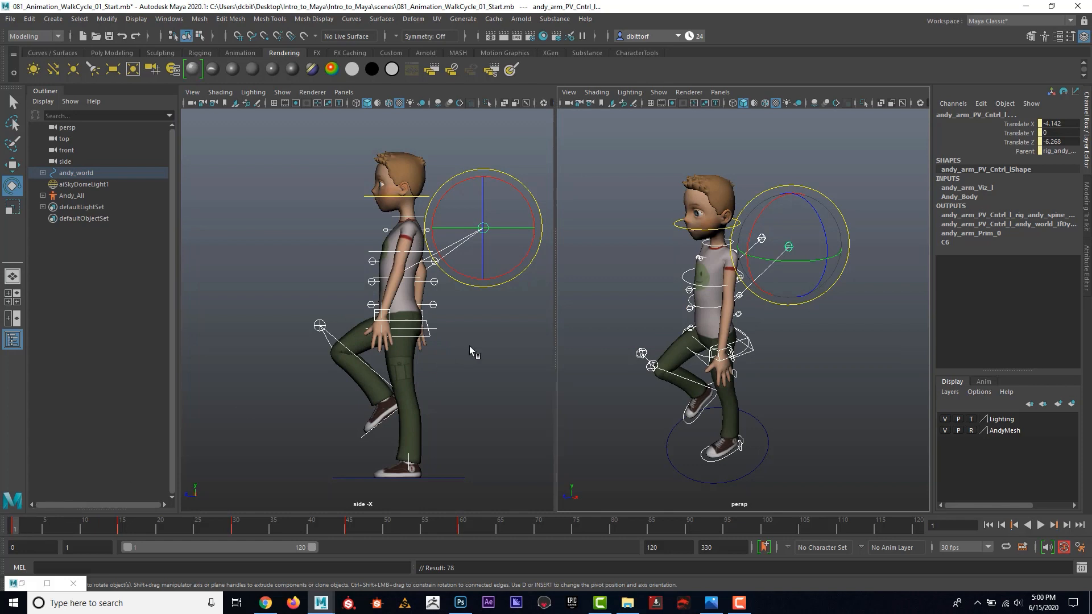
{"action": "left_click", "coordinate": [470, 346]}
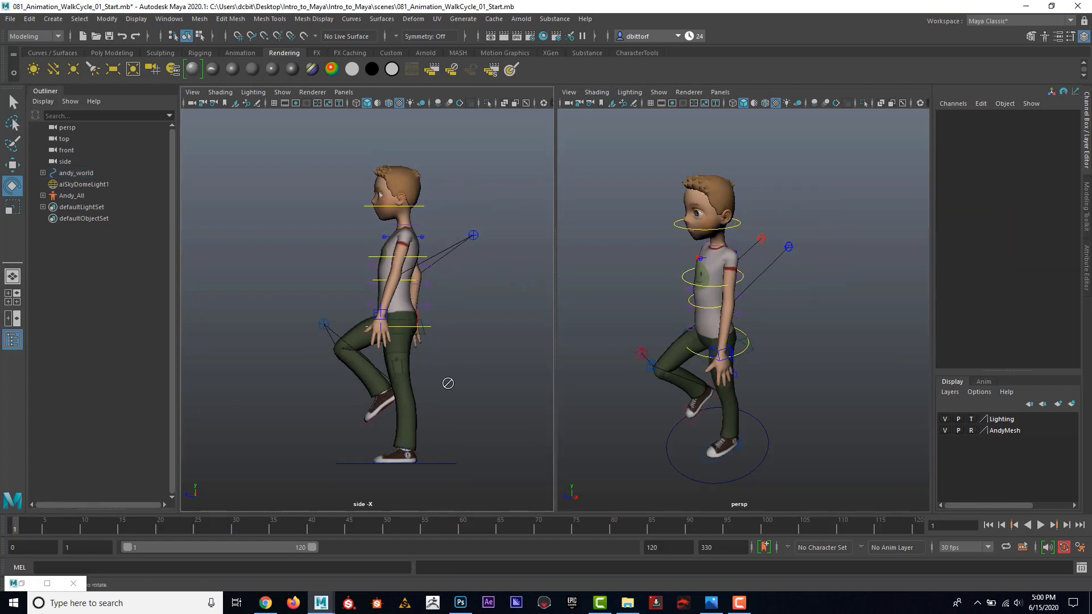
{"action": "mouse_move", "coordinate": [26, 528]}
{"action": "left_mouse_down"}
{"action": "mouse_move", "coordinate": [332, 544]}
{"action": "mouse_move", "coordinate": [210, 534]}
{"action": "mouse_move", "coordinate": [231, 532]}
{"action": "left_mouse_up"}
At frame 45, move the left foot IK control forward and the right foot IK control back to about Z -6.5.
{"action": "left_click", "coordinate": [349, 525]}
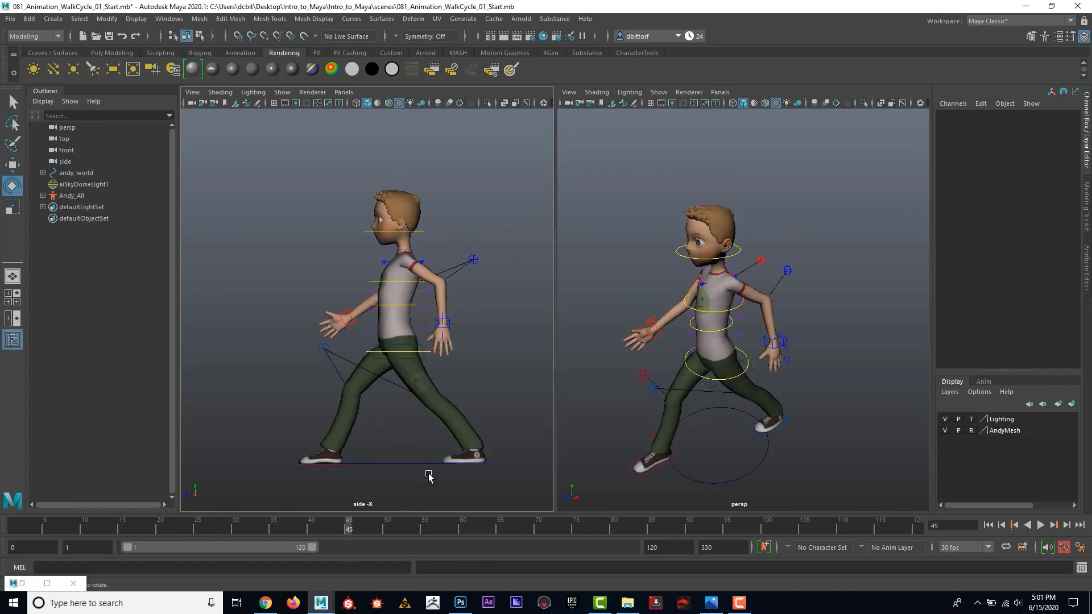
{"action": "middle_click_drag", "start_coordinate": [370, 404], "coordinate": [376, 400], "text": "alt"}
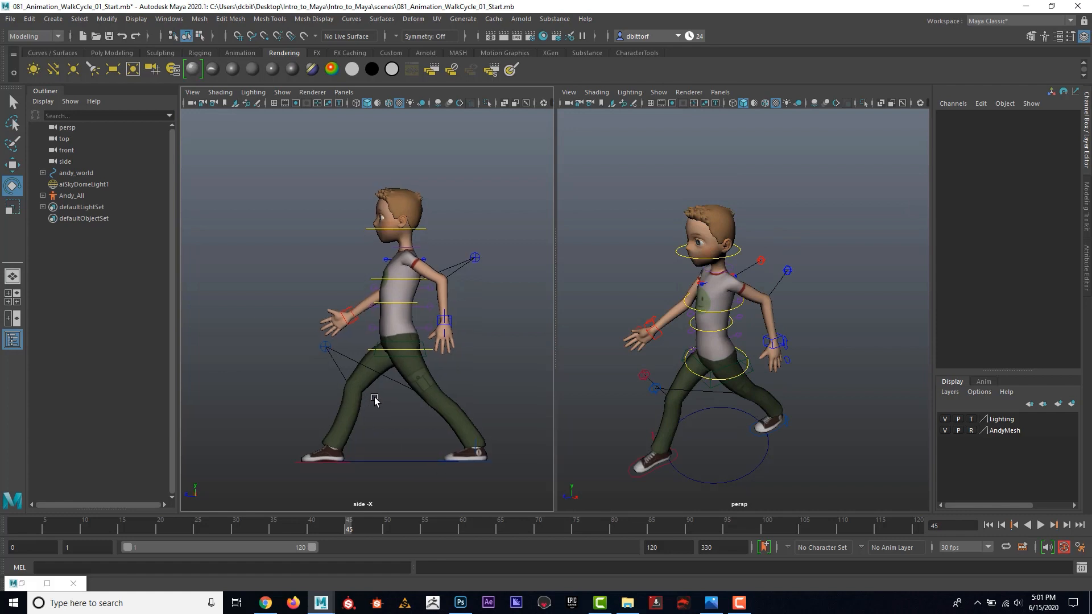
{"action": "right_click_drag", "start_coordinate": [376, 400], "coordinate": [397, 415], "text": "alt"}
{"action": "middle_click_drag", "start_coordinate": [398, 415], "coordinate": [395, 394], "text": "alt"}
{"action": "right_click_drag", "start_coordinate": [395, 395], "coordinate": [408, 405], "text": "alt"}
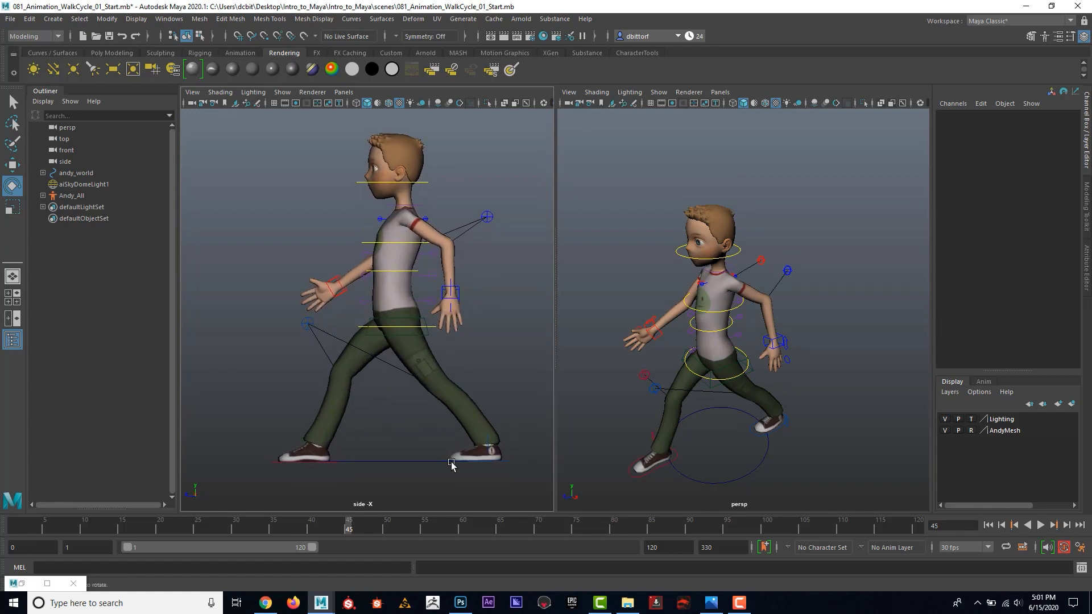
{"action": "left_click", "coordinate": [765, 434]}
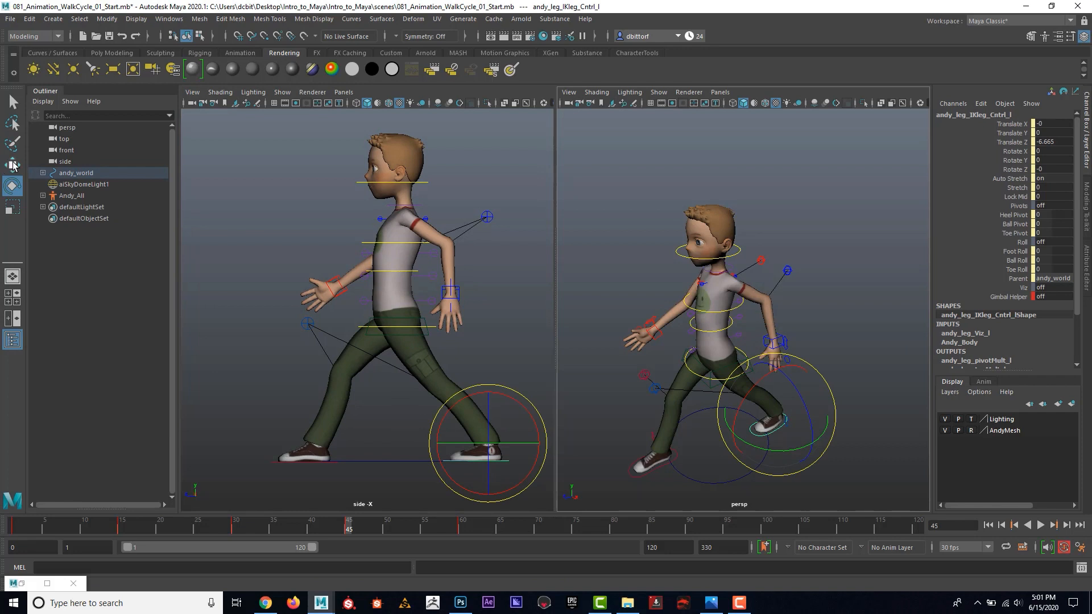
{"action": "left_click", "coordinate": [13, 165]}
{"action": "mouse_move", "coordinate": [725, 444]}
{"action": "left_mouse_down"}
{"action": "mouse_move", "coordinate": [591, 446]}
{"action": "mouse_move", "coordinate": [726, 436]}
{"action": "left_mouse_up"}
{"action": "left_click", "coordinate": [640, 469]}
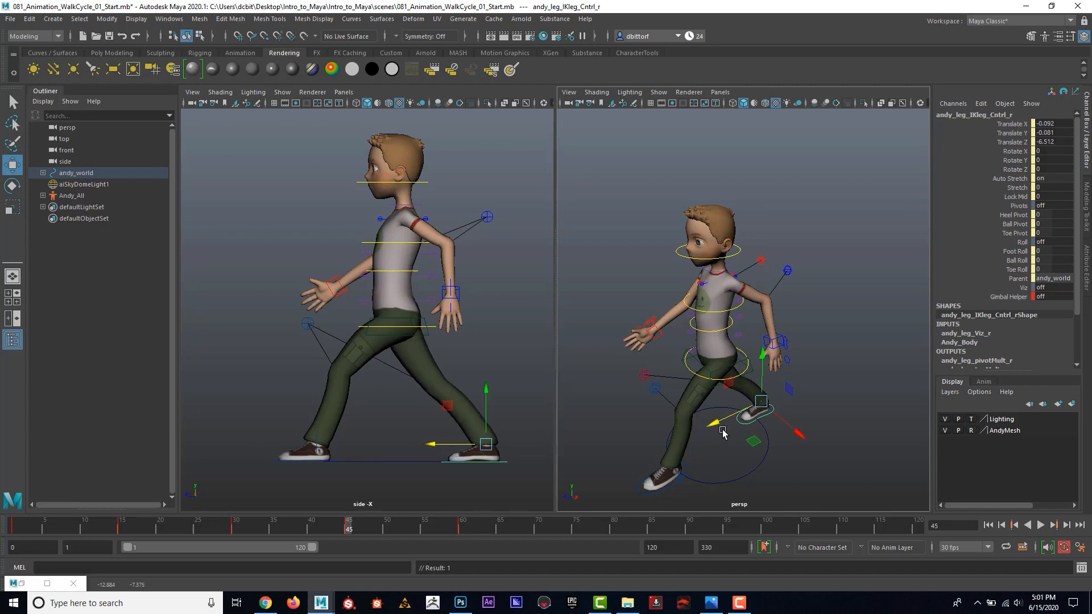
Swing the left hand IK control forward to about Z 5.6, and rotate its wrist to about -16.6, -55.2, -70.1 degrees.
{"action": "scroll", "coordinate": [459, 320], "scroll_direction": "up", "scroll_amount": 1}
{"action": "left_click", "coordinate": [460, 291]}
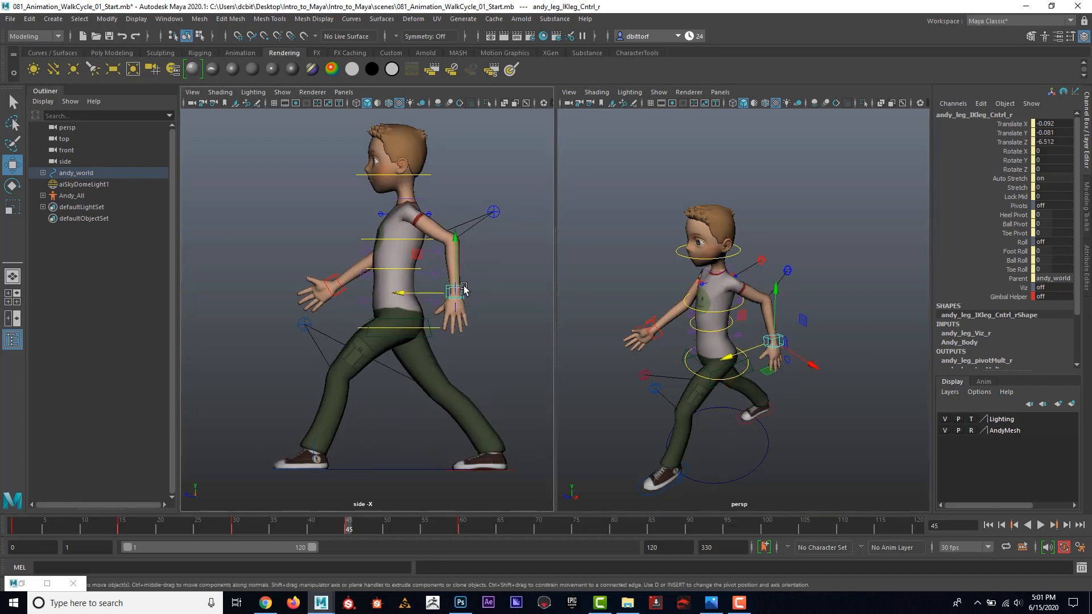
{"action": "left_click_drag", "start_coordinate": [461, 292], "coordinate": [336, 286]}
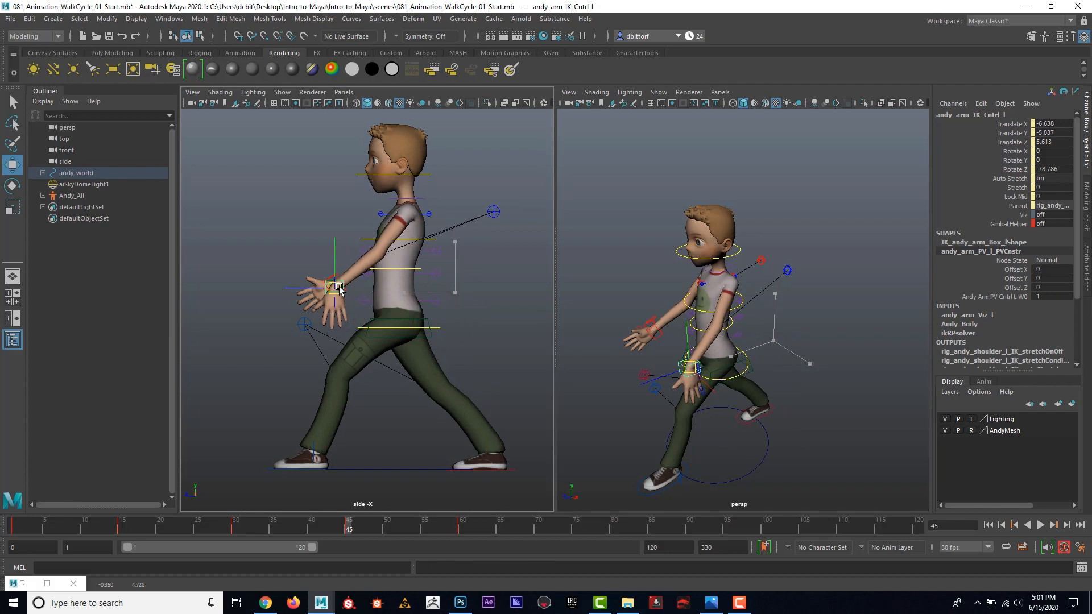
{"action": "key", "text": "e"}
{"action": "left_click_drag", "start_coordinate": [375, 256], "coordinate": [339, 285]}
{"action": "key", "text": "w"}
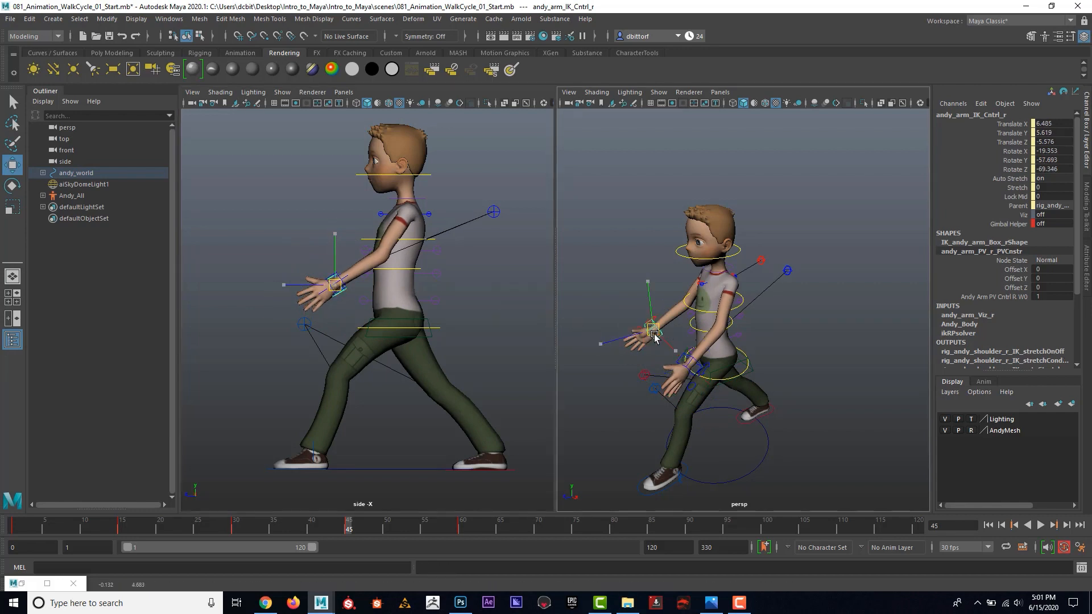
Swing the right hand IK control behind the body to about Z 3.7, and rotate its wrist to about -10.2, 4.6, -86.7 degrees.
{"action": "left_click", "coordinate": [716, 329]}
{"action": "left_click_drag", "start_coordinate": [716, 332], "coordinate": [789, 357]}
{"action": "left_click_drag", "start_coordinate": [680, 359], "coordinate": [711, 369], "text": "alt"}
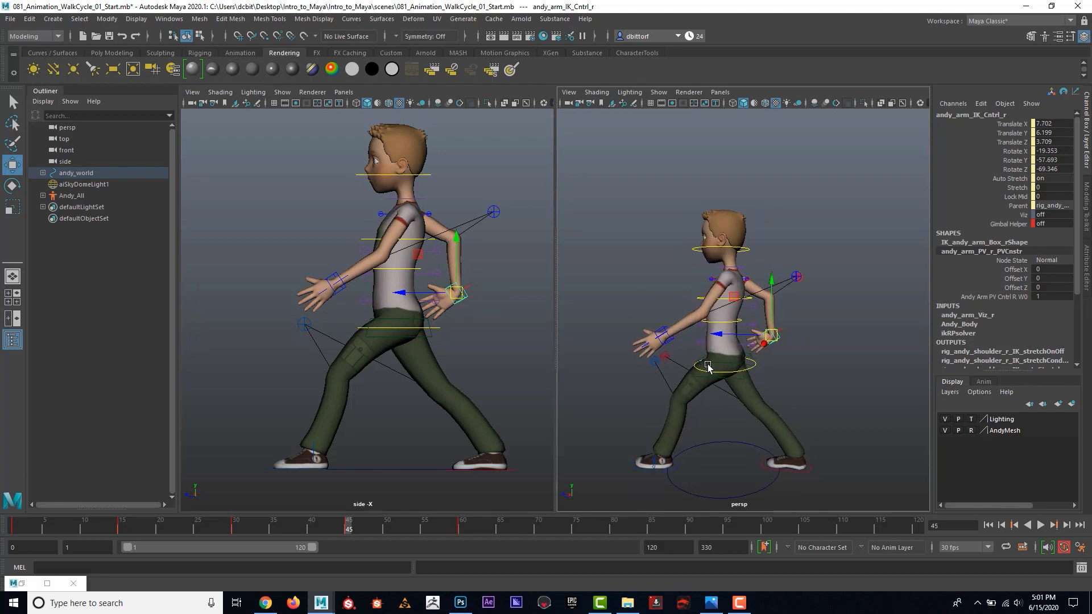
{"action": "right_click_drag", "start_coordinate": [710, 369], "coordinate": [817, 386], "text": "alt"}
{"action": "key", "text": "e"}
{"action": "left_click_drag", "start_coordinate": [832, 337], "coordinate": [772, 288]}
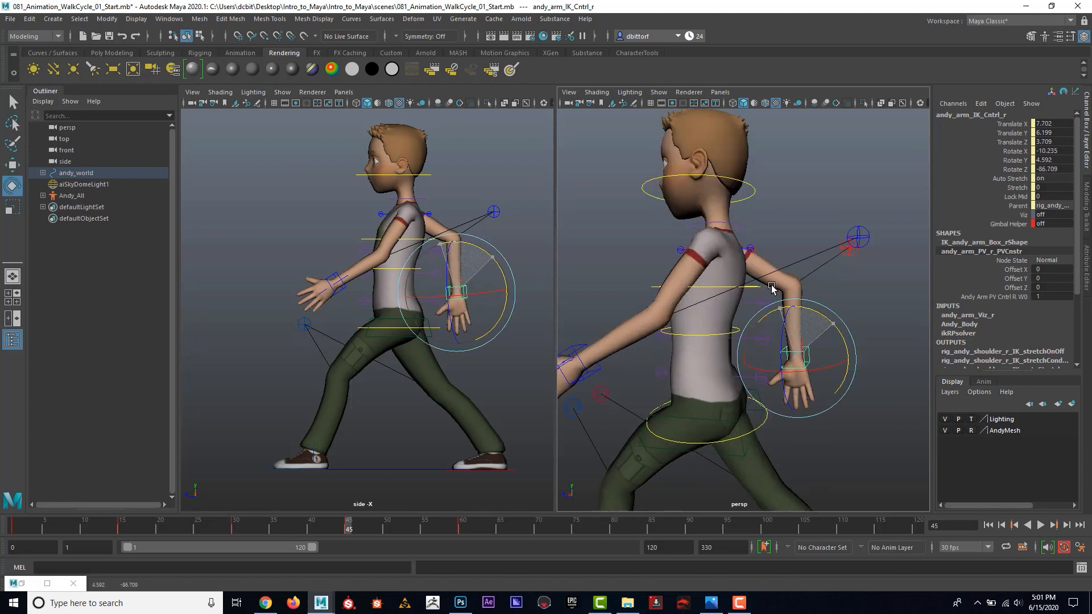
{"action": "right_click_drag", "start_coordinate": [772, 287], "coordinate": [732, 330], "text": "alt"}
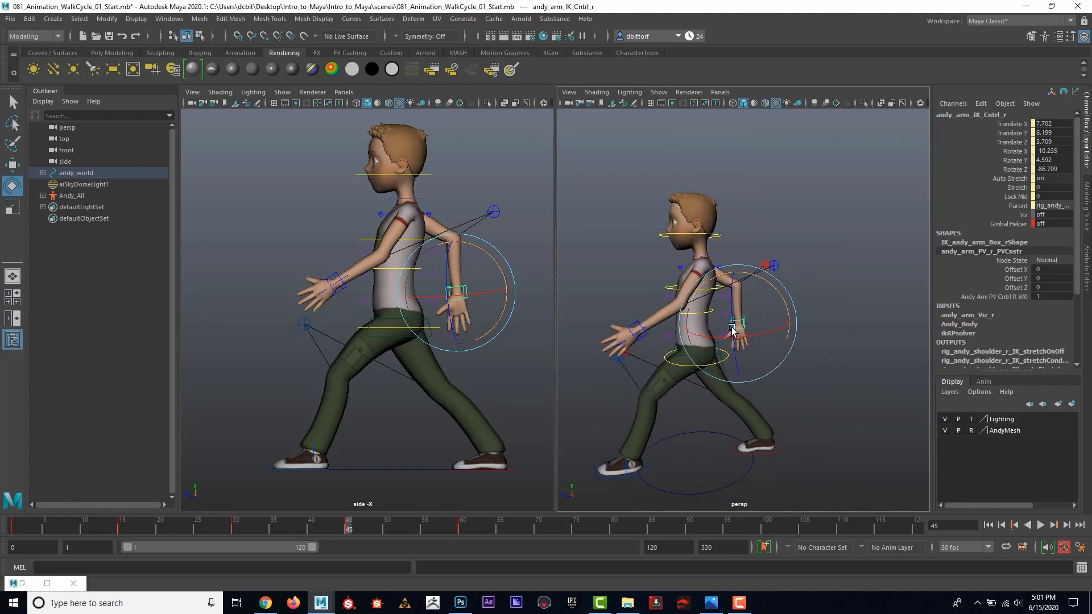
Refine the right hand IK control's position behind the body to about X 6.7, Y 6.4, Z 4.
{"action": "left_click_drag", "start_coordinate": [732, 330], "coordinate": [568, 332], "text": "alt"}
{"action": "left_click", "coordinate": [18, 166]}
{"action": "key", "text": "shift+w"}
{"action": "scroll", "coordinate": [767, 334], "scroll_direction": "down", "scroll_amount": 3}
{"action": "scroll", "coordinate": [710, 340], "scroll_direction": "up", "scroll_amount": 3}
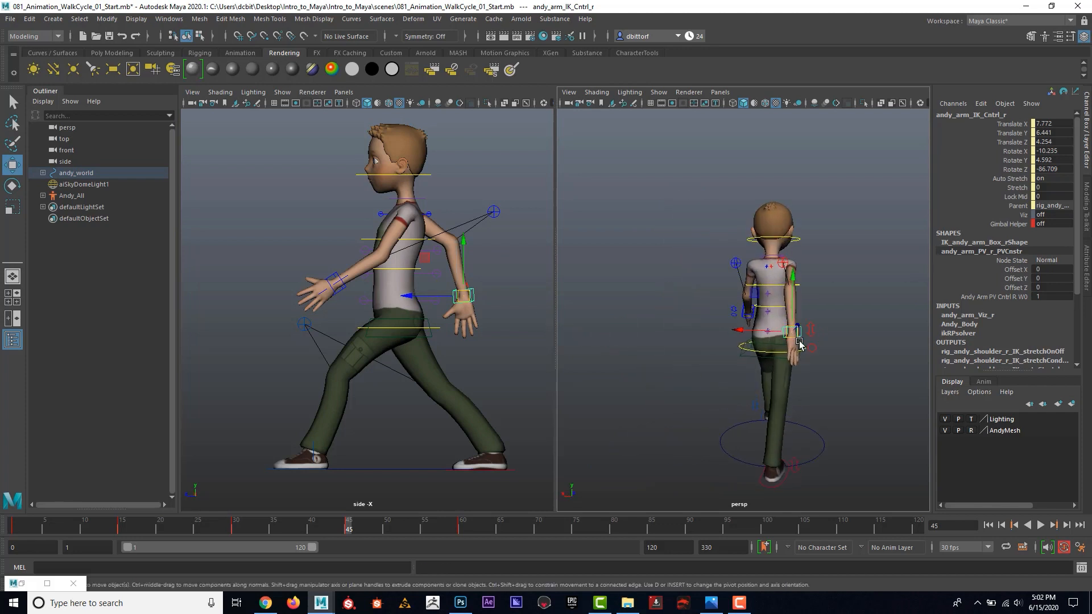
{"action": "left_click_drag", "start_coordinate": [795, 335], "coordinate": [868, 341]}
Key all foot, knee, spine, hand and elbow controls of the rig together at frame 45.
{"action": "middle_click_drag", "start_coordinate": [786, 330], "coordinate": [817, 321], "text": "alt"}
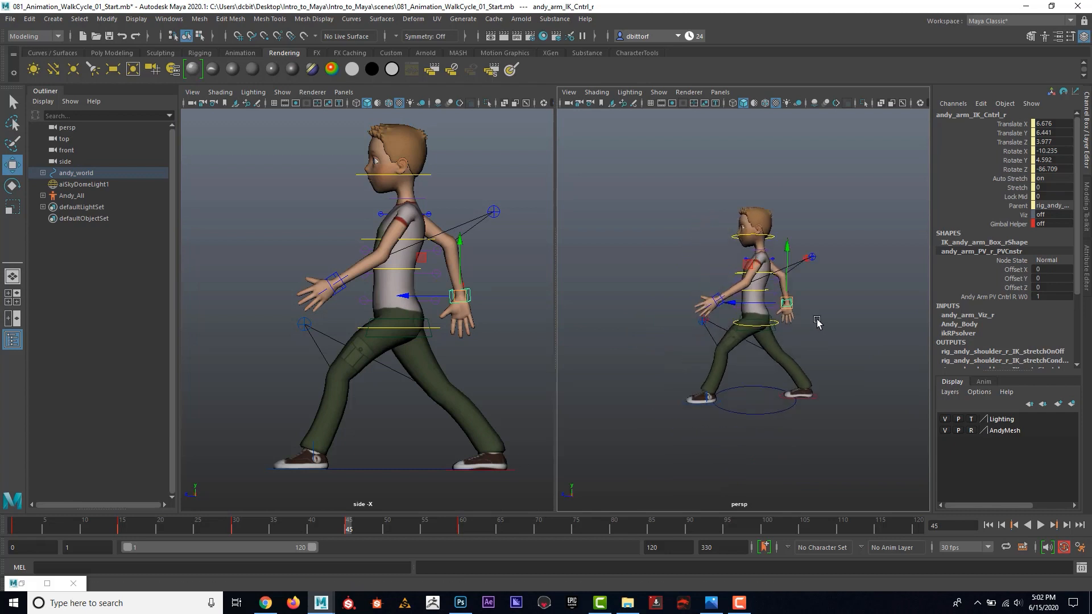
{"action": "right_click_drag", "start_coordinate": [817, 321], "coordinate": [835, 335], "text": "alt"}
{"action": "left_click_drag", "start_coordinate": [834, 334], "coordinate": [809, 330], "text": "alt"}
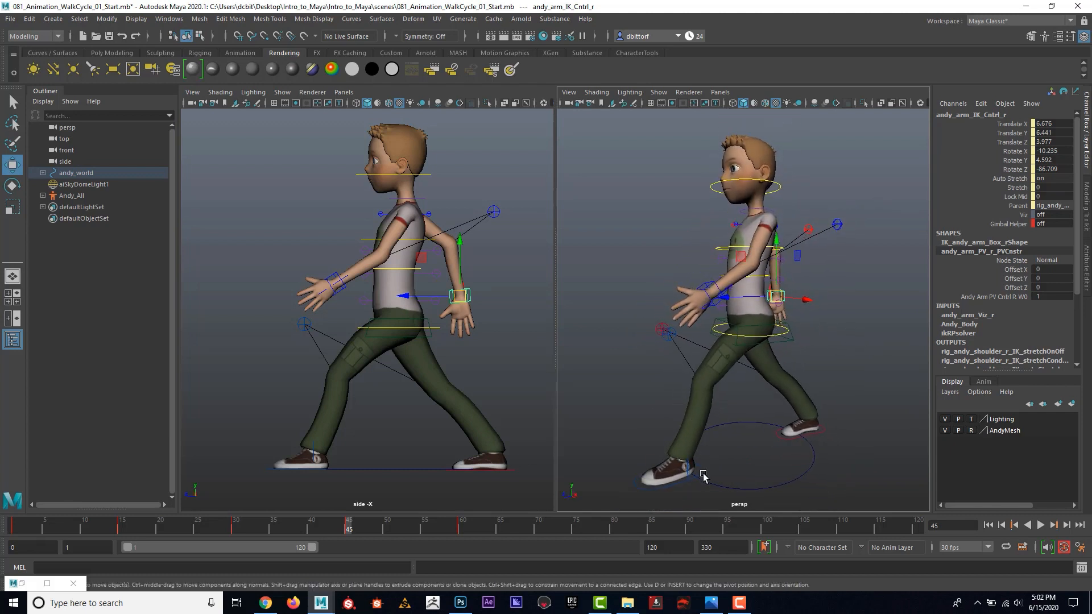
{"action": "left_click", "coordinate": [681, 481]}
{"action": "left_click", "coordinate": [825, 433]}
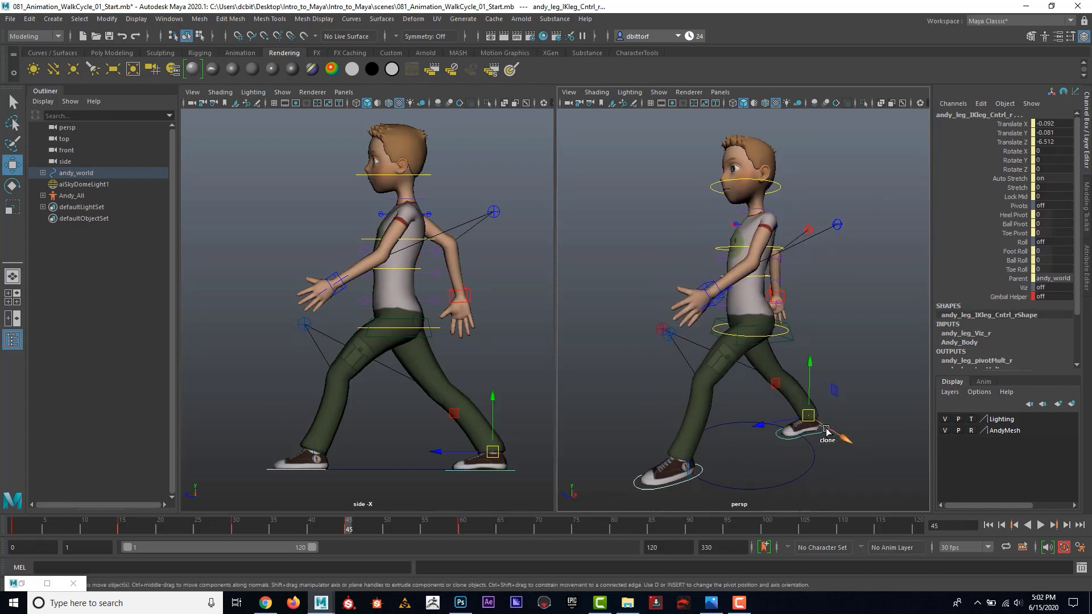
{"action": "right_click_drag", "start_coordinate": [702, 378], "coordinate": [811, 360], "text": "alt"}
{"action": "left_click", "coordinate": [820, 359]}
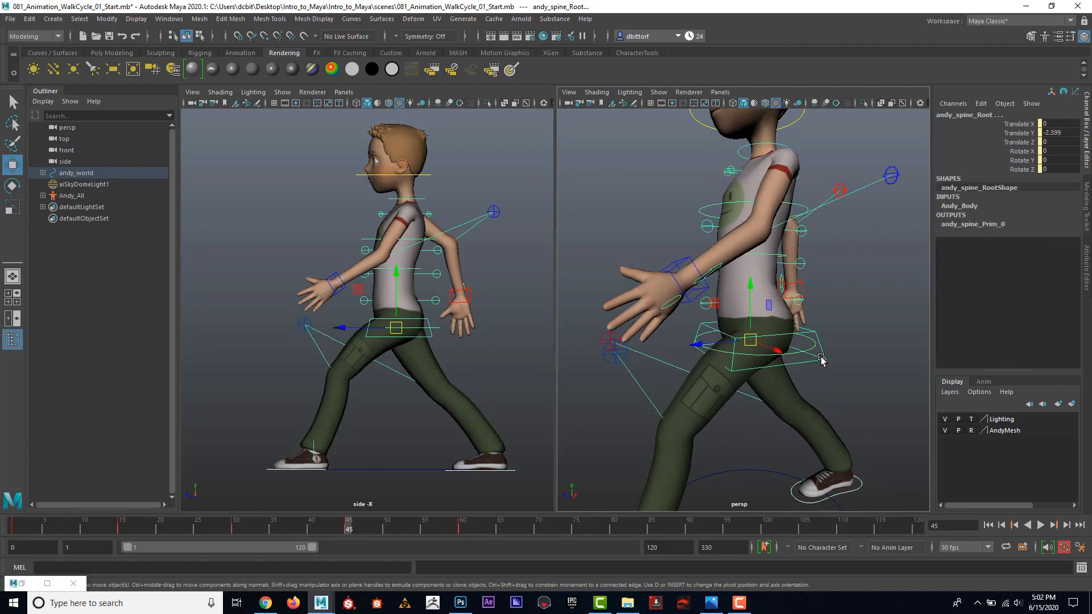
{"action": "left_click", "coordinate": [604, 346]}
{"action": "left_click_drag", "start_coordinate": [605, 348], "coordinate": [662, 303], "text": "alt"}
{"action": "left_click", "coordinate": [659, 299]}
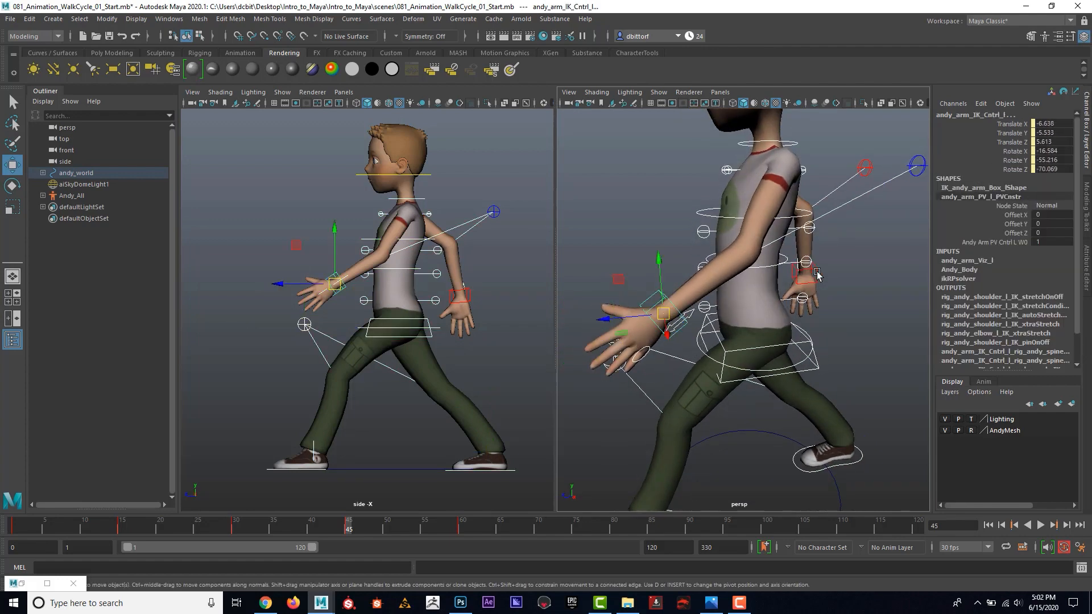
{"action": "left_click", "coordinate": [817, 270]}
{"action": "middle_click_drag", "start_coordinate": [884, 251], "coordinate": [817, 270], "text": "alt"}
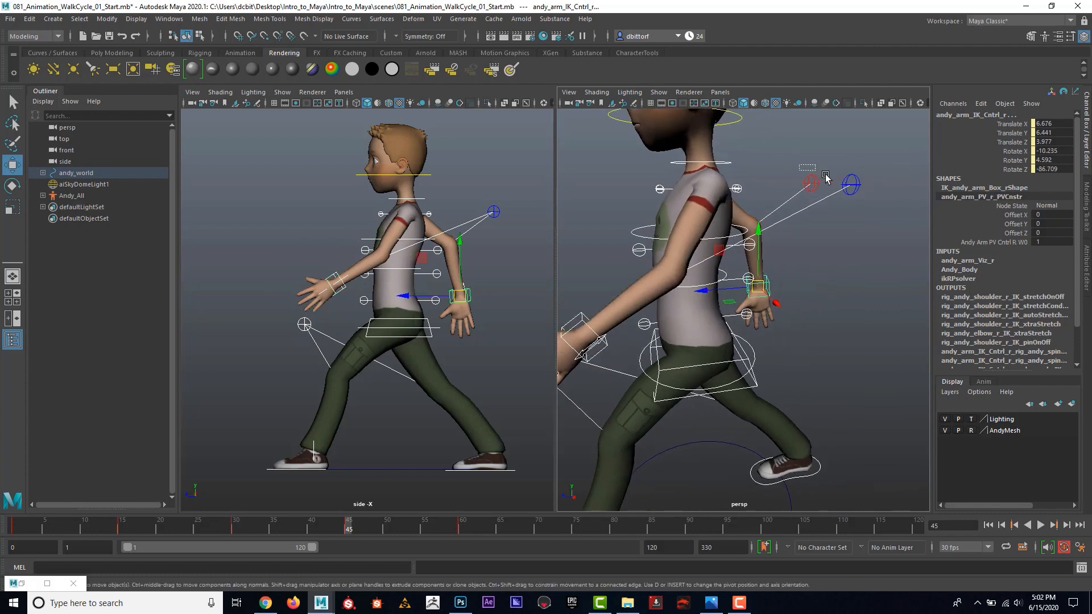
{"action": "left_click", "coordinate": [861, 189]}
{"action": "right_click_drag", "start_coordinate": [883, 274], "coordinate": [813, 270], "text": "alt"}
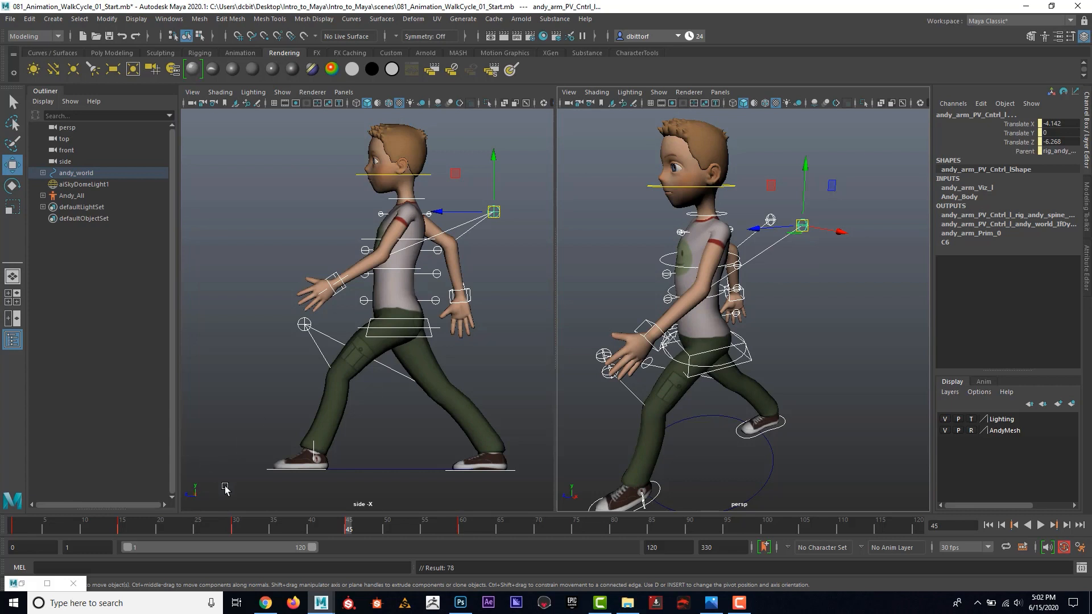
Set the end time of the playback range to frame 60.
{"action": "right_click_drag", "start_coordinate": [419, 446], "coordinate": [387, 410], "text": "alt"}
{"action": "middle_click_drag", "start_coordinate": [387, 410], "coordinate": [398, 419], "text": "alt"}
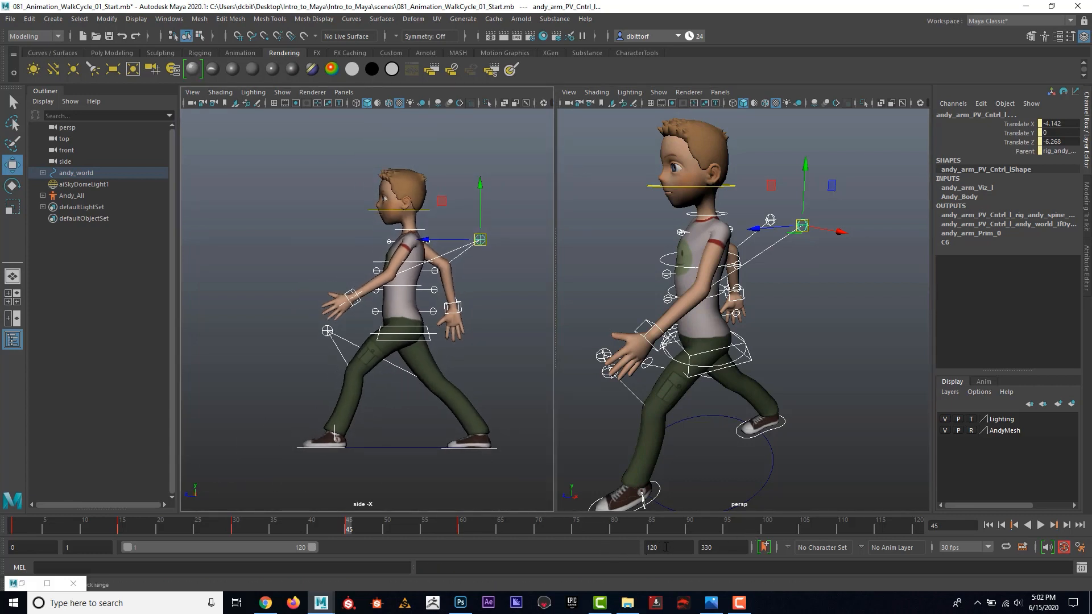
{"action": "left_click_drag", "start_coordinate": [667, 547], "coordinate": [642, 549]}
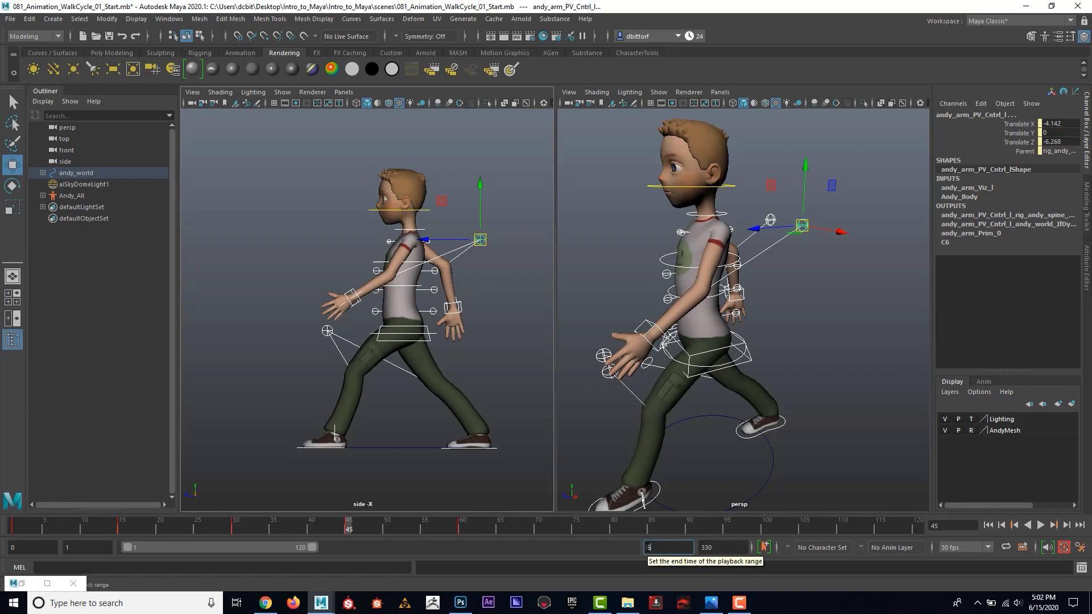
{"action": "type", "text": "60"}
{"action": "key", "text": "Return"}
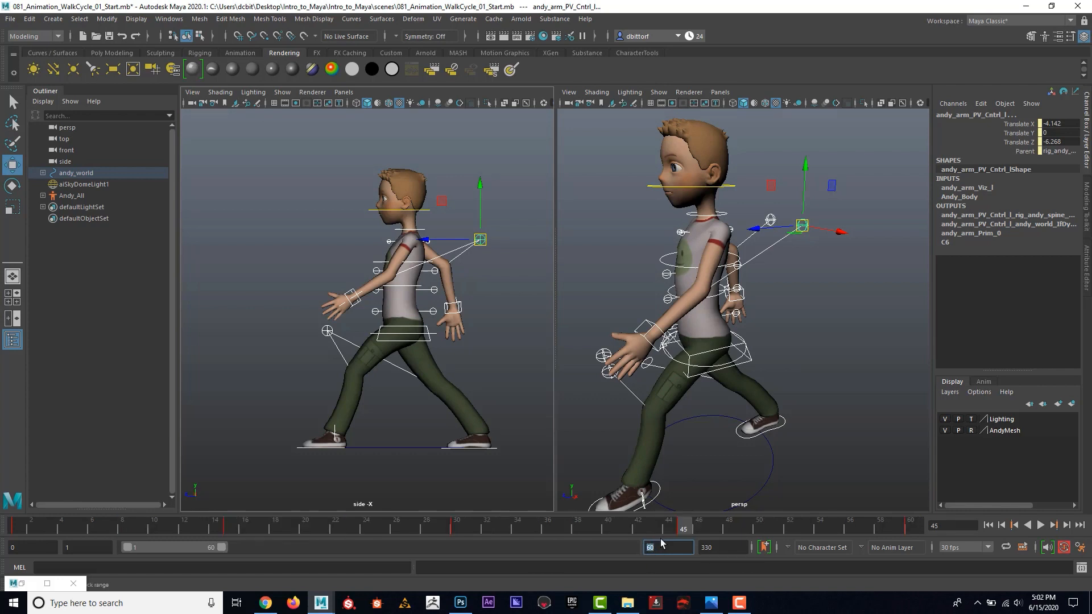
Return to frame 1, clear the selection and play back the walk cycle.
{"action": "left_click", "coordinate": [988, 525]}
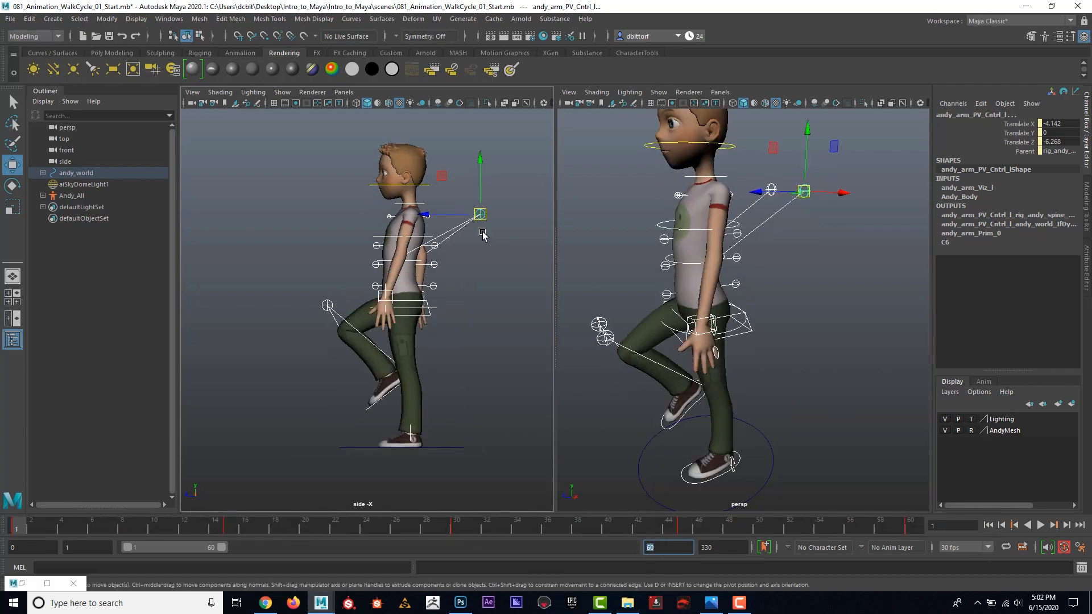
{"action": "left_click", "coordinate": [502, 277]}
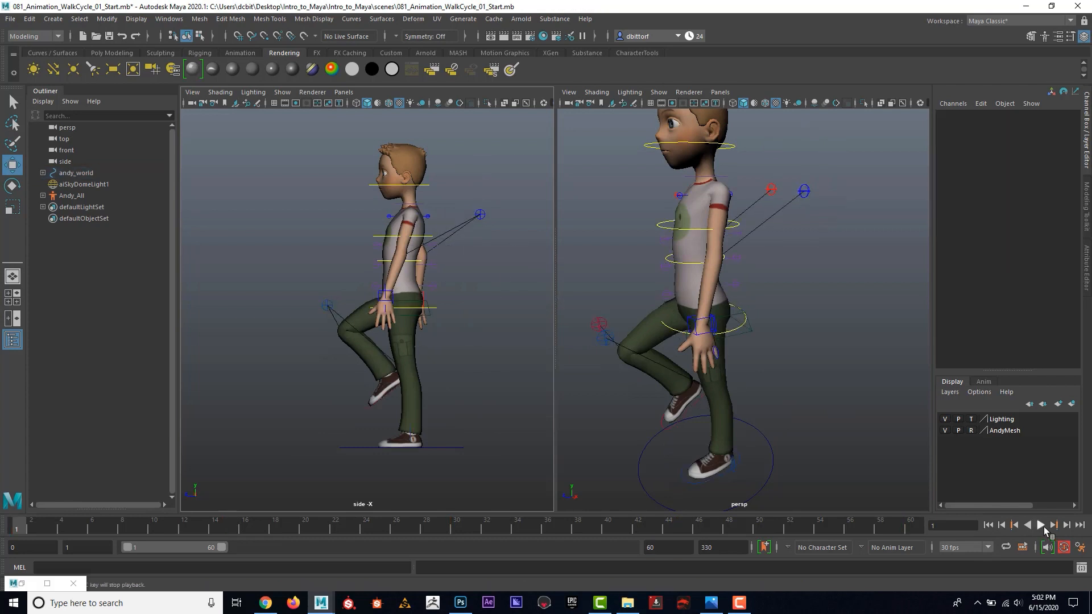
{"action": "left_click", "coordinate": [1041, 525]}
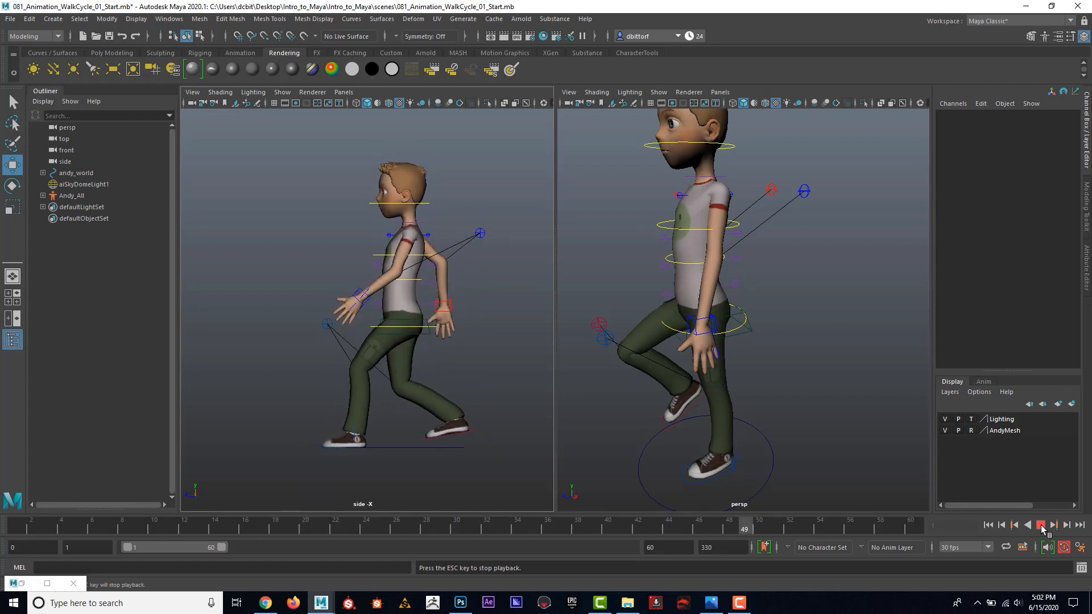
Stop the playback and replay the walk cycle from frame 1 in the side view.
{"action": "left_click", "coordinate": [1041, 525]}
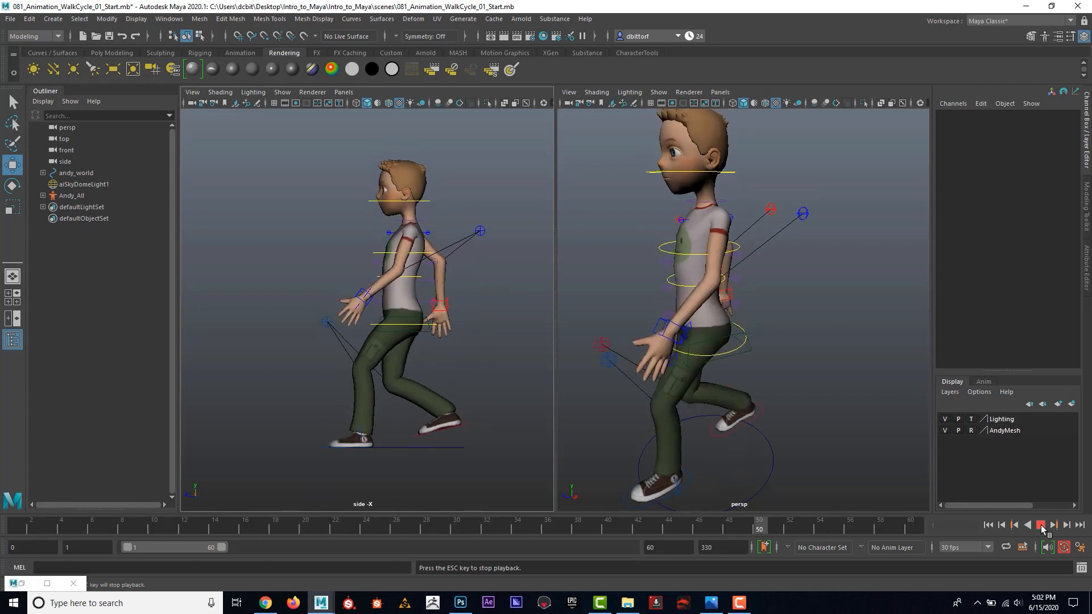
{"action": "left_click", "coordinate": [18, 530]}
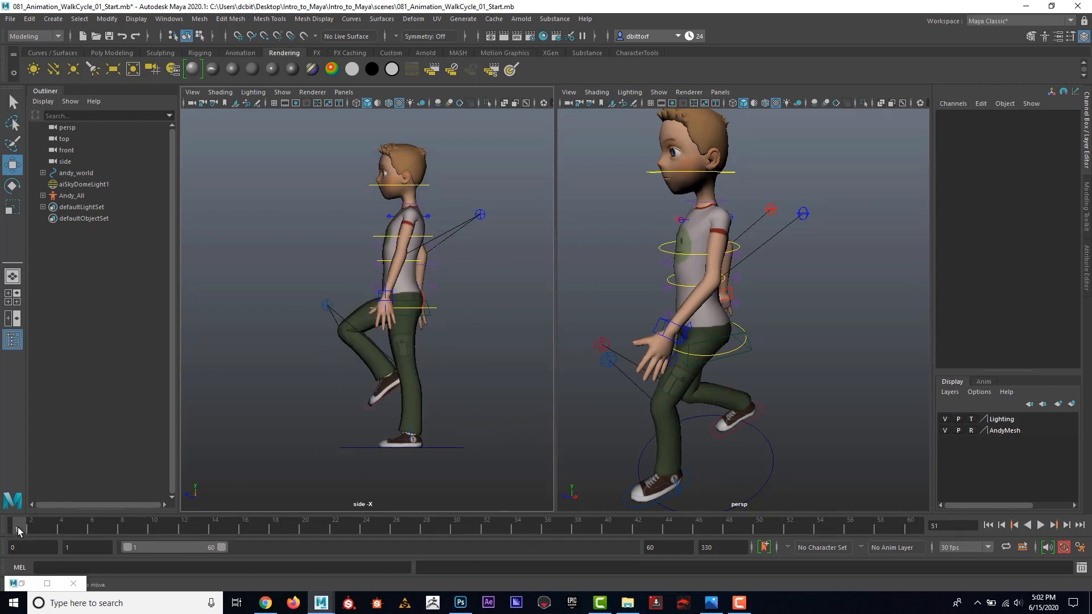
{"action": "key", "text": "alt+v"}
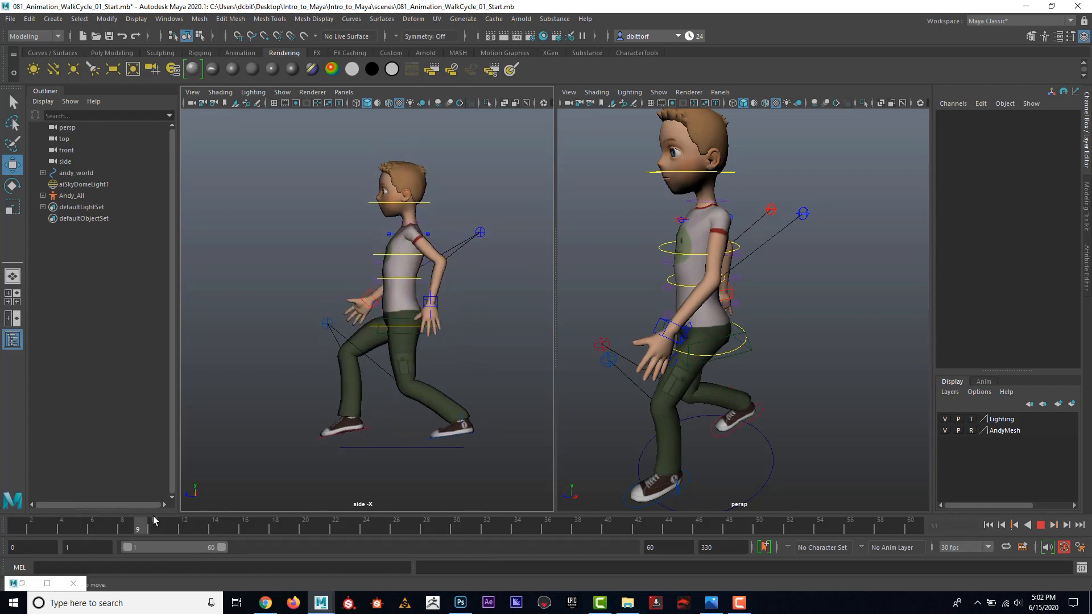
At frame 15, lower the left foot control to about Y 0.04, flatten its X rotation to about 0.2, and key it.
{"action": "left_click_drag", "start_coordinate": [153, 520], "coordinate": [230, 524]}
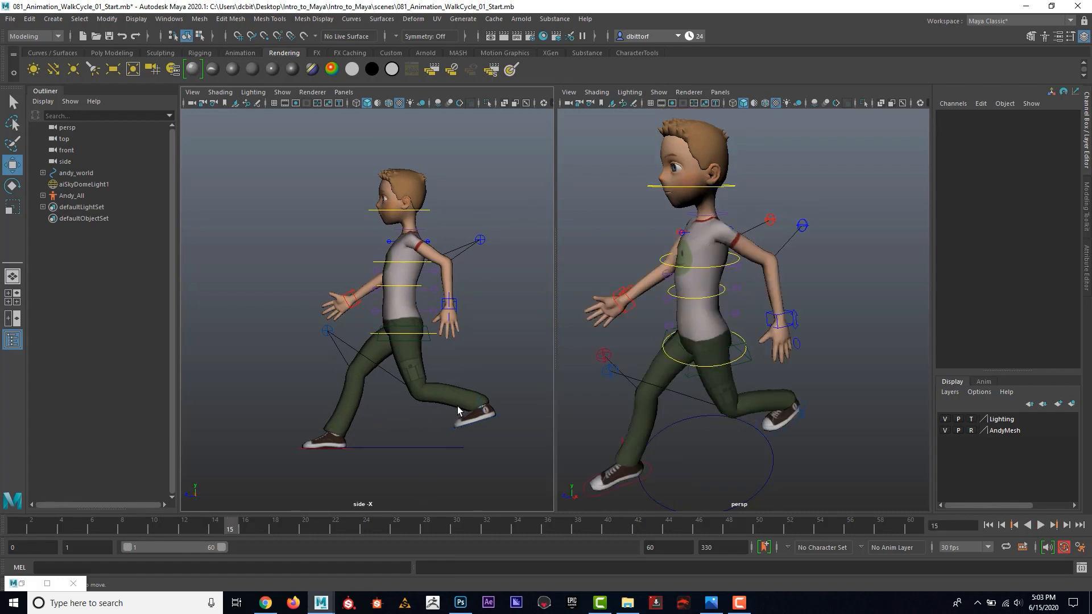
{"action": "left_click", "coordinate": [500, 414]}
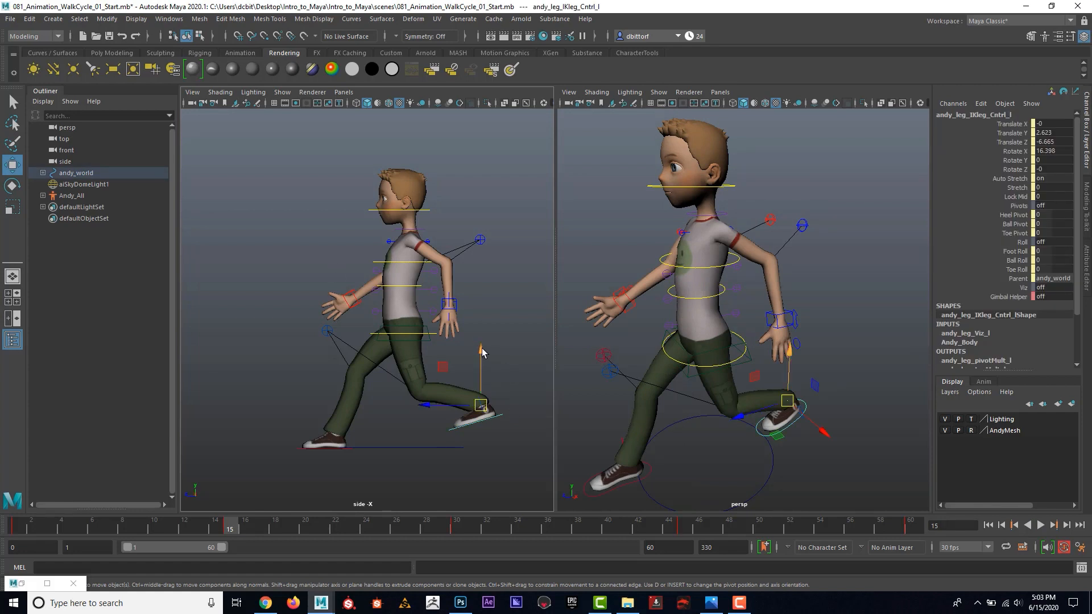
{"action": "left_click_drag", "start_coordinate": [482, 352], "coordinate": [483, 379]}
{"action": "left_click", "coordinate": [13, 186]}
{"action": "key", "text": "w"}
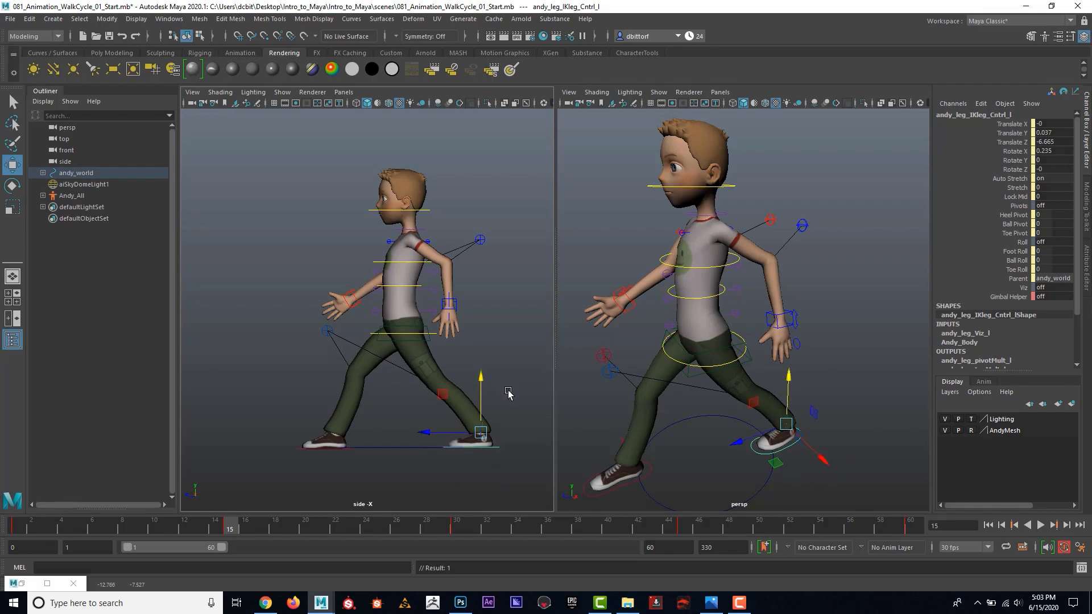
{"action": "key", "text": "s"}
Replay the walk cycle from frame 1 to review the left foot's motion, and stop the playback.
{"action": "left_click", "coordinate": [25, 528]}
{"action": "key", "text": "alt+v"}
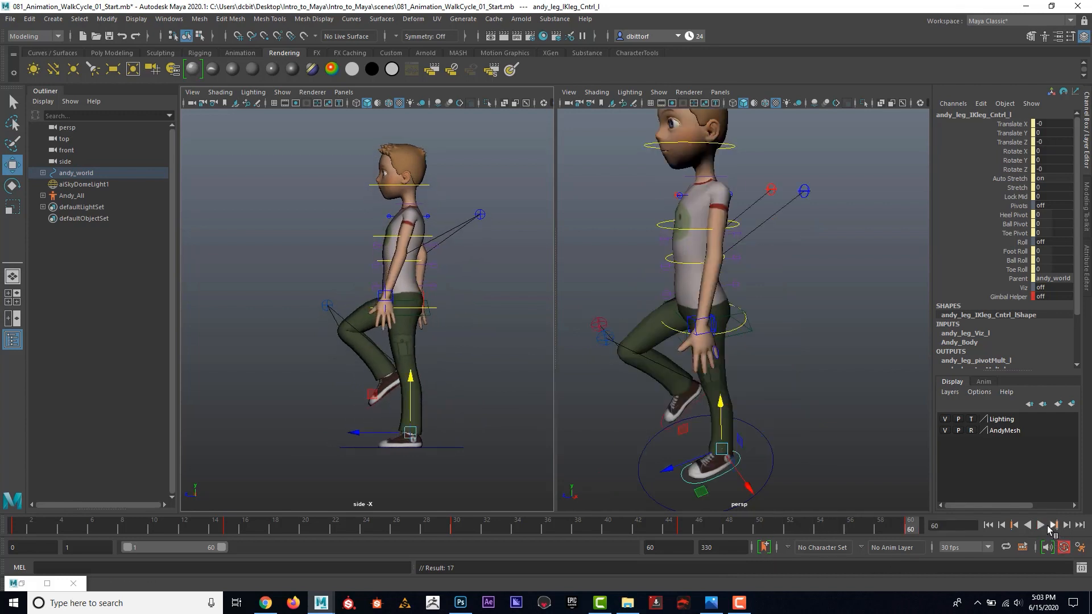
{"action": "left_click", "coordinate": [1040, 525]}
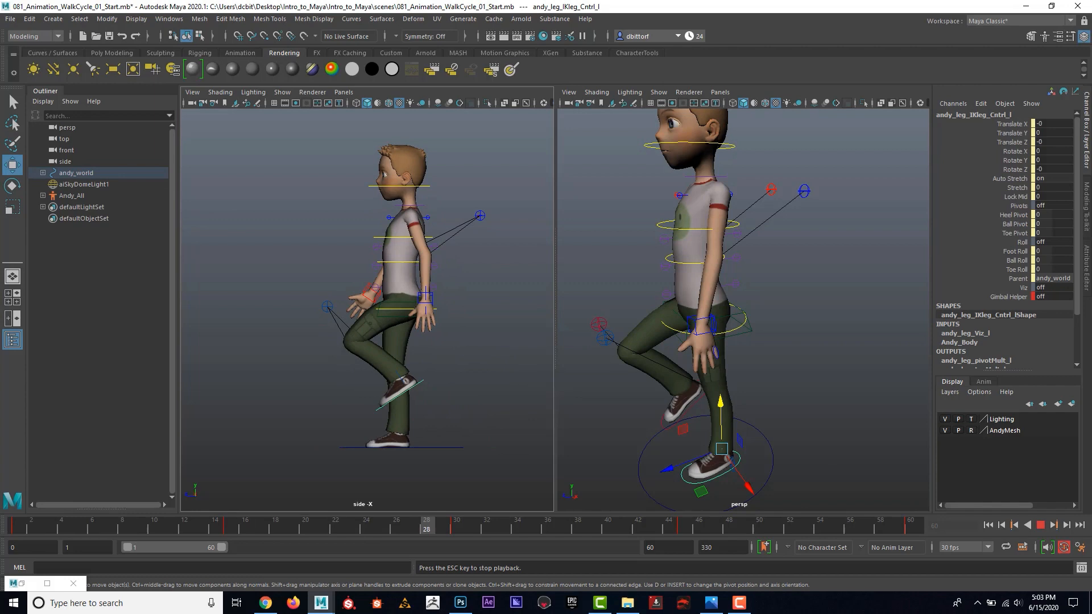
{"action": "left_click", "coordinate": [1041, 526]}
Open the WalkCycleReference.jpg image to review the key poses from frame 1 to 60, and close it.
{"action": "left_click", "coordinate": [627, 603]}
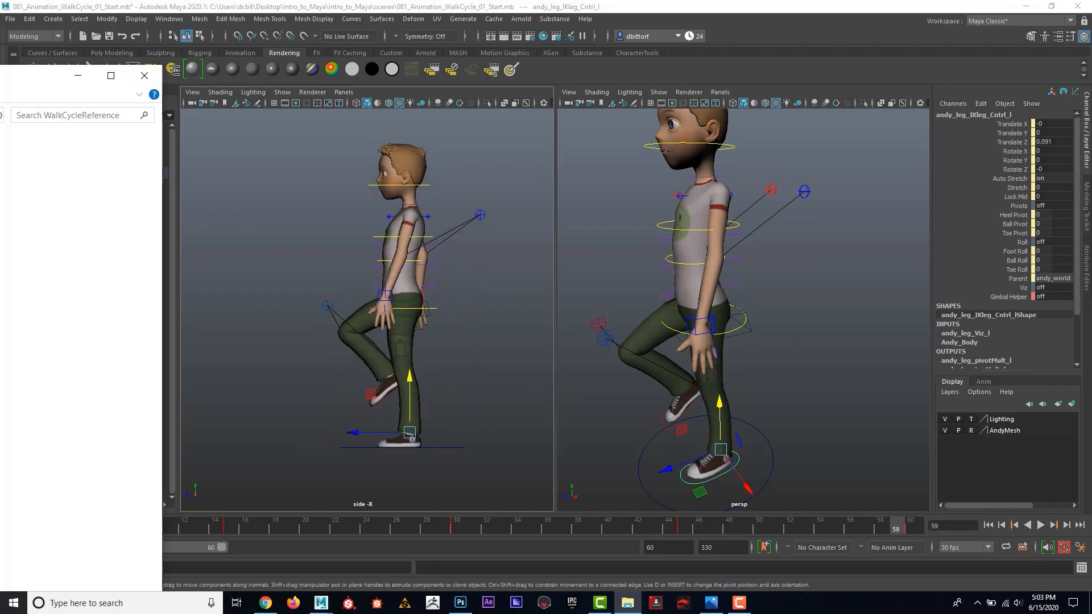
{"action": "left_click", "coordinate": [627, 604]}
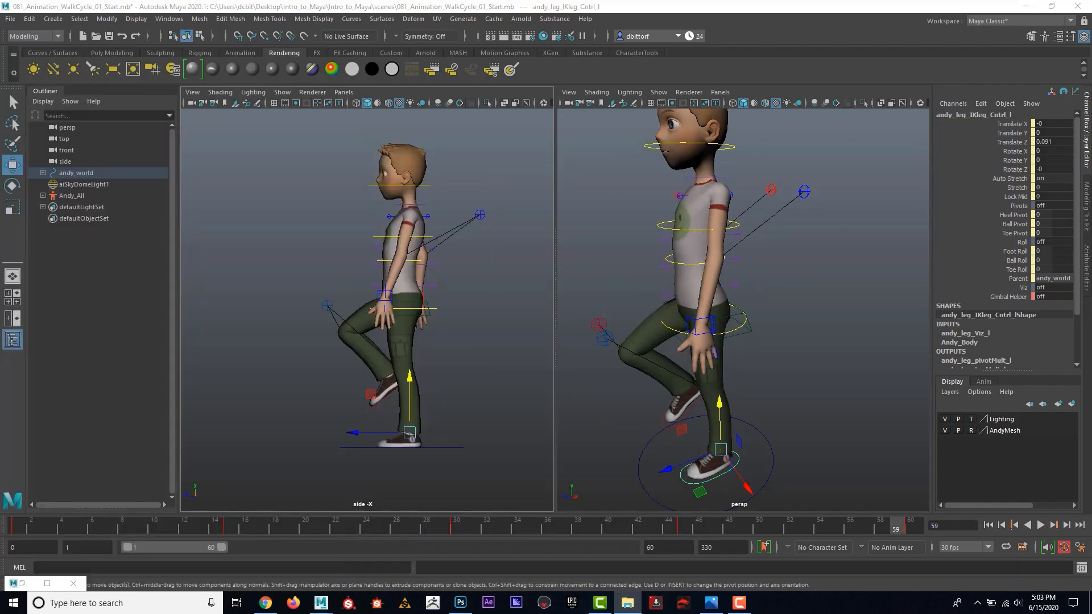
{"action": "left_click_drag", "start_coordinate": [0, 126], "coordinate": [391, 107]}
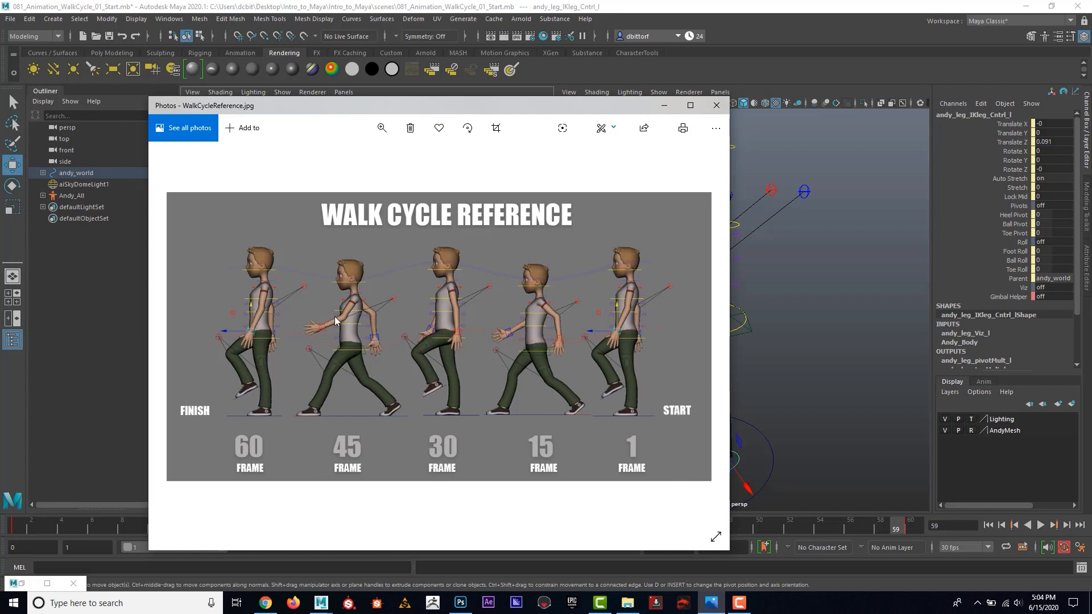
{"action": "left_click", "coordinate": [716, 105]}
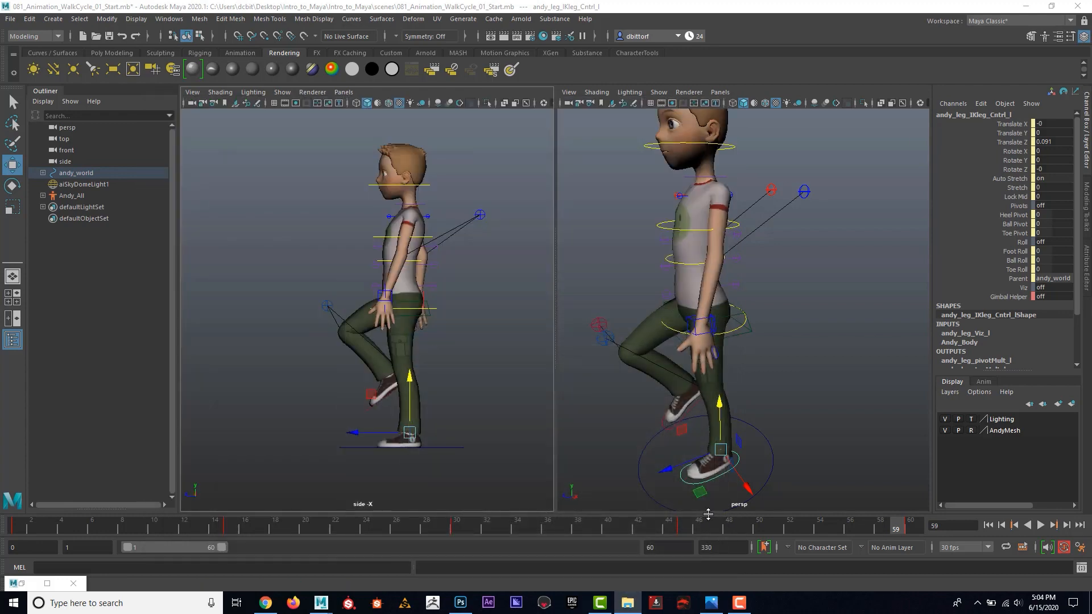
Set the end time of the playback range to frame 59.
{"action": "left_click", "coordinate": [679, 546]}
{"action": "type", "text": "59"}
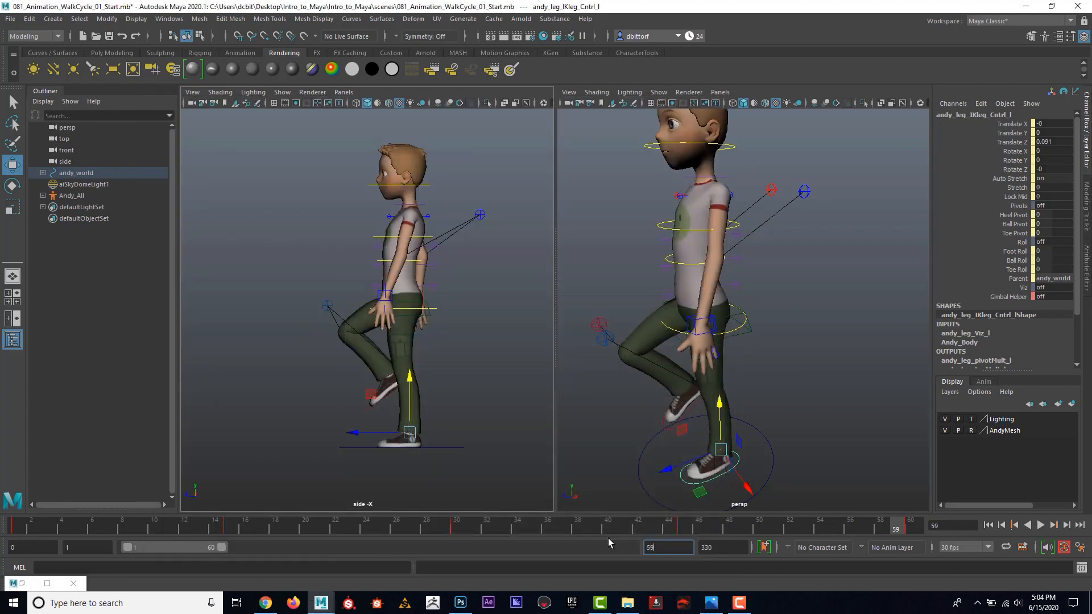
{"action": "key", "text": "Return"}
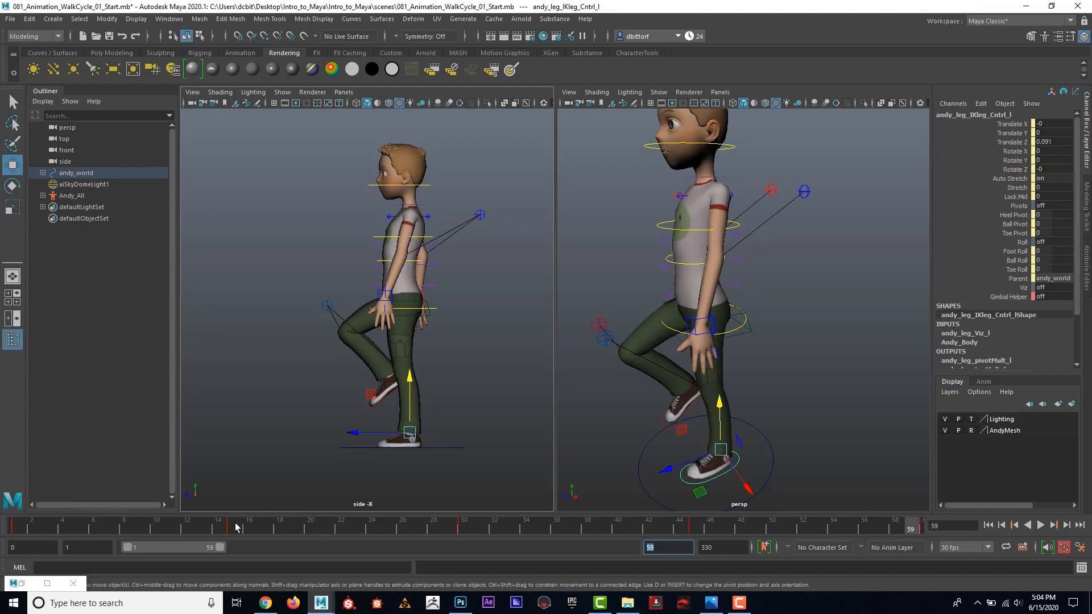
Compare the poses at frames 1 and 59, play the walk cycle from frame 1, and stop the playback.
{"action": "left_click", "coordinate": [18, 526]}
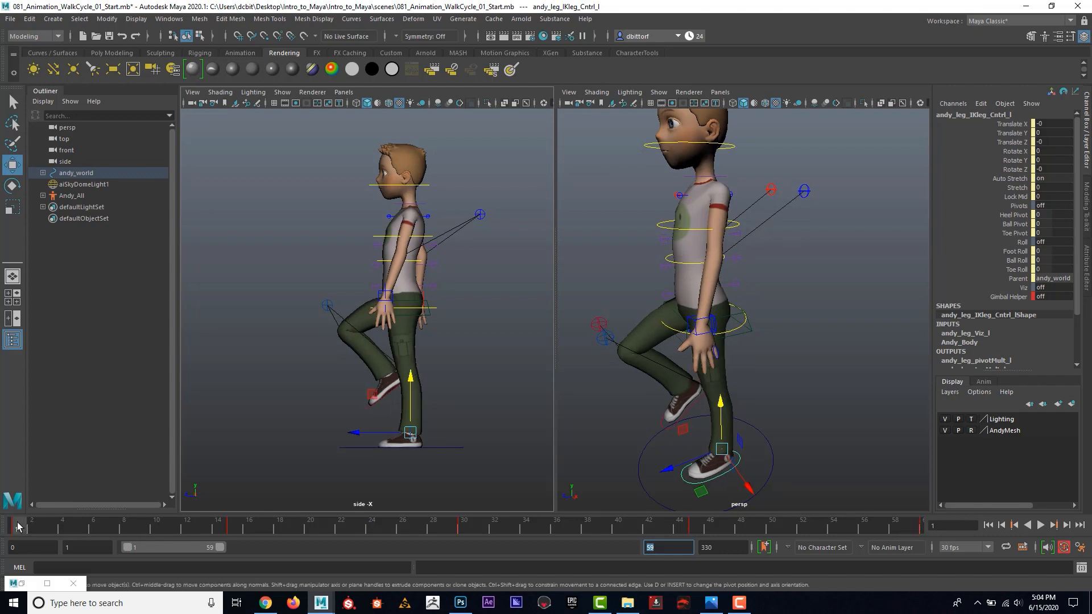
{"action": "left_click", "coordinate": [914, 526]}
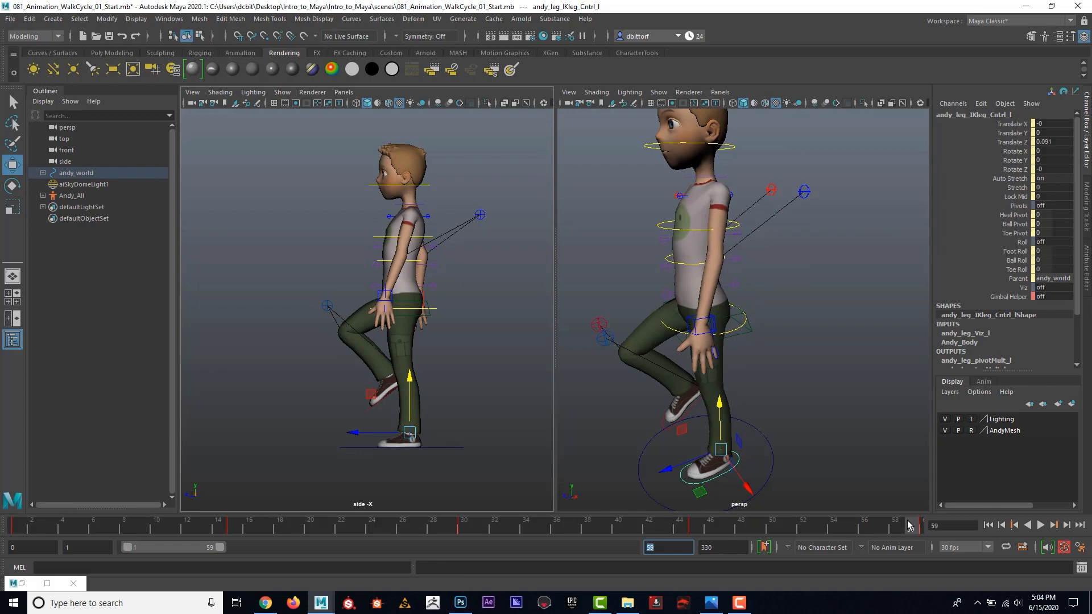
{"action": "left_click", "coordinate": [20, 527]}
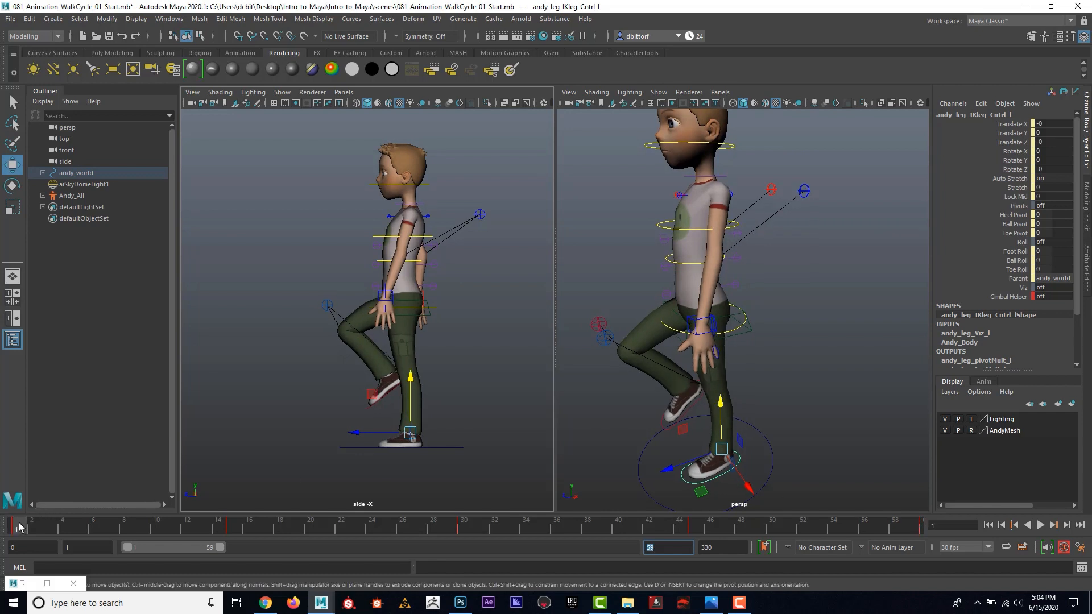
{"action": "left_click", "coordinate": [1040, 526]}
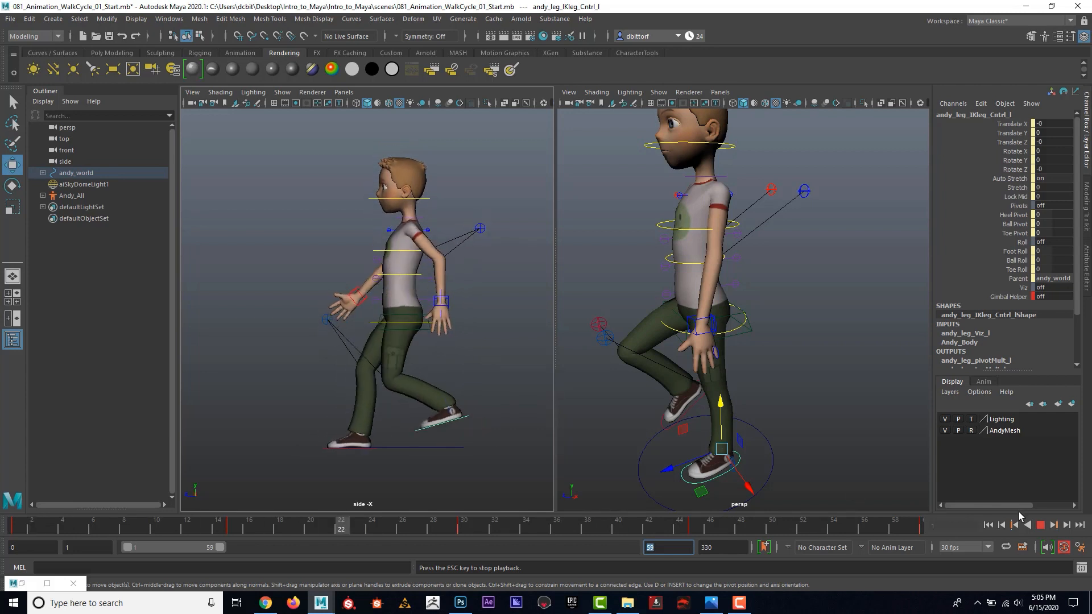
{"action": "left_click", "coordinate": [1041, 526]}
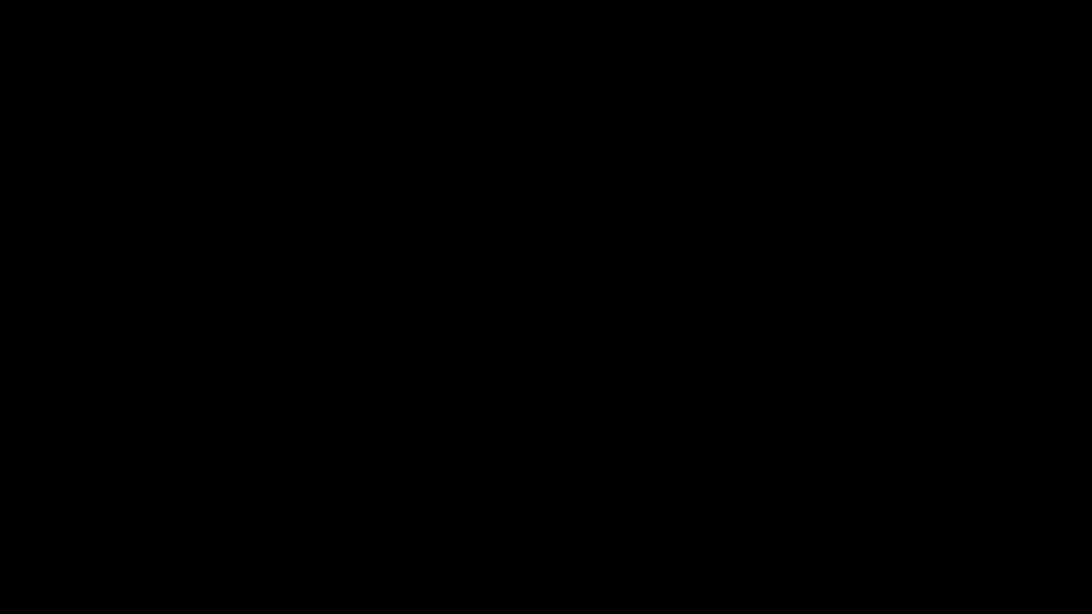